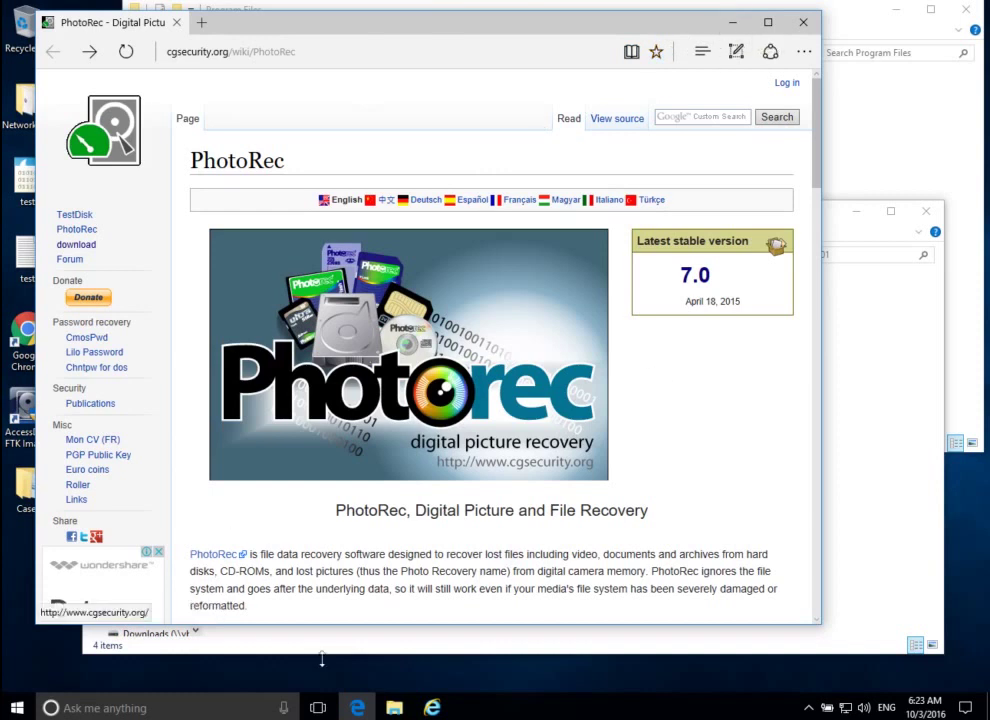
Open a new File Explorer window and show the Downloads folder
{"action": "mouse_move", "coordinate": [394, 707]}
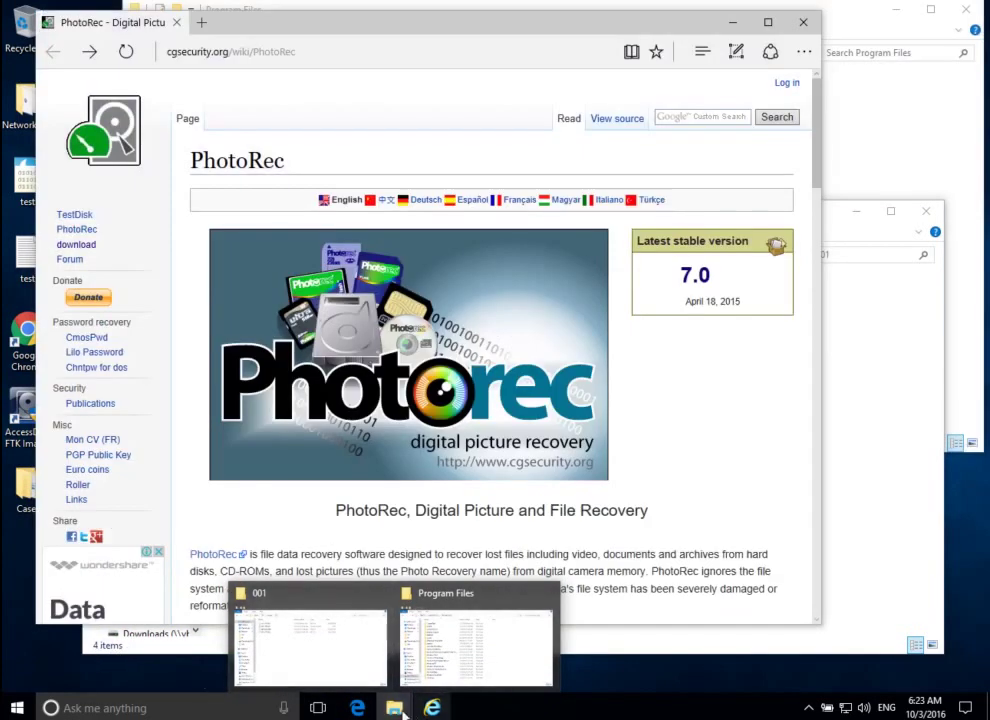
{"action": "right_click", "coordinate": [395, 707]}
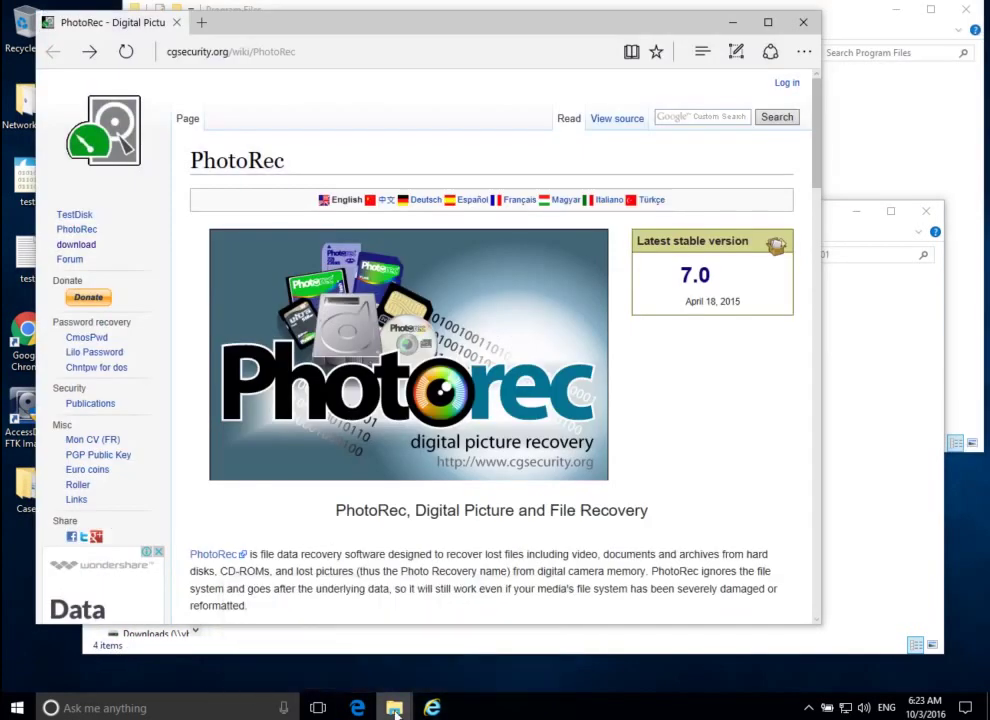
{"action": "left_click", "coordinate": [380, 624]}
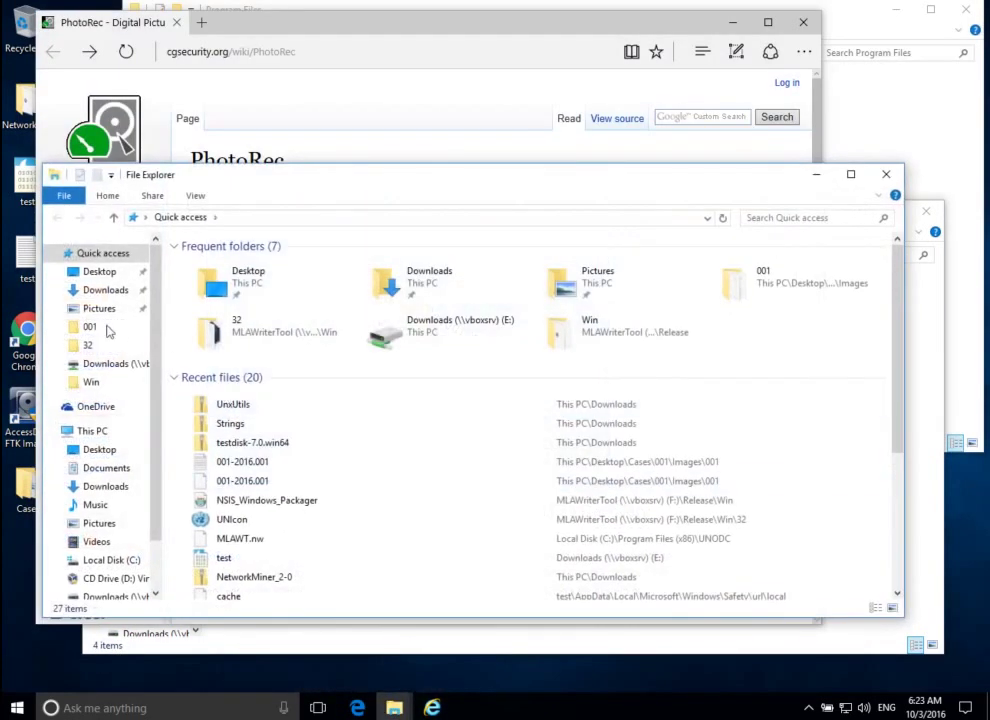
{"action": "left_click", "coordinate": [98, 272]}
{"action": "left_click", "coordinate": [97, 292]}
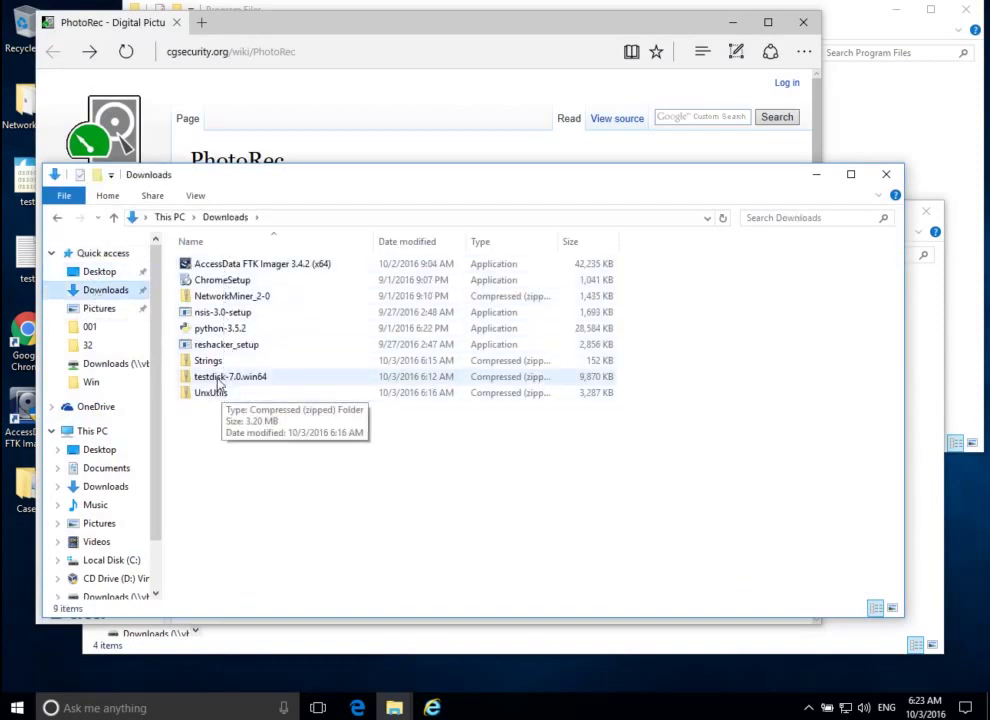
Open the testdisk-7.0.win64 archive, examine the files in its testdisk-7.0 folder, and return to the archive's root
{"action": "left_click", "coordinate": [200, 380]}
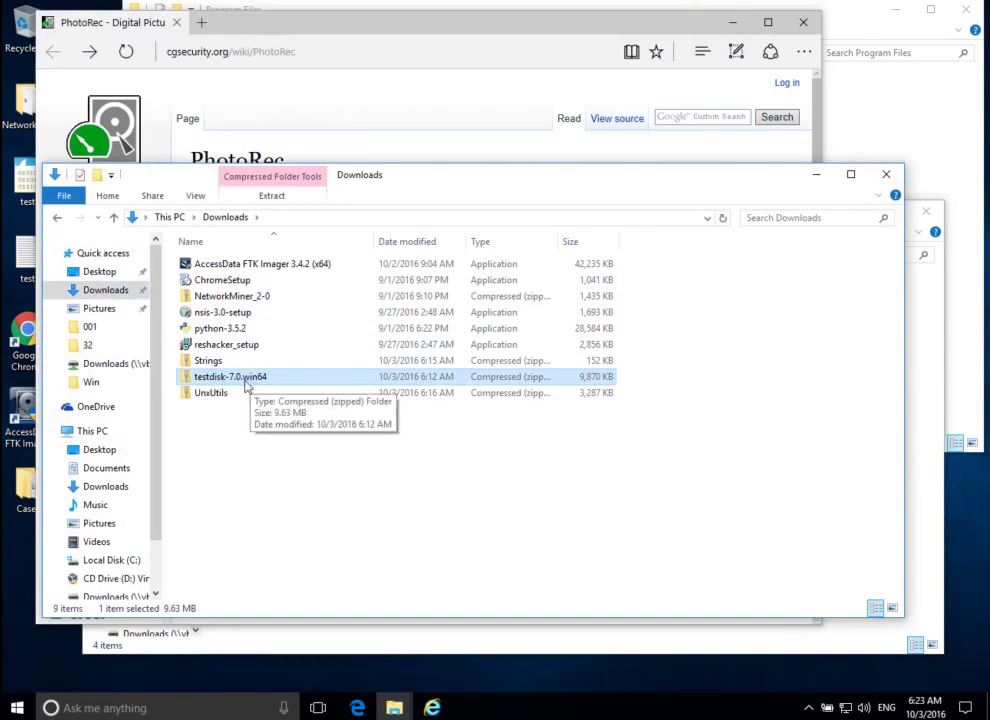
{"action": "double_click", "coordinate": [252, 385]}
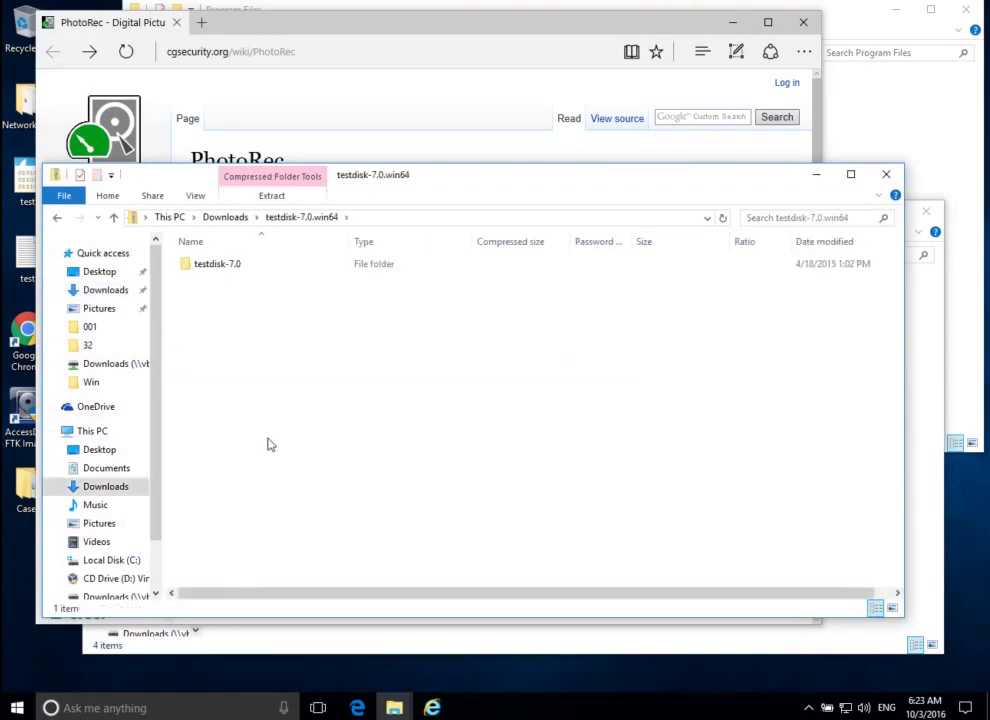
{"action": "double_click", "coordinate": [226, 268]}
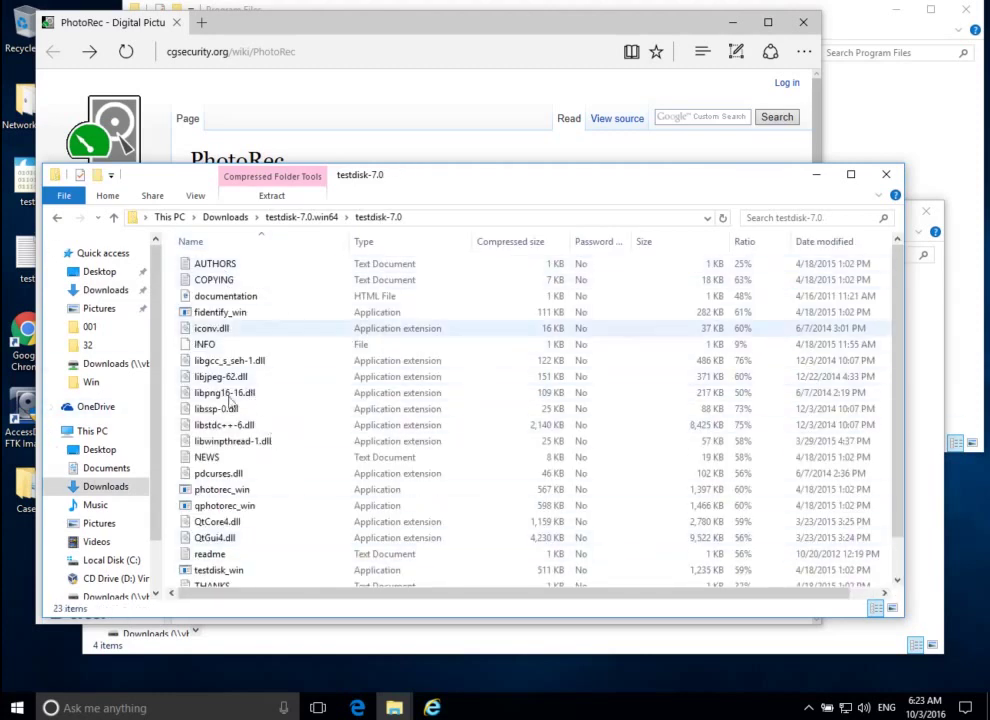
{"action": "scroll", "coordinate": [240, 415], "scroll_direction": "down", "scroll_amount": 1}
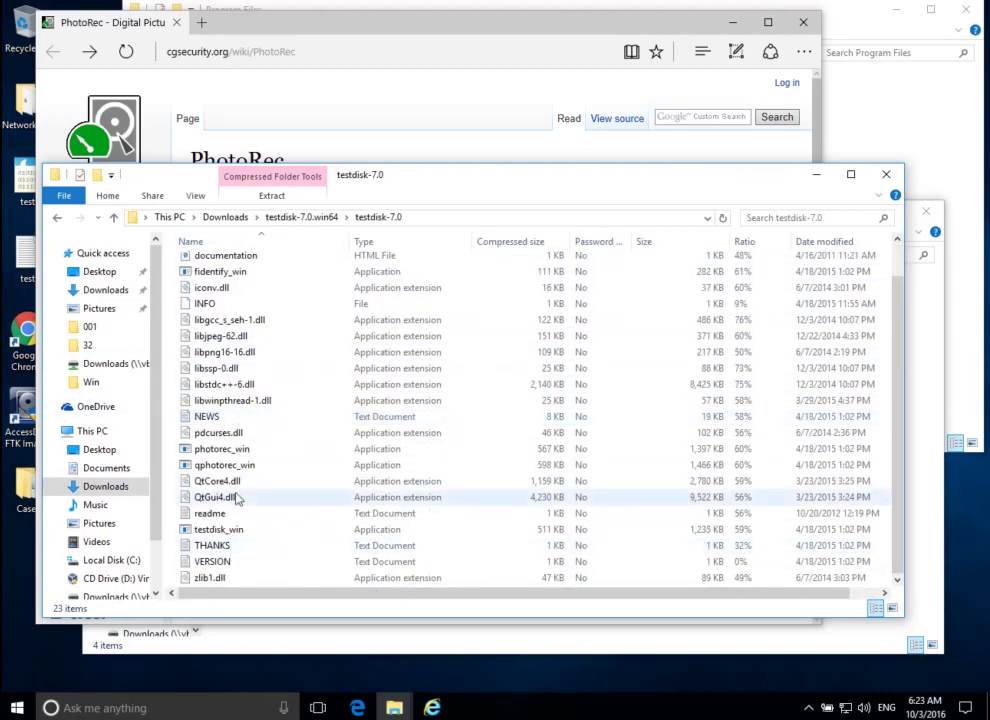
{"action": "scroll", "coordinate": [236, 457], "scroll_direction": "up", "scroll_amount": 1}
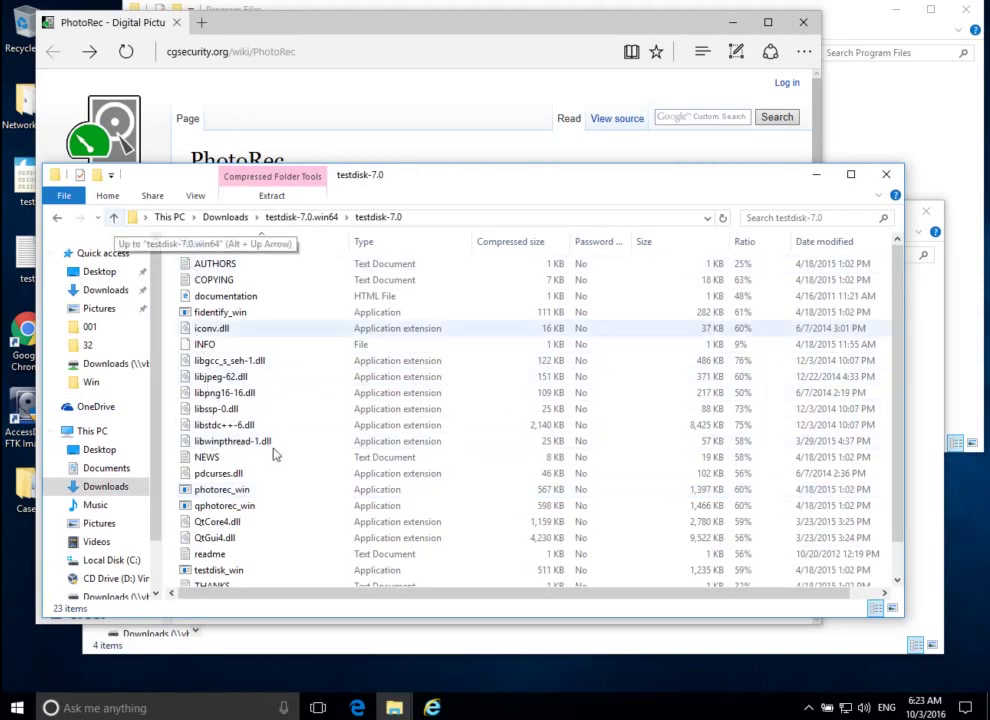
{"action": "left_click", "coordinate": [113, 217]}
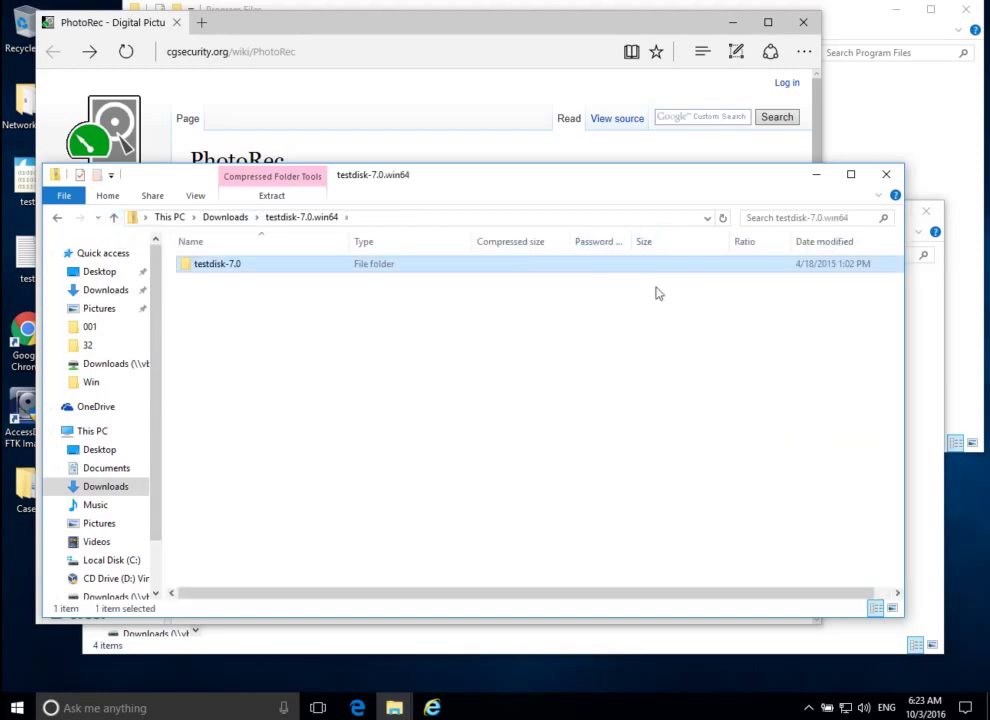
Minimize the browser and open C:\Program Files in the other File Explorer window
{"action": "left_click", "coordinate": [733, 22]}
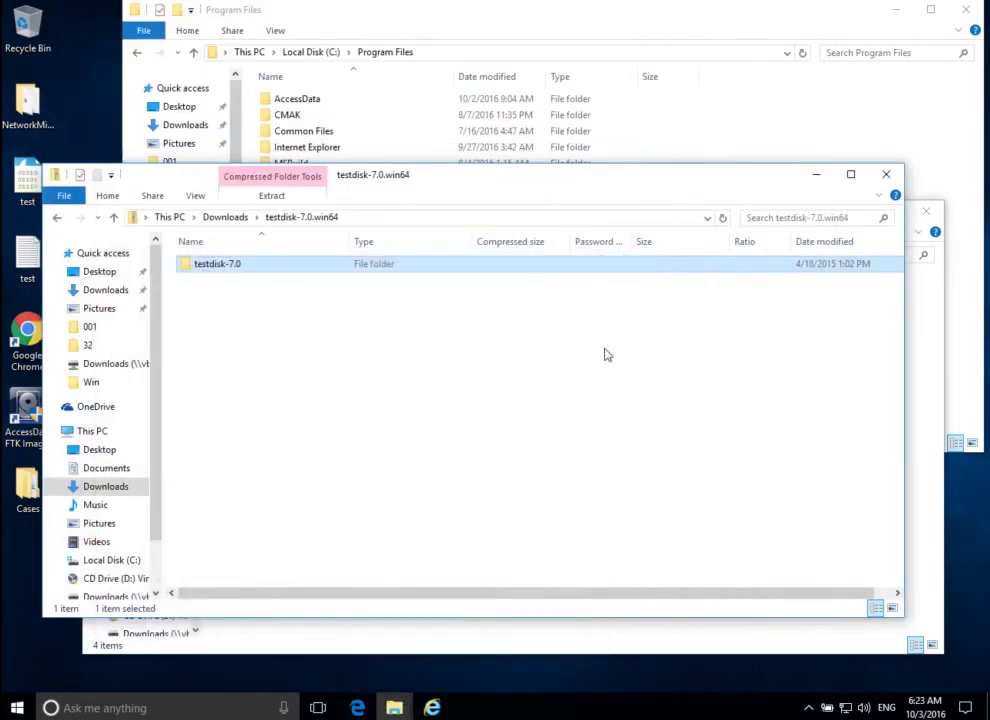
{"action": "left_click", "coordinate": [360, 30]}
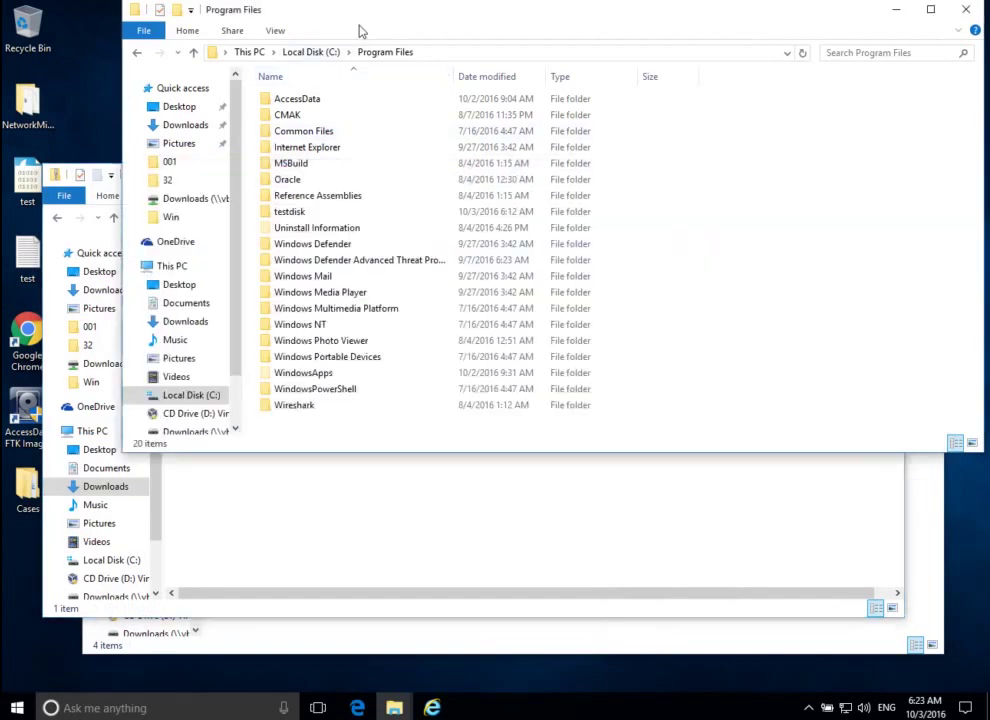
{"action": "left_click", "coordinate": [457, 55]}
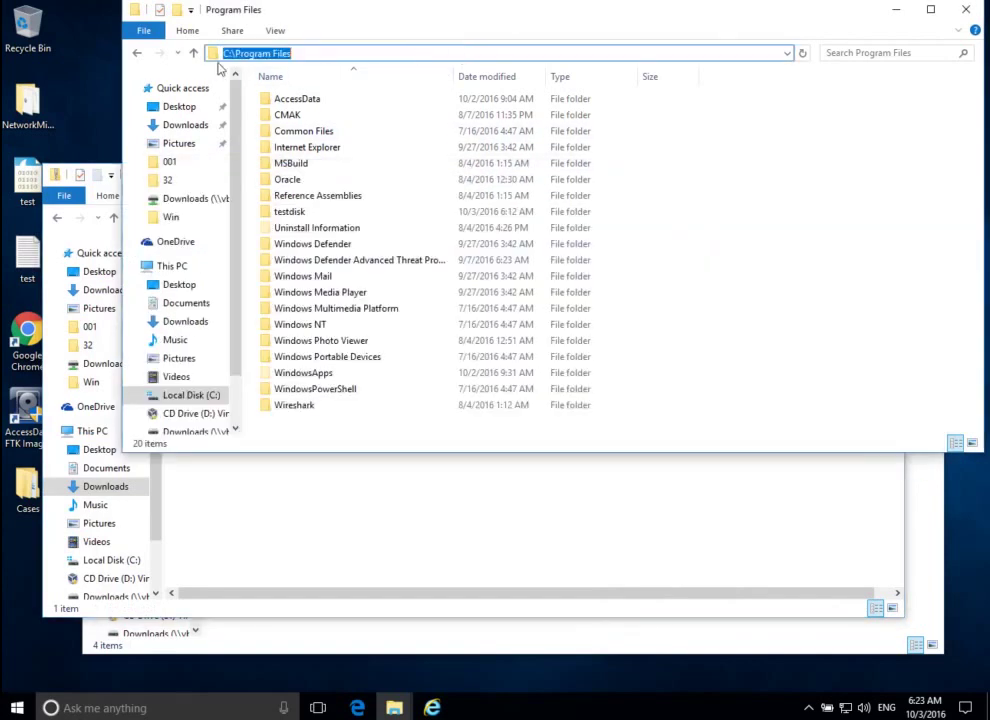
{"action": "left_click", "coordinate": [176, 397]}
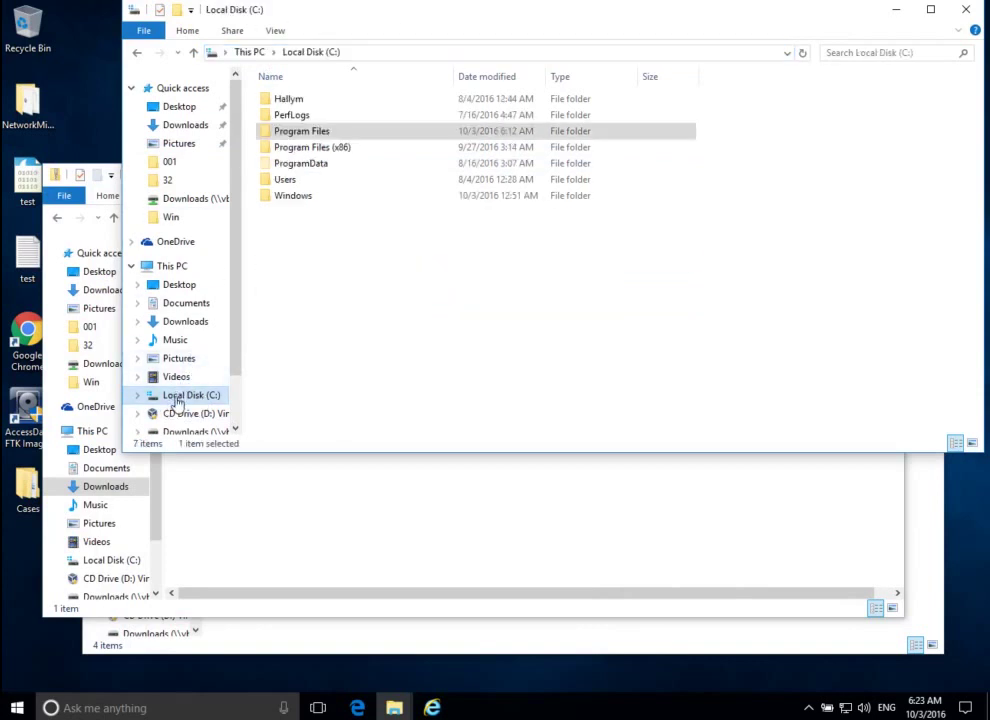
{"action": "double_click", "coordinate": [311, 137]}
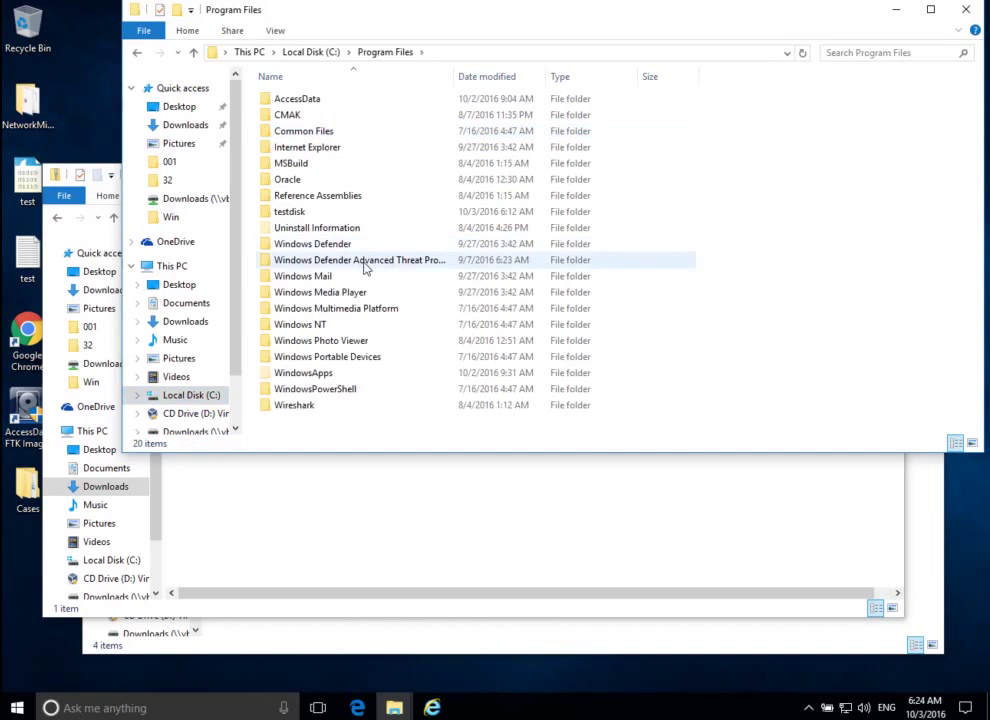
Try to copy the testdisk-7.0 folder from the archive into C:\Program Files
{"action": "left_click", "coordinate": [537, 484]}
{"action": "left_click_drag", "start_coordinate": [420, 183], "coordinate": [422, 347]}
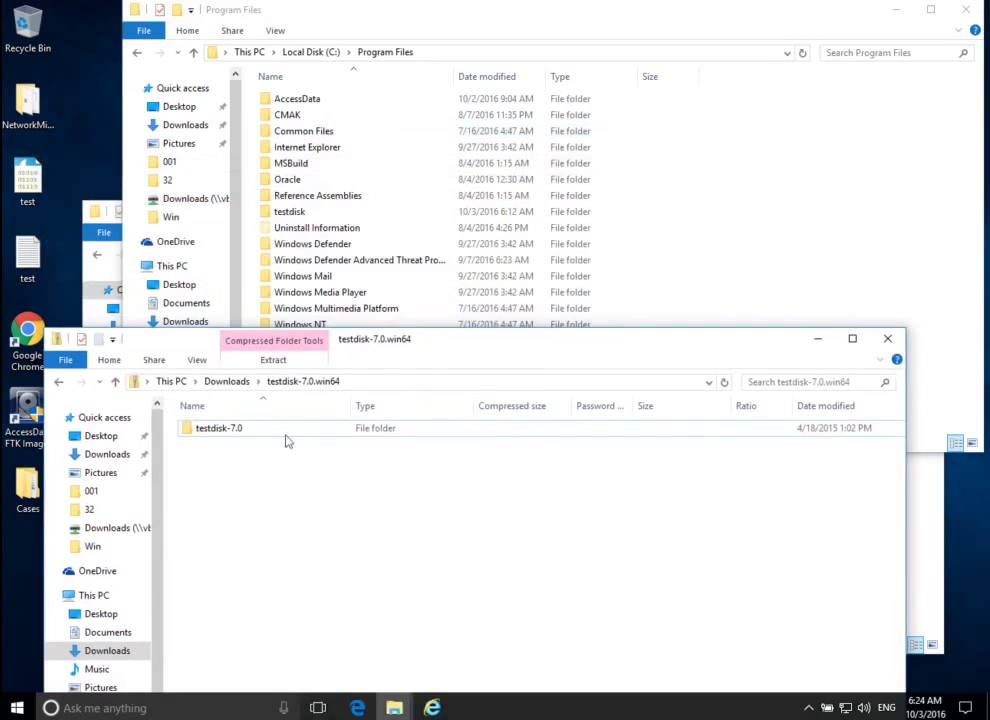
{"action": "left_click_drag", "start_coordinate": [228, 431], "coordinate": [861, 189]}
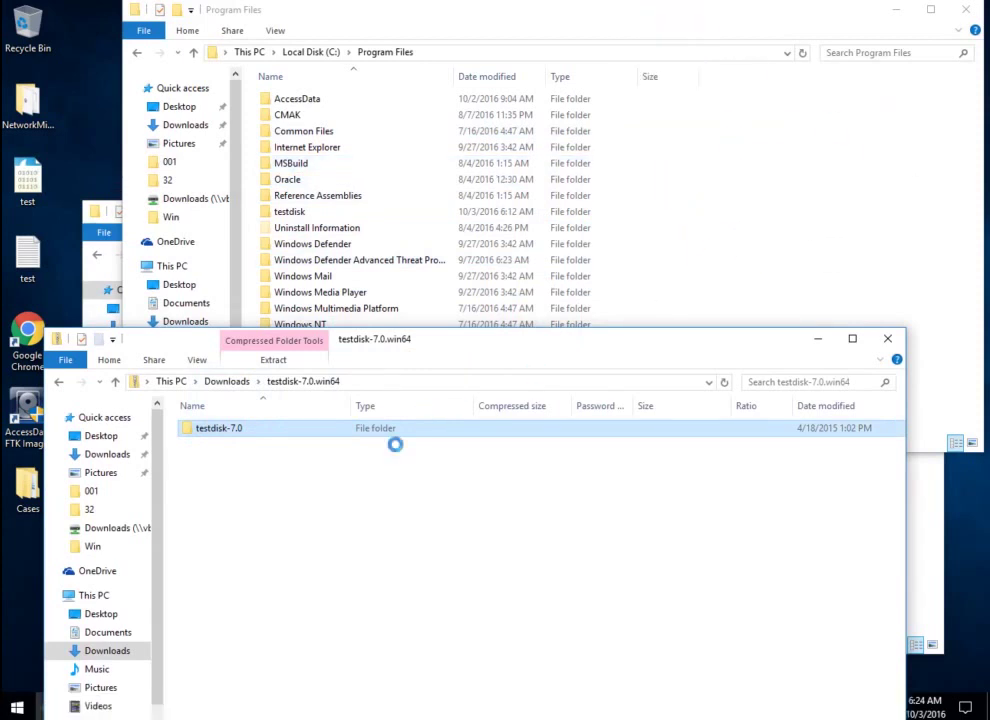
Select the testdisk folder in Program Files and close the archive's window
{"action": "left_click", "coordinate": [296, 213]}
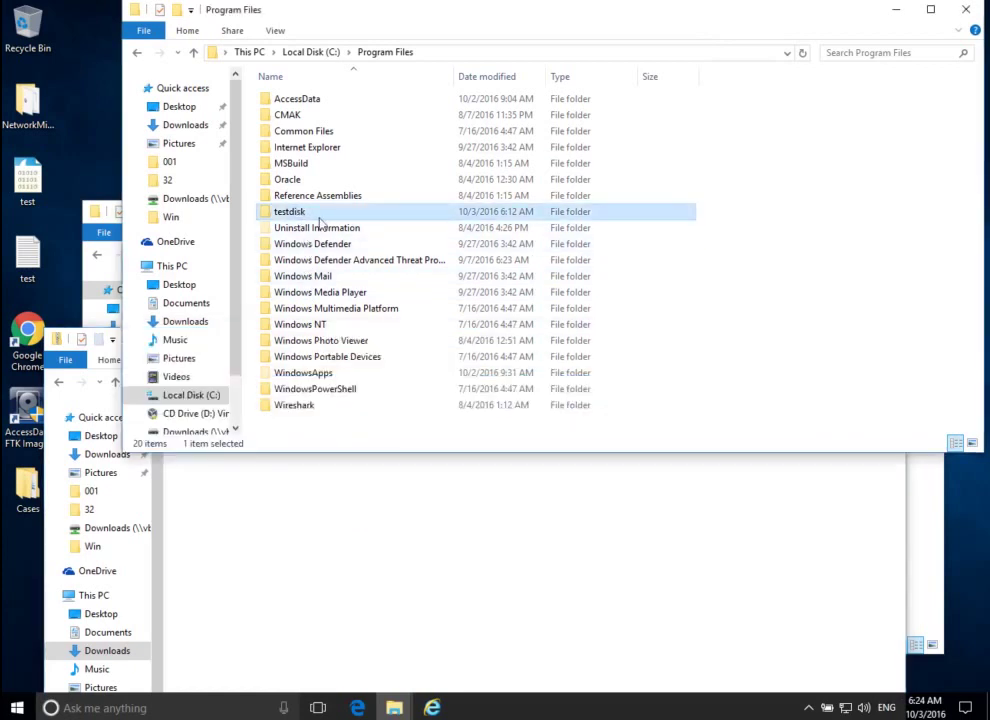
{"action": "left_click", "coordinate": [358, 495]}
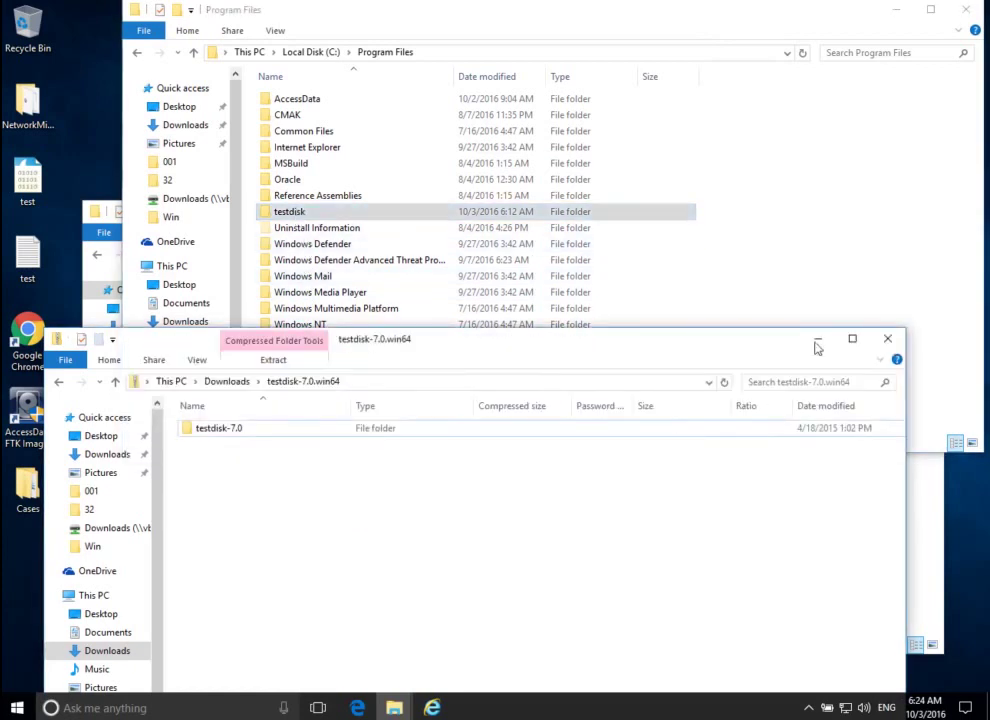
{"action": "left_click", "coordinate": [886, 338]}
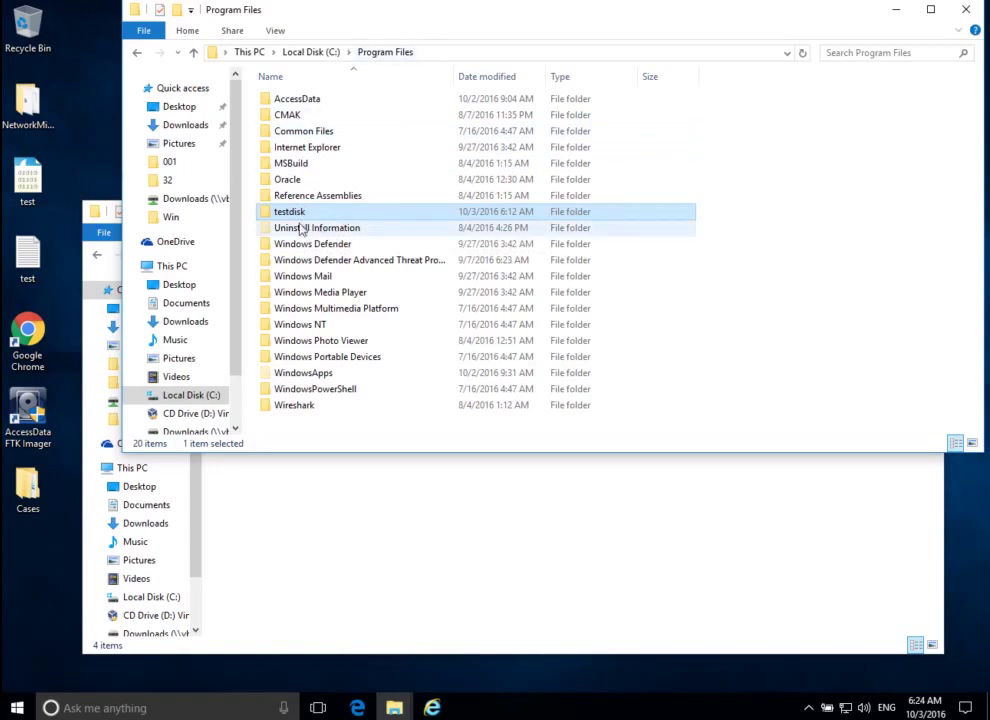
Open the testdisk folder in Program Files and copy its full path, C:\Program Files\testdisk
{"action": "left_click", "coordinate": [292, 213]}
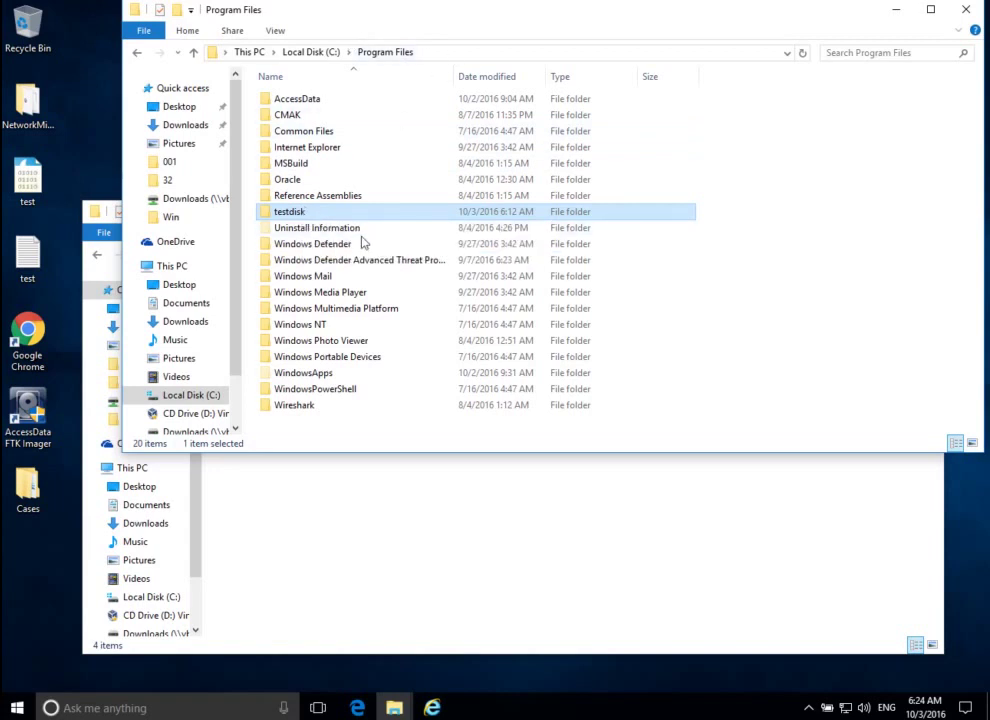
{"action": "left_click", "coordinate": [807, 228]}
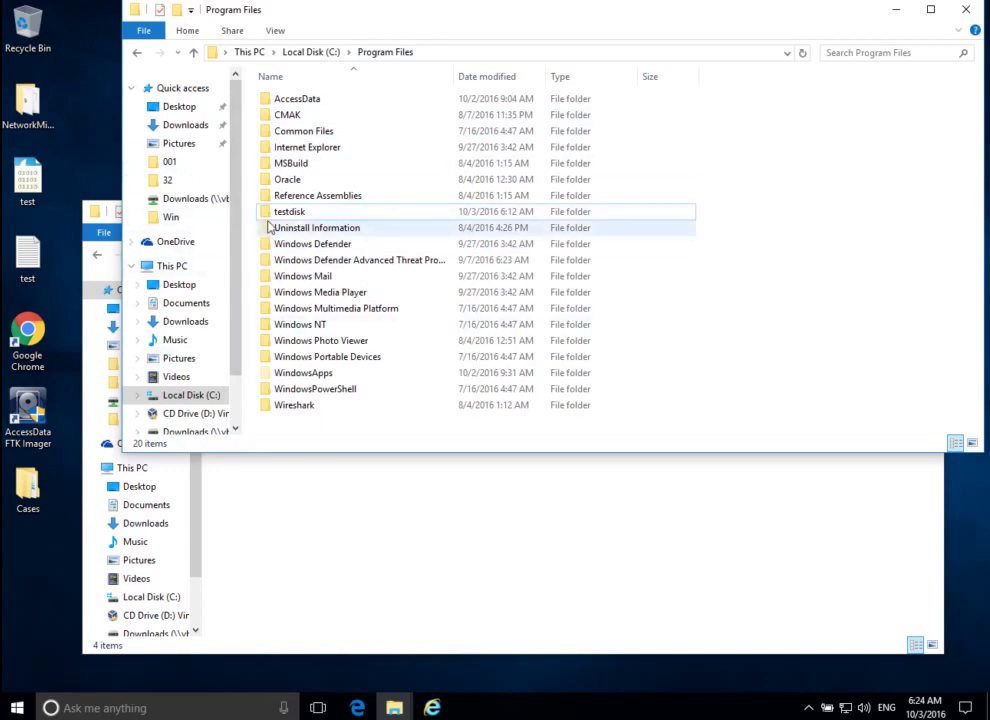
{"action": "left_click", "coordinate": [287, 213]}
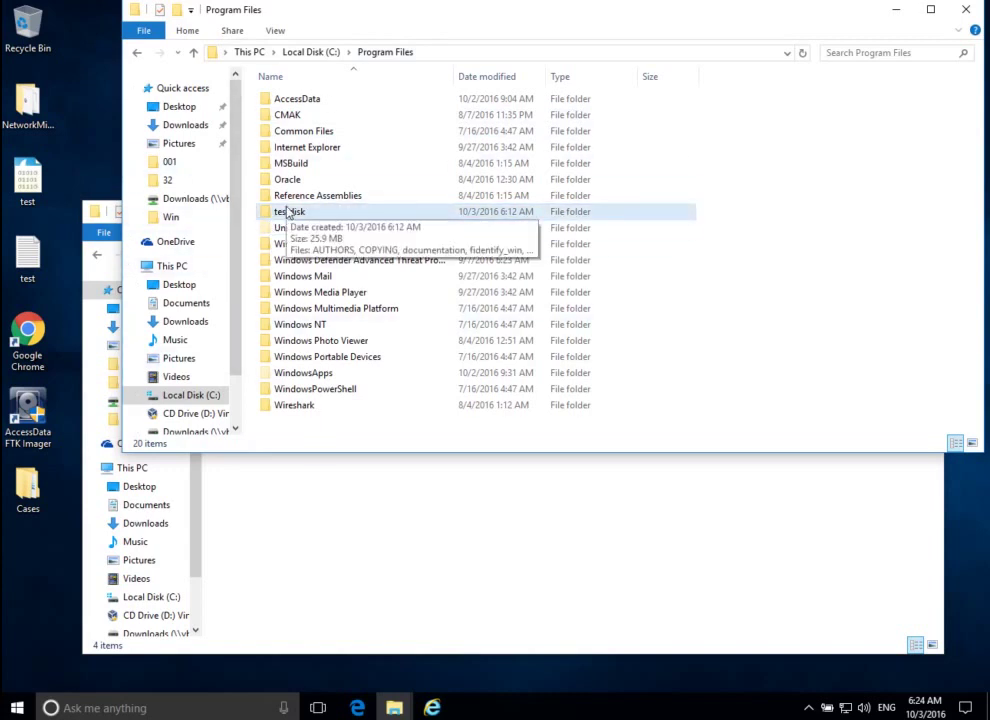
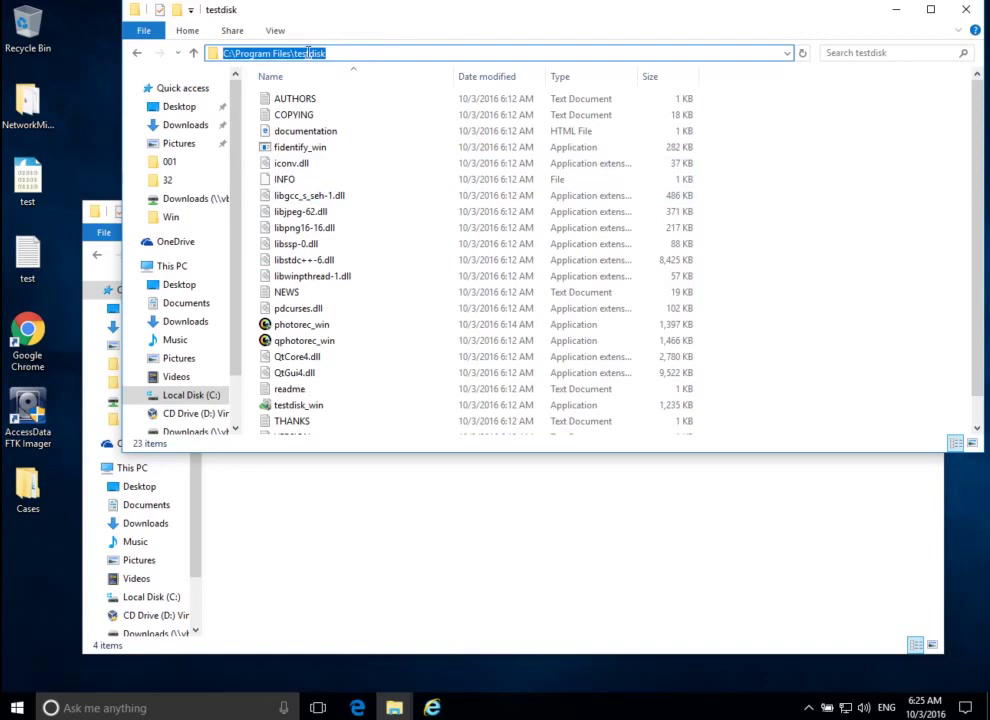
{"action": "right_click", "coordinate": [310, 53]}
{"action": "left_click", "coordinate": [338, 99]}
Open the Environment Variables dialog from the advanced system settings
{"action": "left_click", "coordinate": [90, 434]}
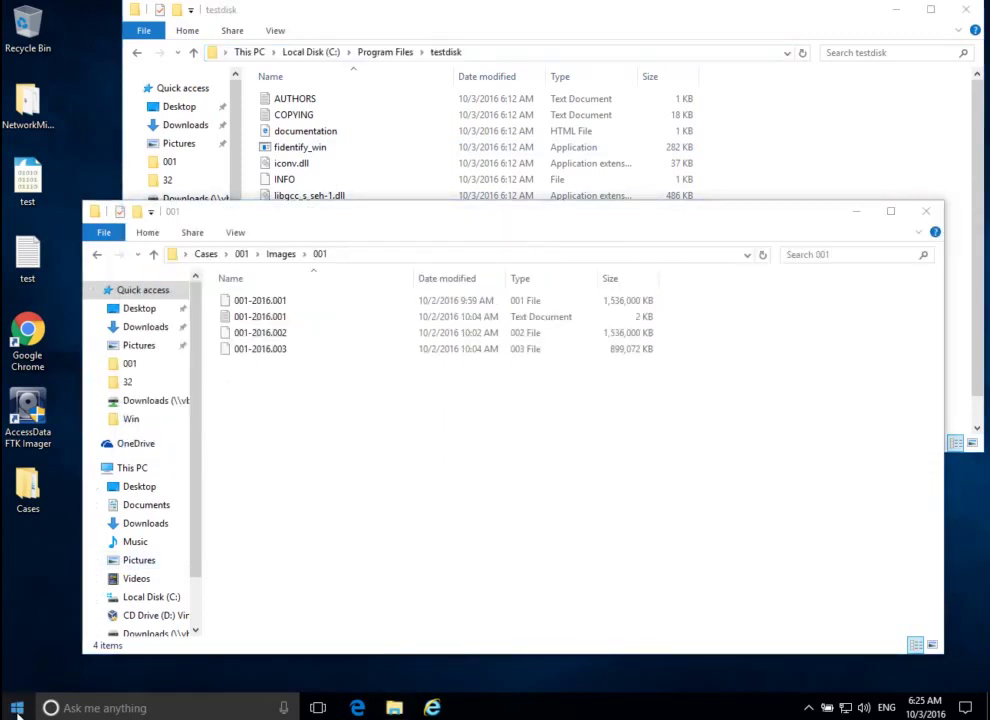
{"action": "right_click", "coordinate": [17, 708]}
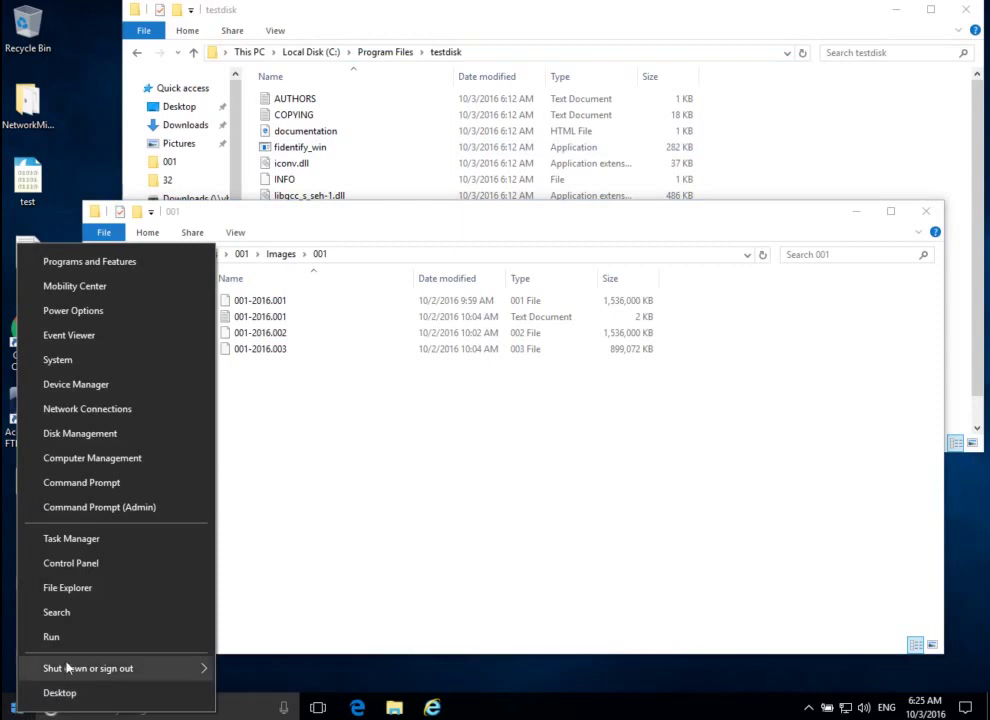
{"action": "left_click", "coordinate": [57, 360]}
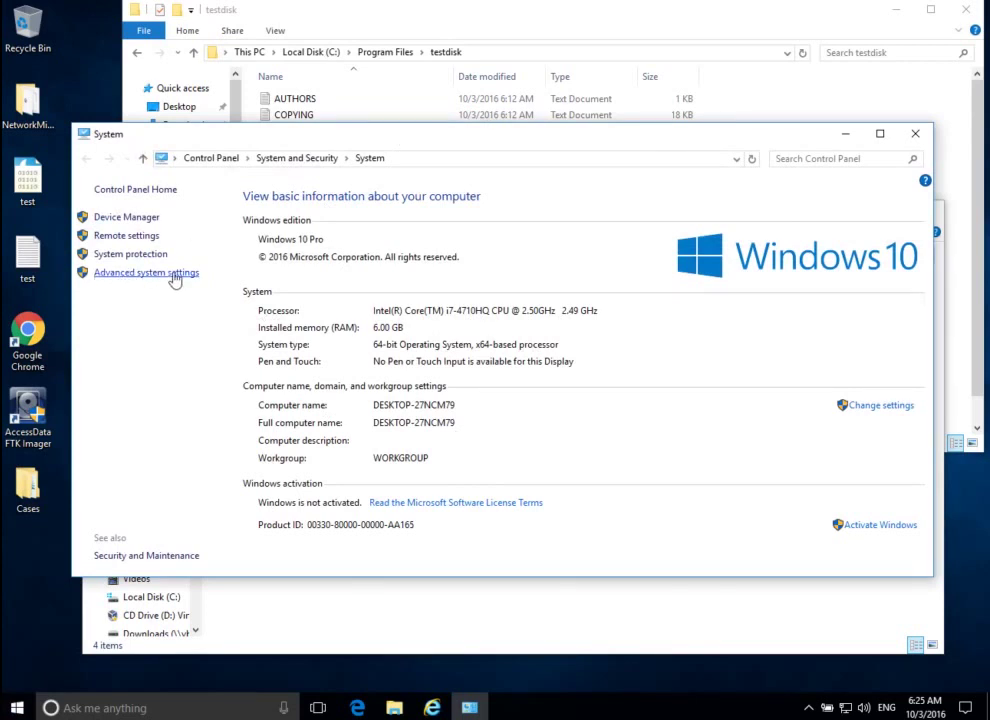
{"action": "left_click", "coordinate": [117, 284]}
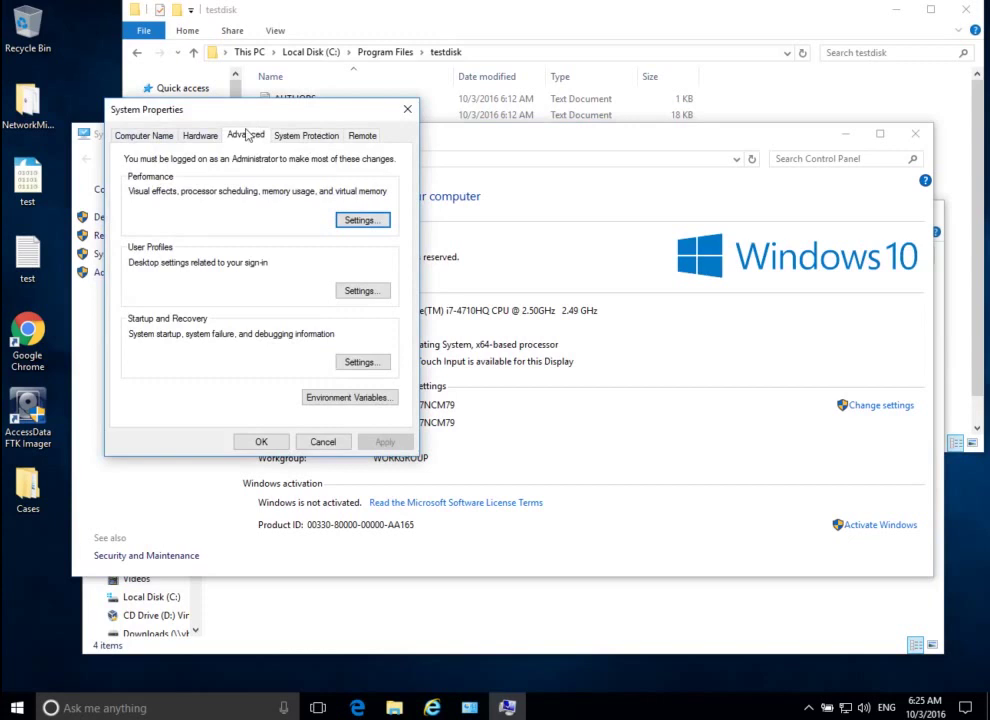
{"action": "left_click", "coordinate": [361, 400]}
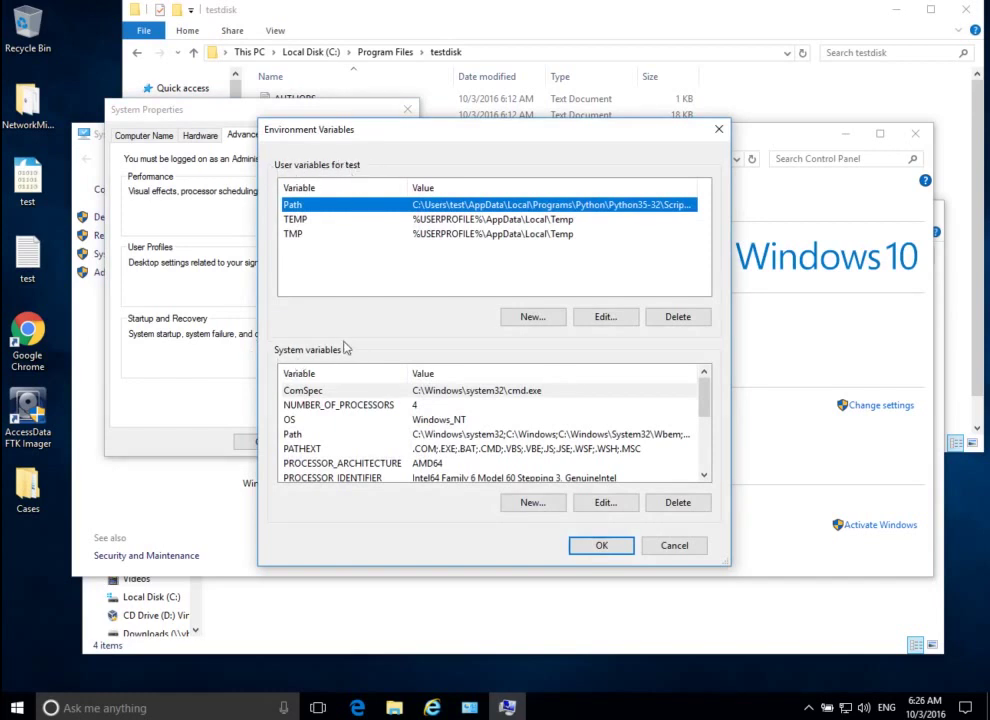
Open the Path variable in the user variables for editing
{"action": "left_click", "coordinate": [293, 436]}
{"action": "left_click", "coordinate": [295, 268]}
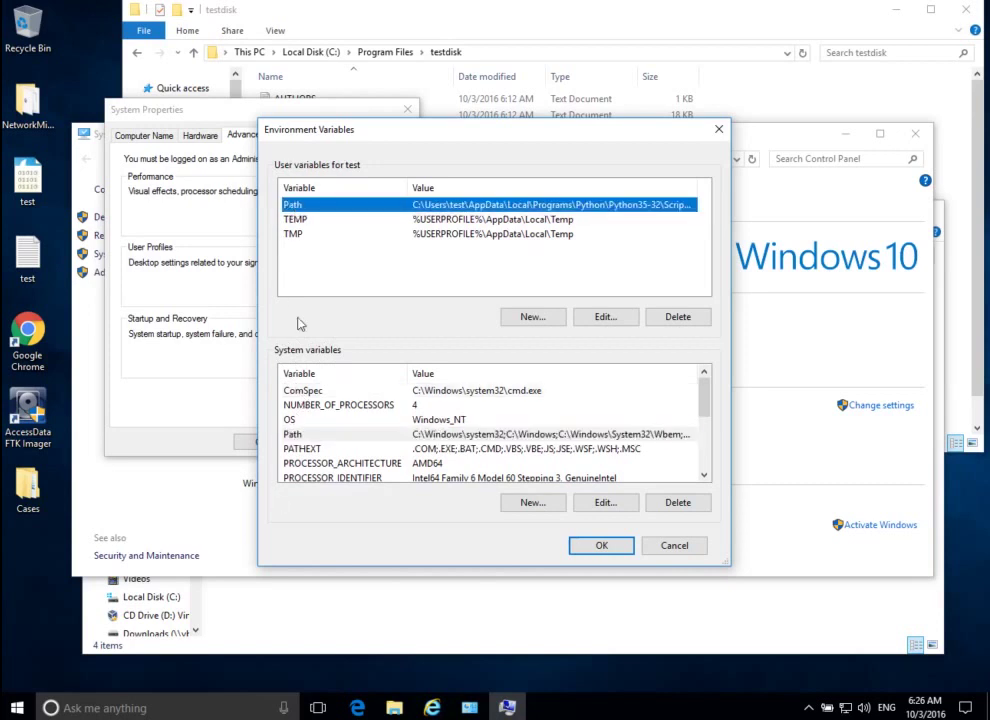
{"action": "left_click", "coordinate": [300, 436]}
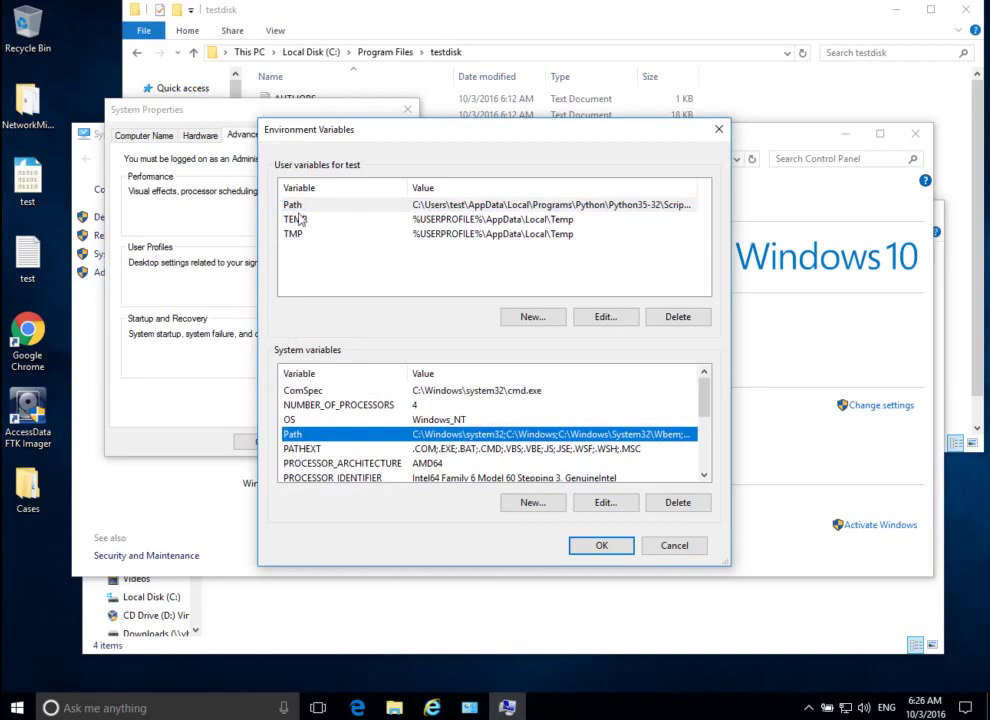
{"action": "left_click", "coordinate": [297, 206]}
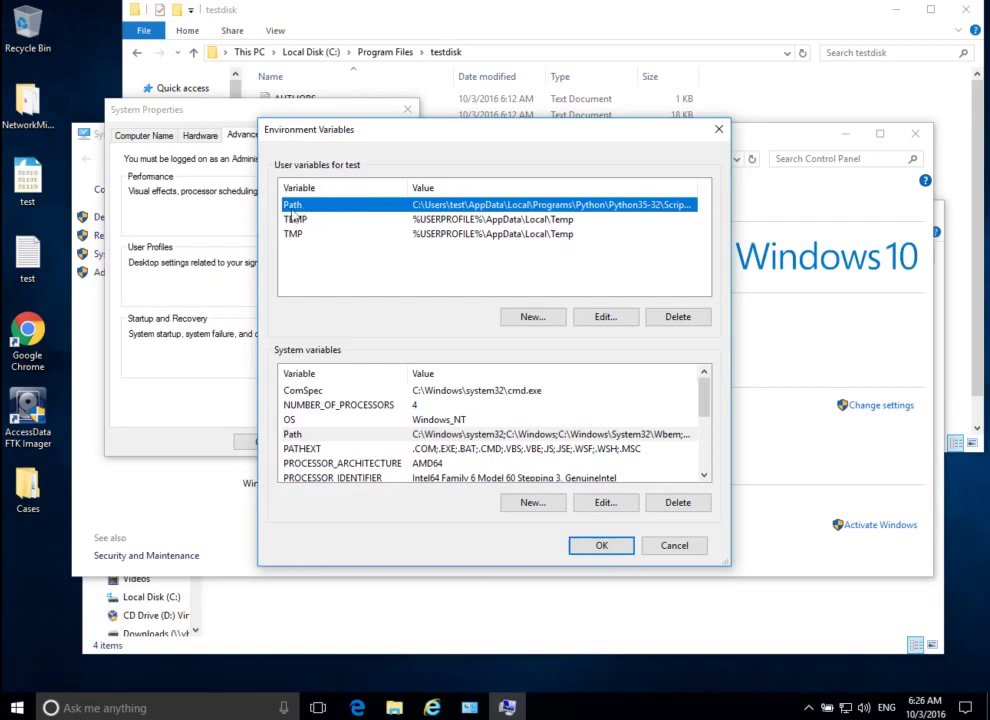
{"action": "left_click", "coordinate": [606, 318]}
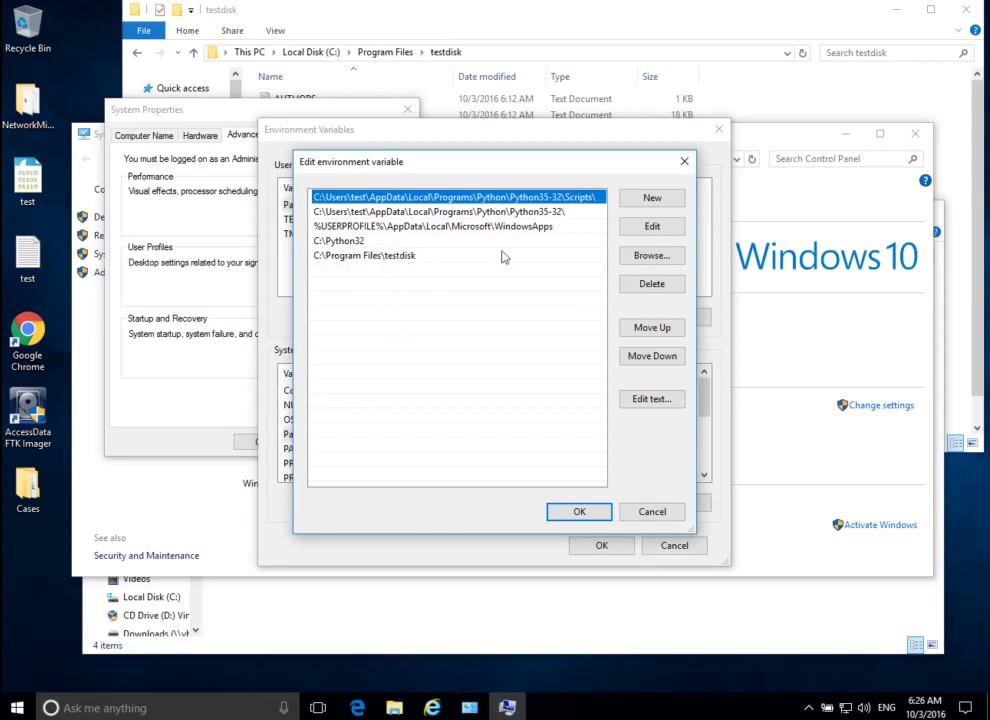
Try adding C:\Program Files\testdisk as a new entry in the user Path variable, and clear the duplicate entry
{"action": "left_click", "coordinate": [651, 199]}
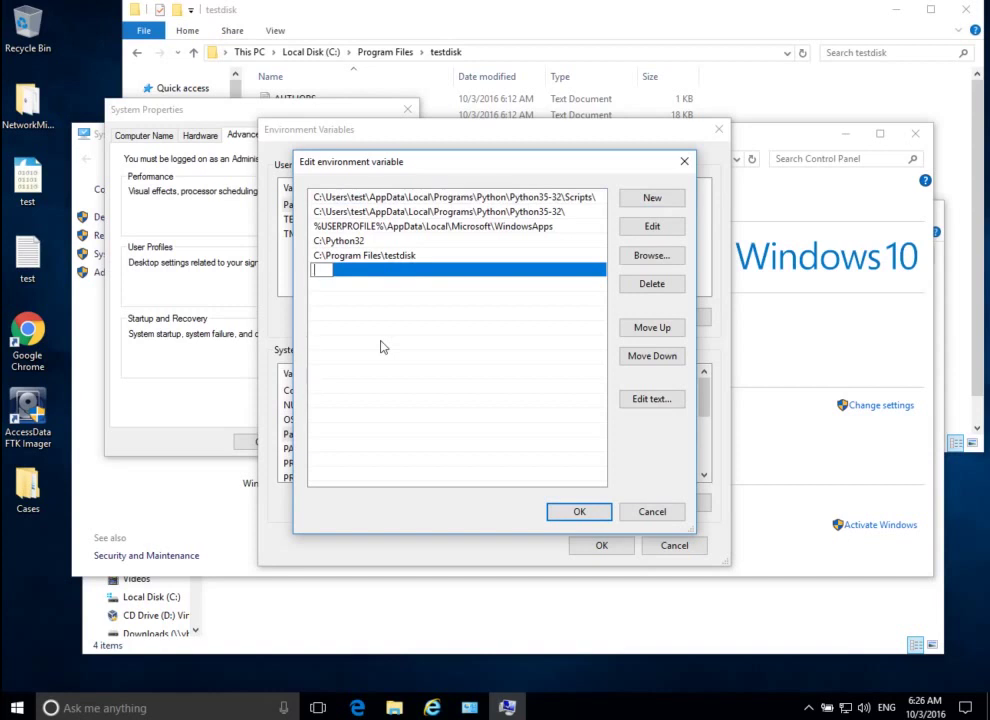
{"action": "key", "text": "ctrl+v"}
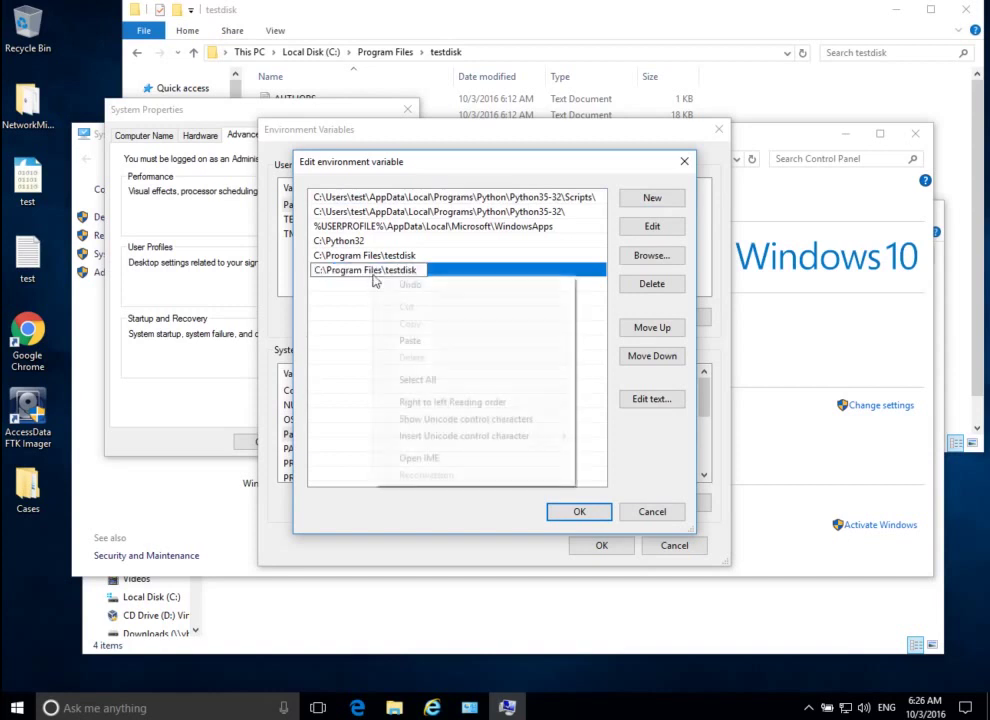
{"action": "right_click", "coordinate": [371, 278]}
{"action": "left_click", "coordinate": [395, 273]}
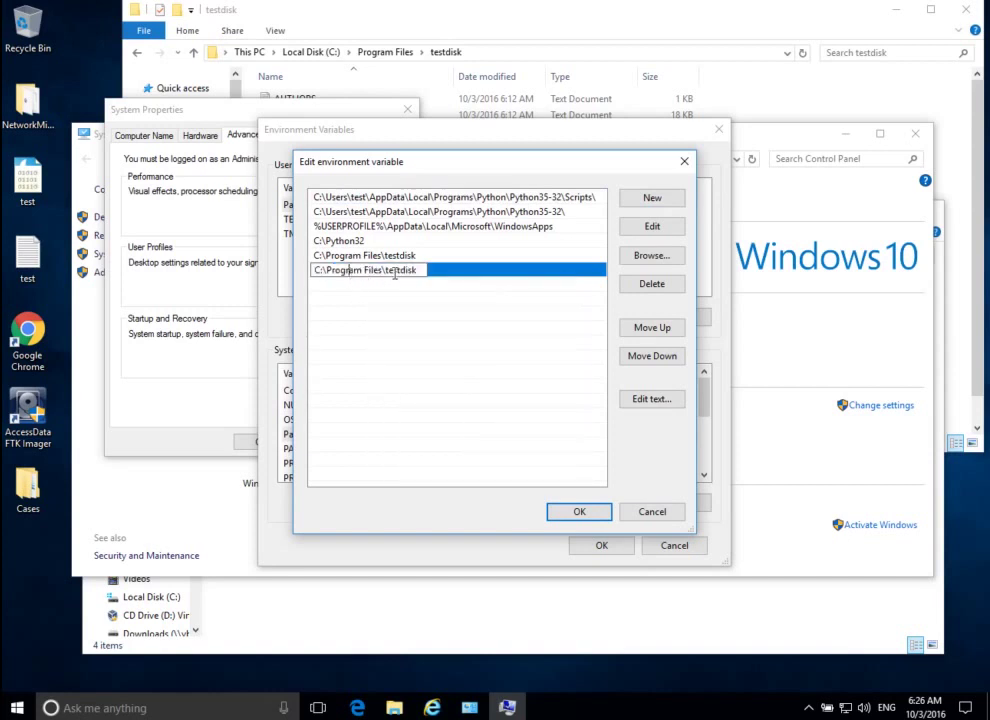
{"action": "left_click_drag", "start_coordinate": [422, 272], "coordinate": [298, 274]}
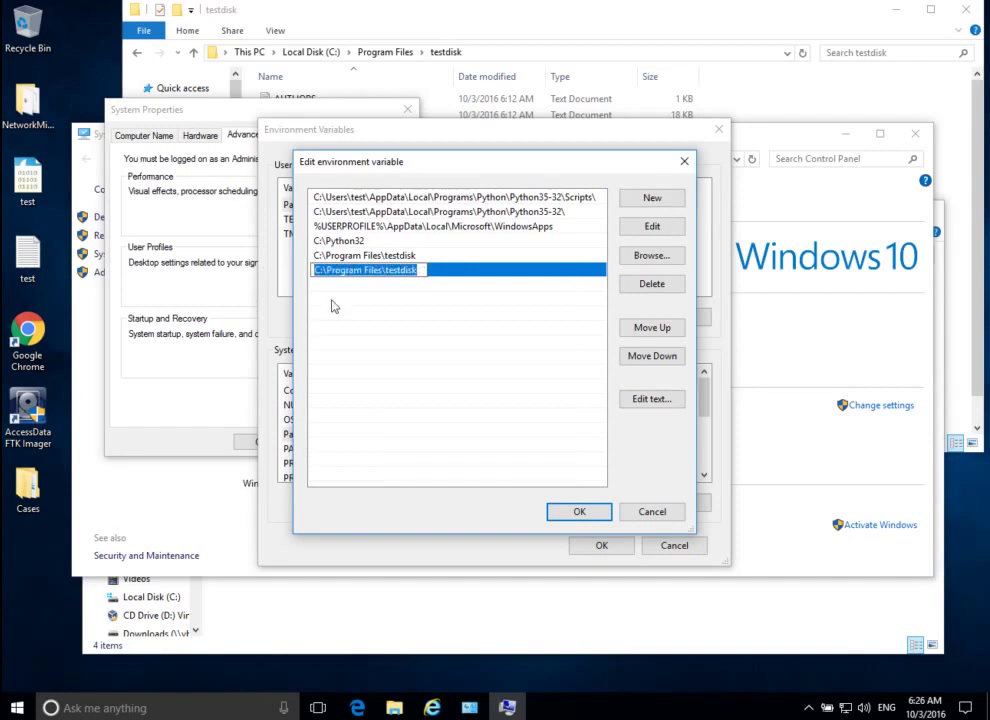
{"action": "key", "text": "BackSpace"}
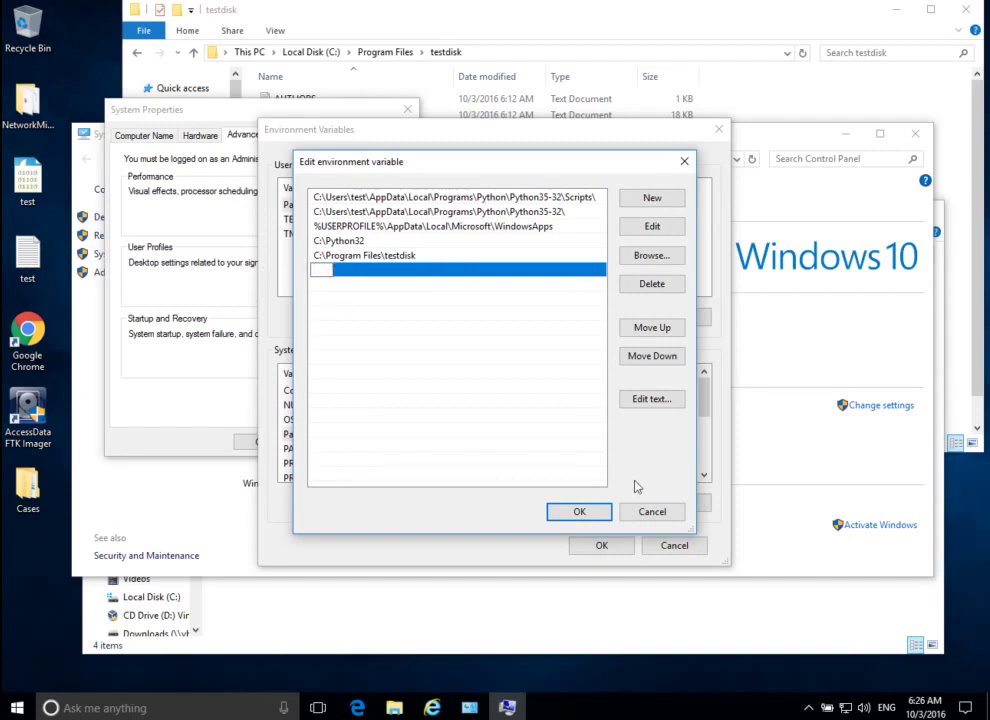
{"action": "left_click", "coordinate": [383, 257]}
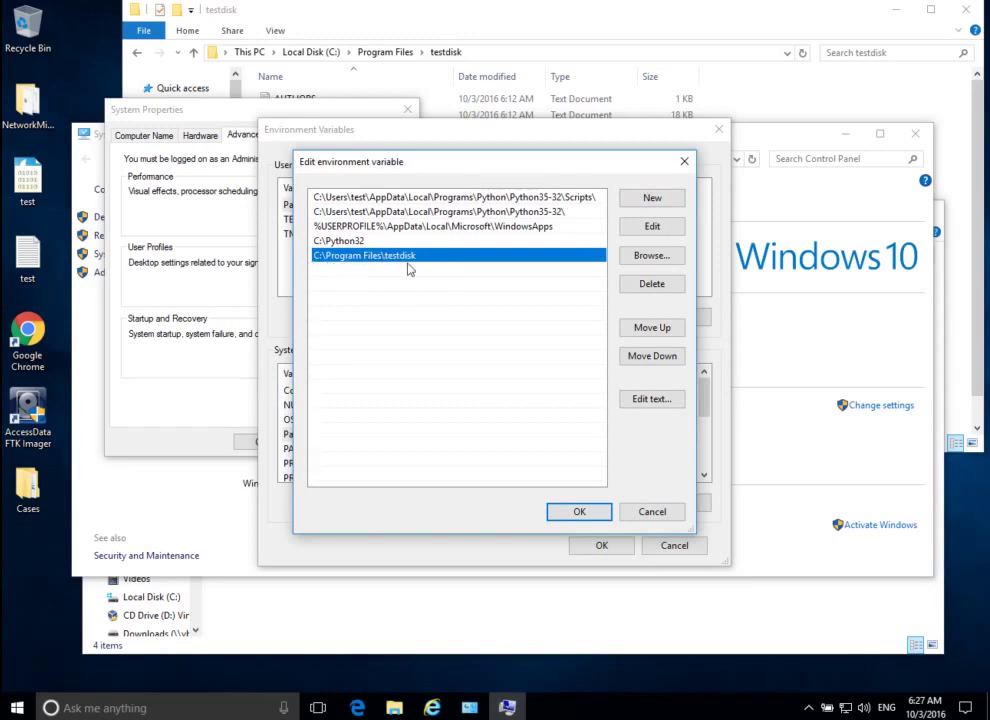
Confirm the Path variable and environment variable settings, and close System Properties and the System window
{"action": "left_click", "coordinate": [579, 513]}
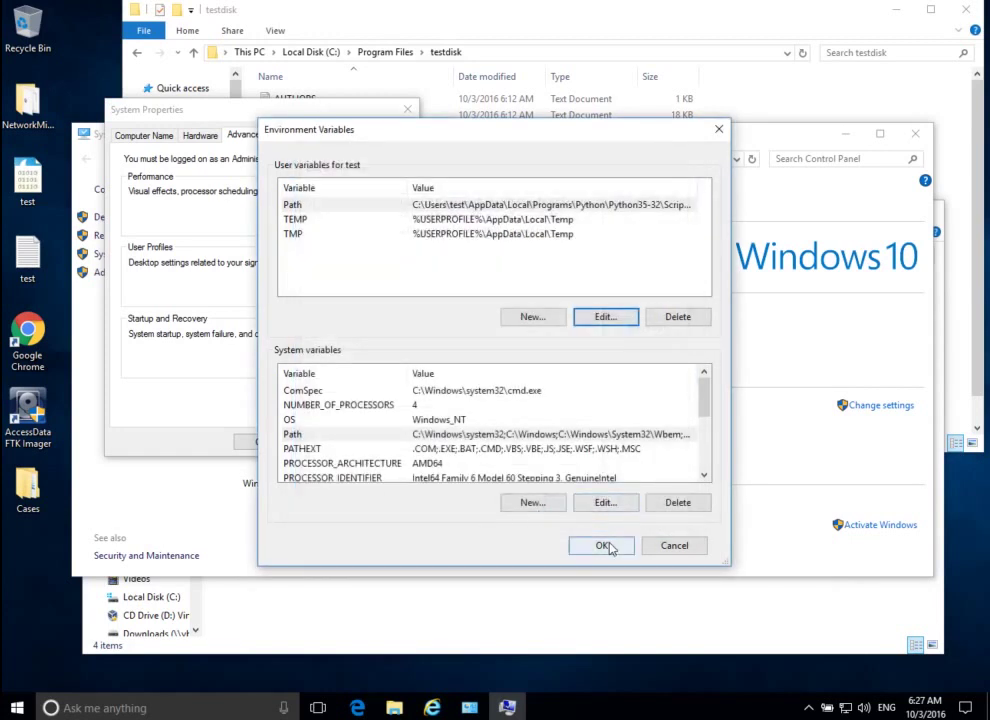
{"action": "left_click", "coordinate": [610, 546]}
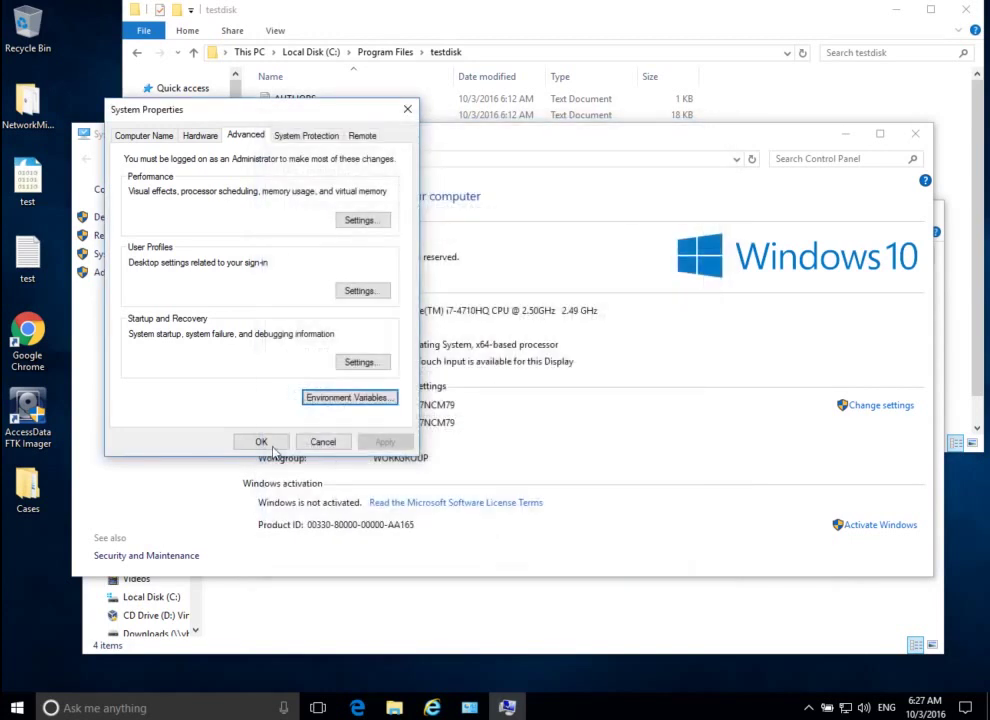
{"action": "left_click", "coordinate": [260, 443]}
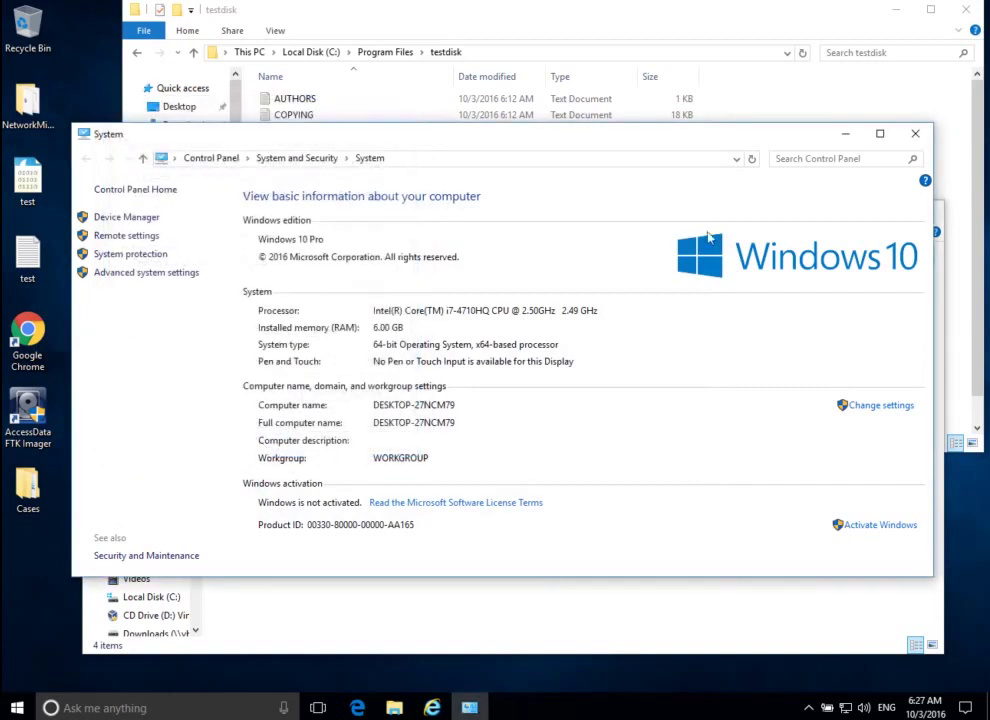
{"action": "left_click", "coordinate": [918, 134]}
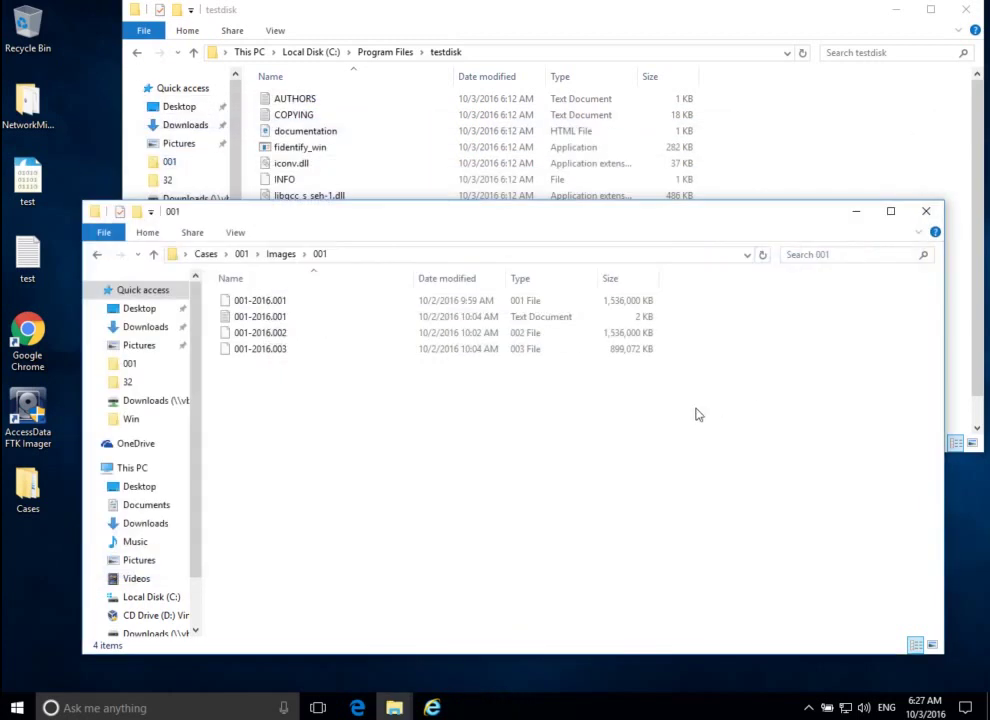
Examine the programs in the testdisk folder and the split image files in Cases\001\Images\001
{"action": "left_click", "coordinate": [729, 28]}
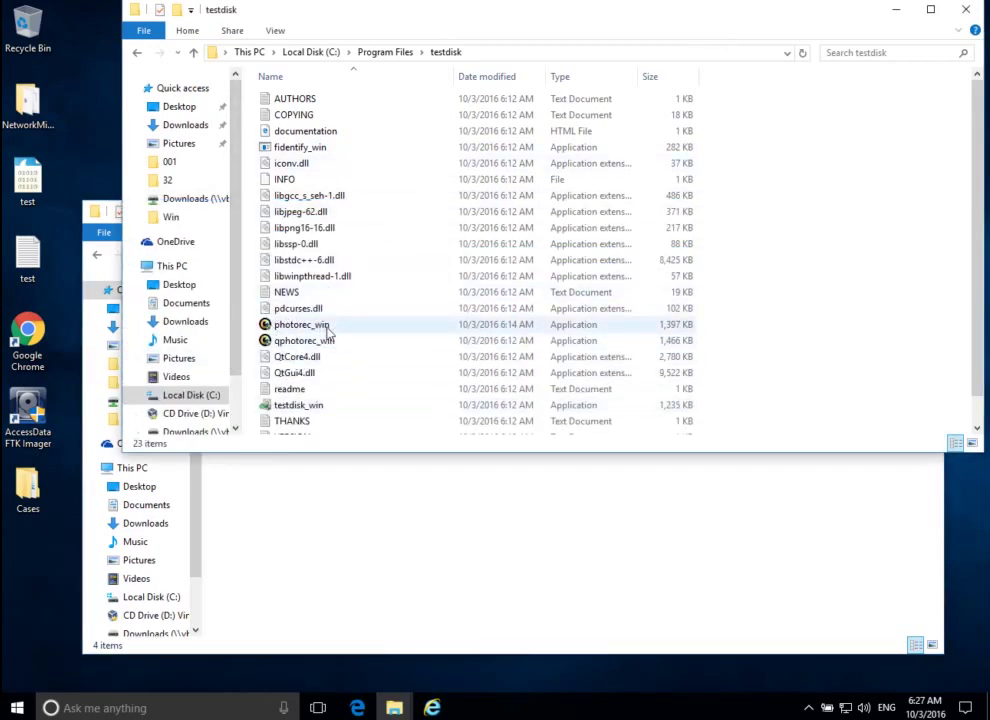
{"action": "left_click", "coordinate": [420, 532]}
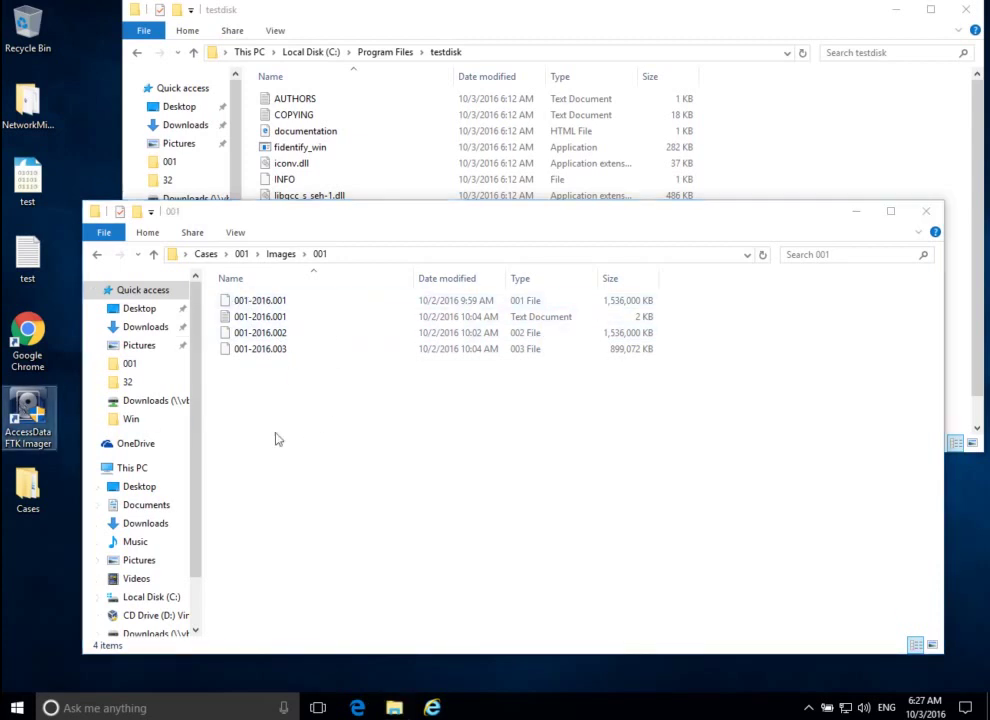
{"action": "mouse_move", "coordinate": [242, 306]}
{"action": "left_mouse_down"}
{"action": "mouse_move", "coordinate": [240, 314]}
{"action": "mouse_move", "coordinate": [251, 308]}
{"action": "left_mouse_up"}
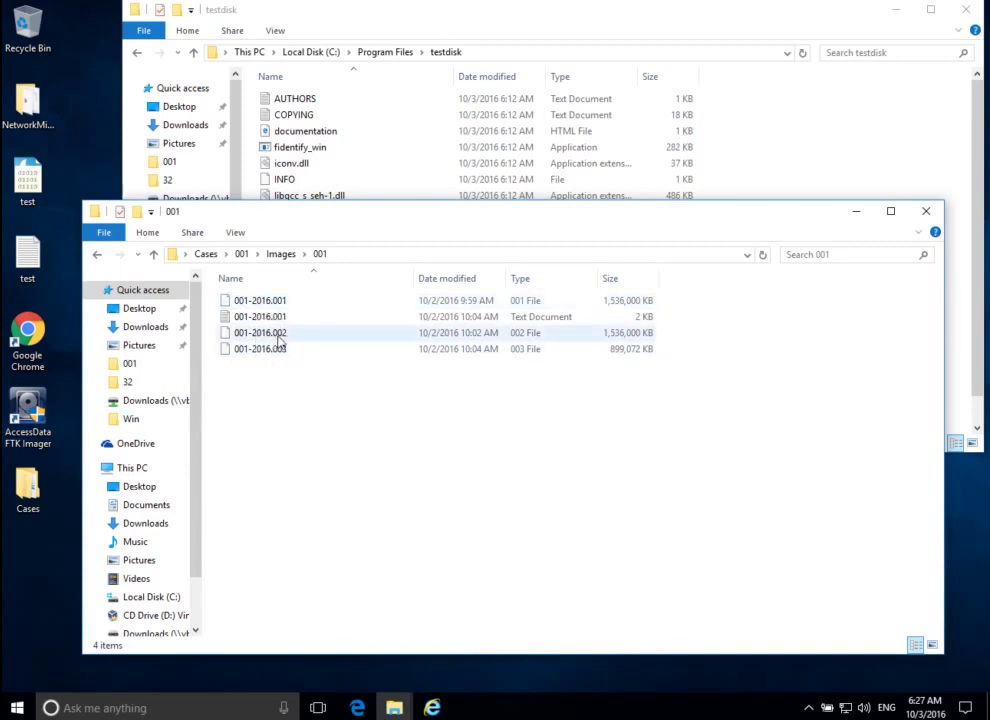
{"action": "left_click", "coordinate": [282, 301]}
{"action": "left_click", "coordinate": [287, 334]}
{"action": "left_click", "coordinate": [288, 349]}
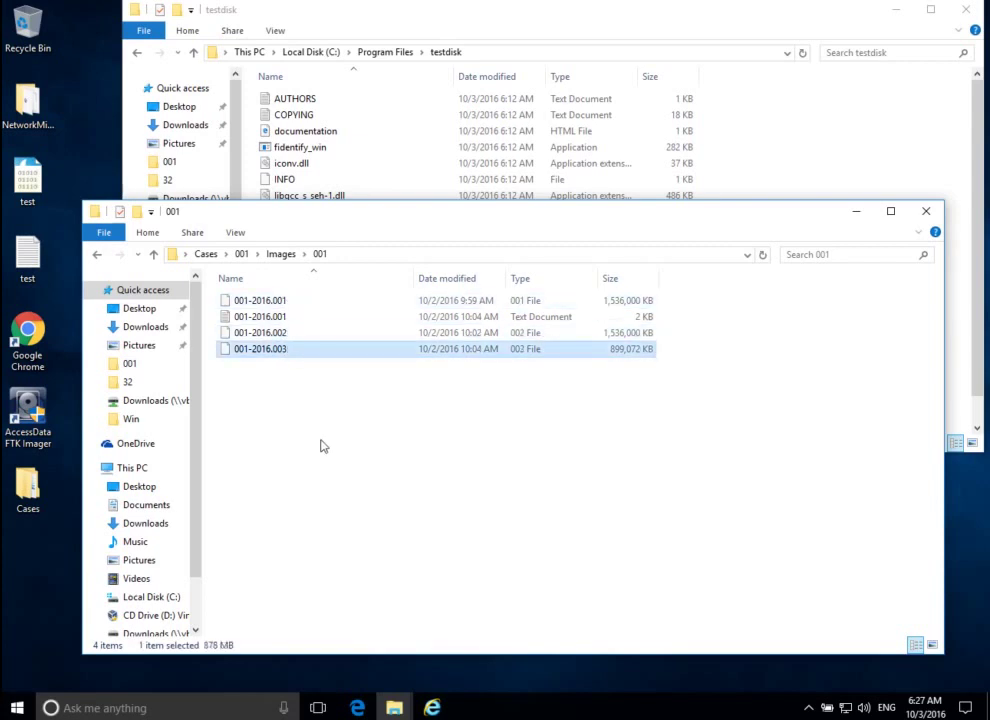
{"action": "left_click", "coordinate": [322, 446]}
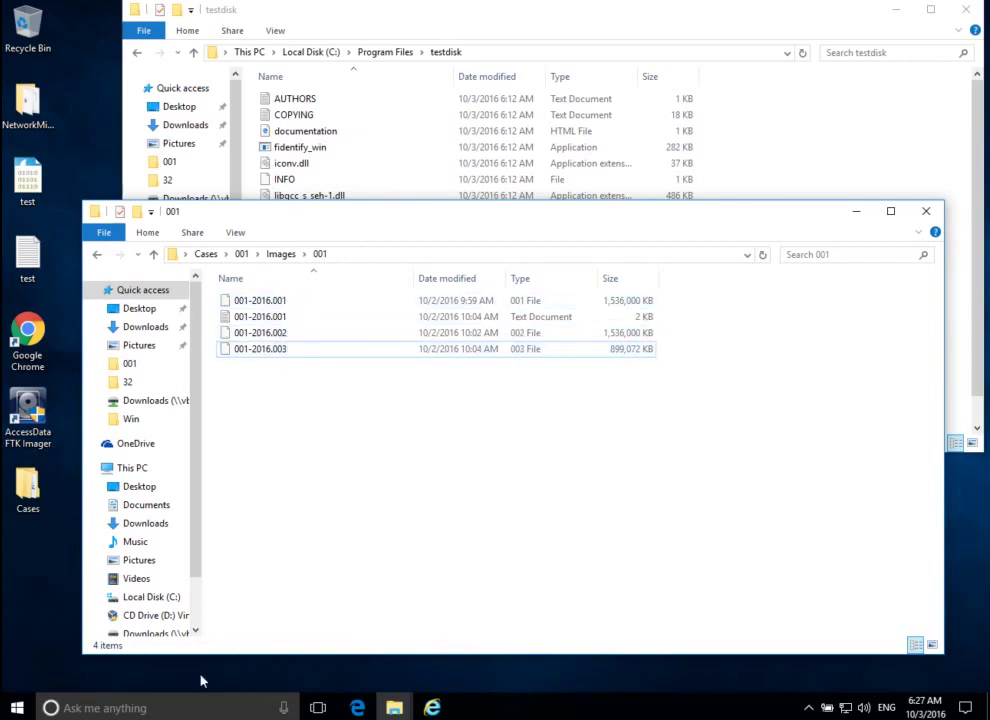
Search for cmd, open the Command Prompt and move its window clear of the desktop's upper area
{"action": "left_click", "coordinate": [152, 708]}
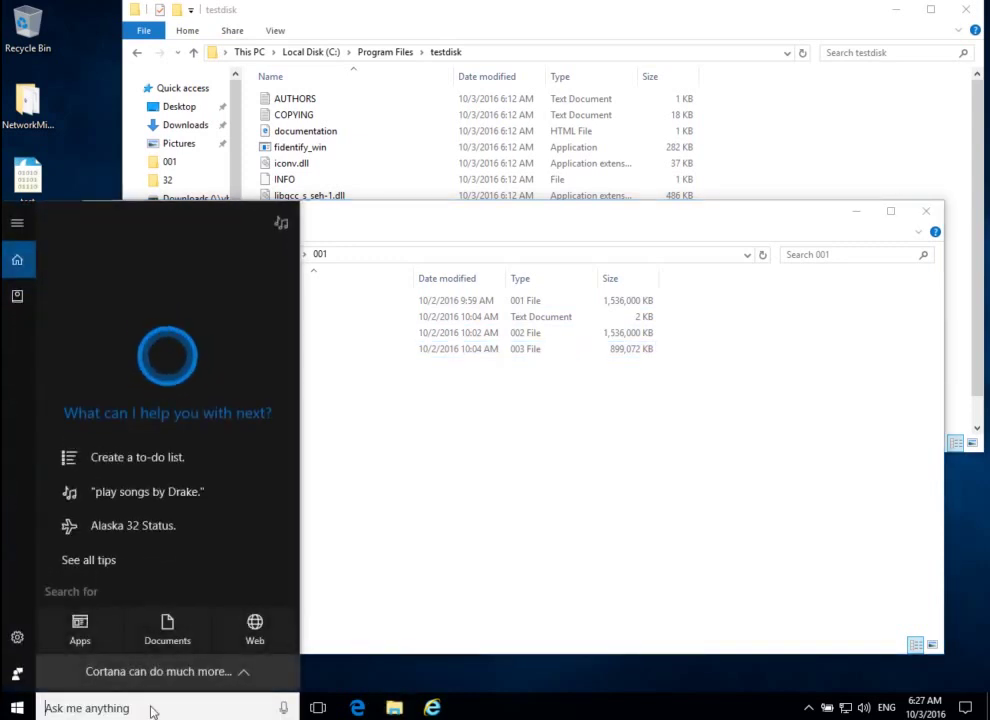
{"action": "type", "text": "cmd"}
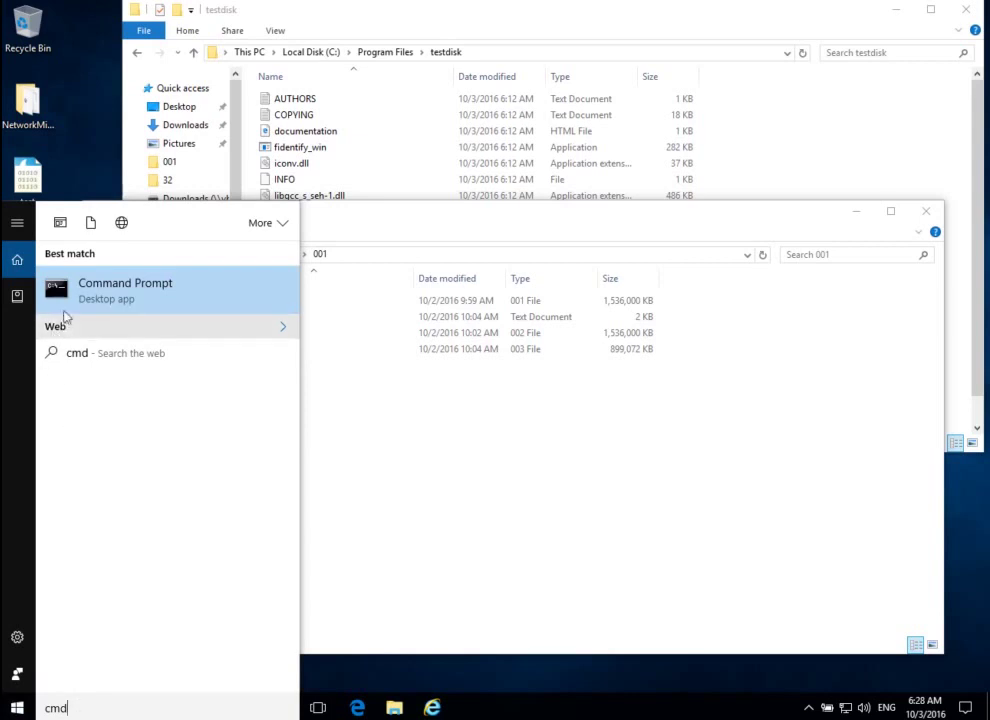
{"action": "left_click", "coordinate": [129, 303]}
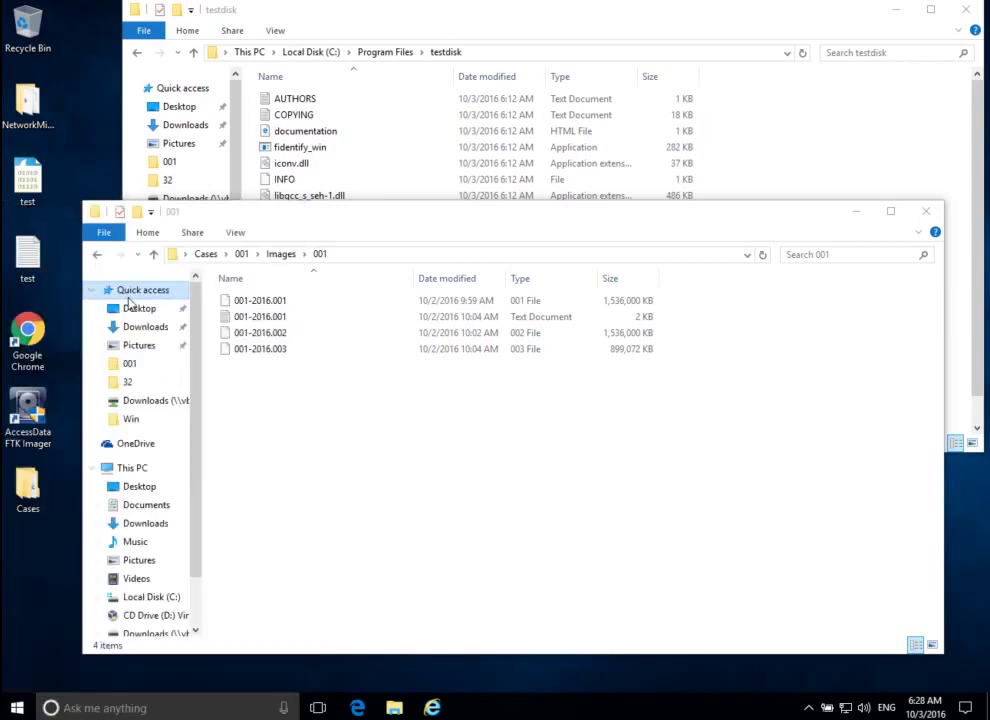
{"action": "left_click_drag", "start_coordinate": [382, 137], "coordinate": [319, 119]}
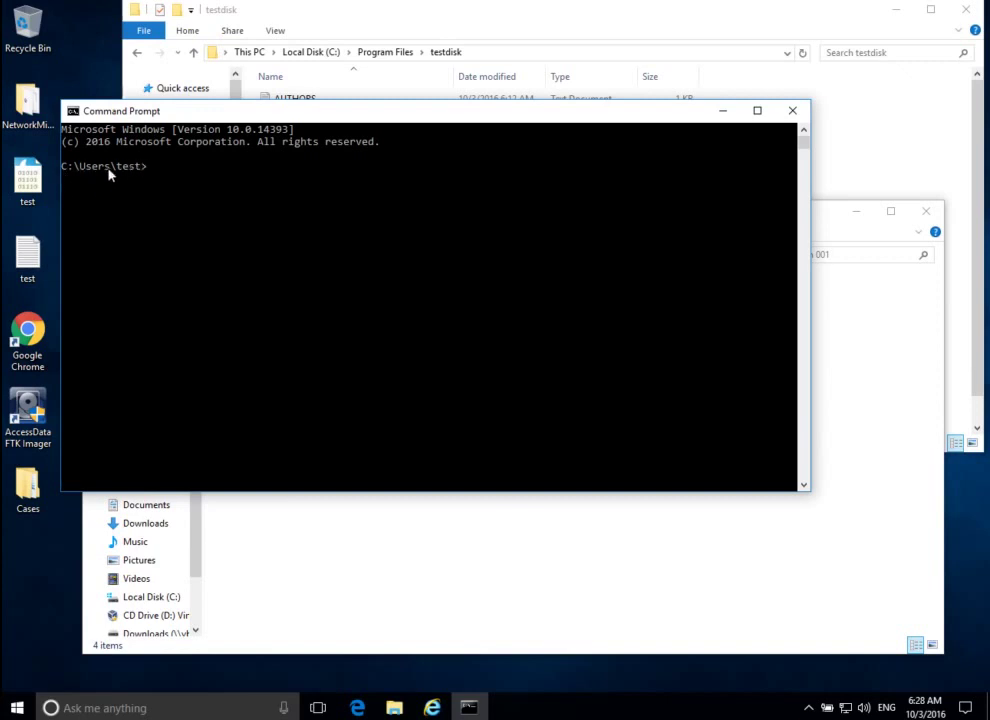
Copy the full path of the image folder, C:\Users\test\Desktop\Cases\001\Images\001, in File Explorer
{"action": "left_click", "coordinate": [420, 526]}
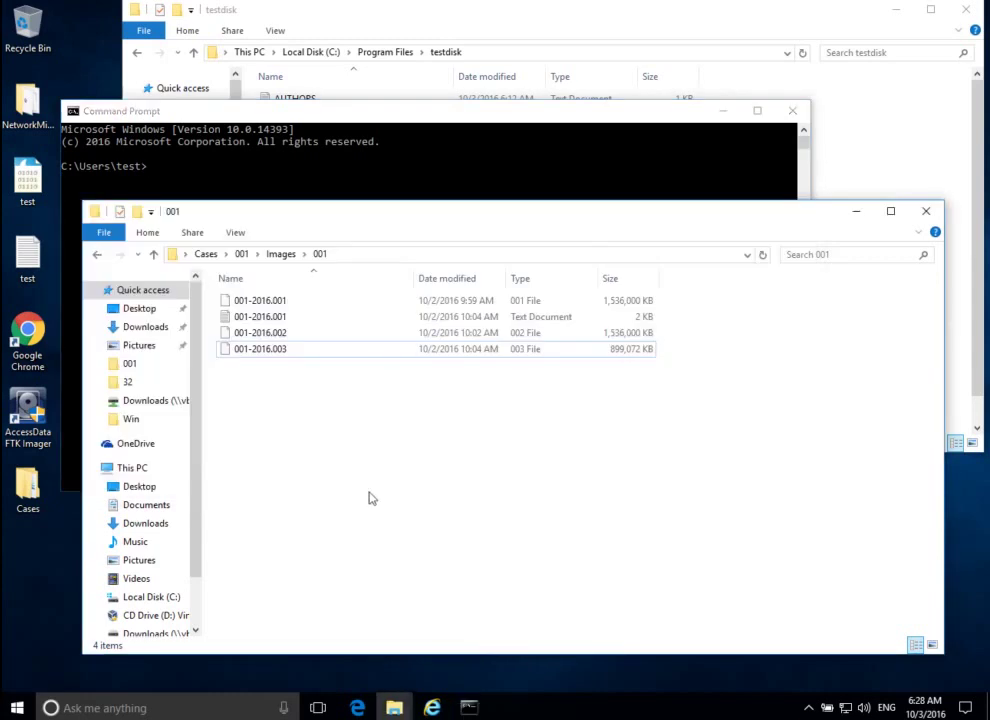
{"action": "left_click", "coordinate": [355, 256]}
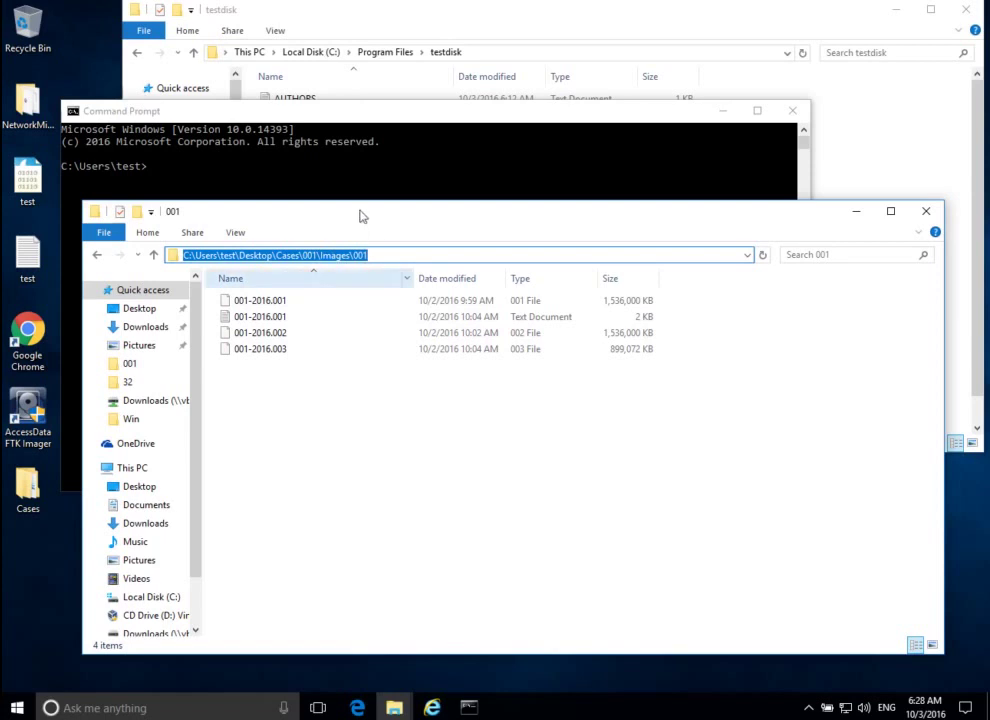
{"action": "right_click", "coordinate": [337, 259]}
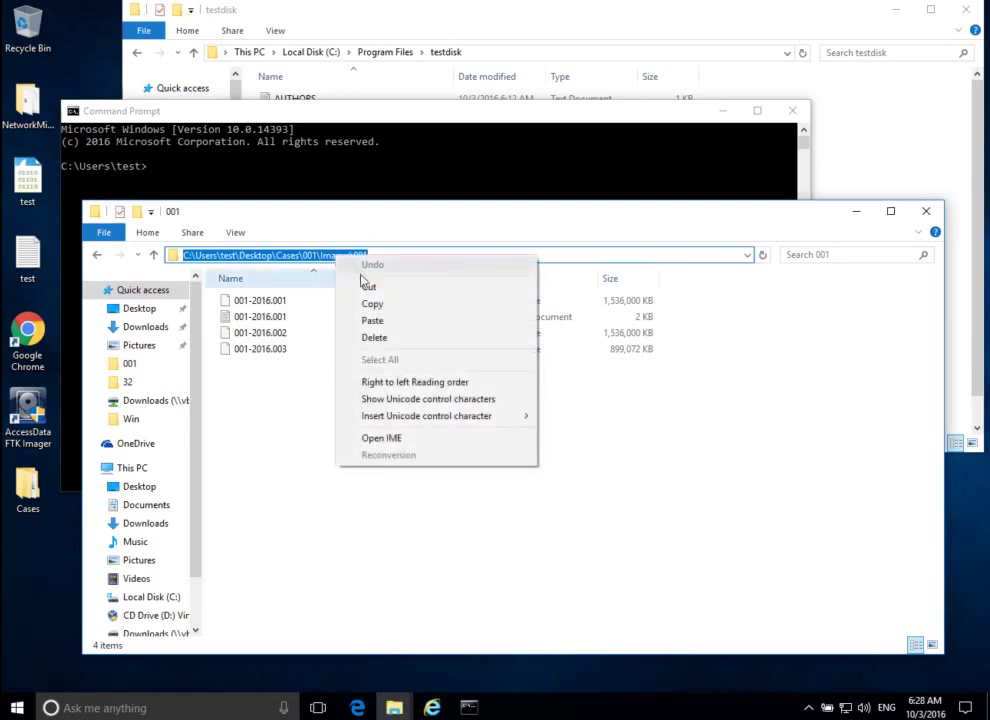
{"action": "left_click", "coordinate": [370, 305]}
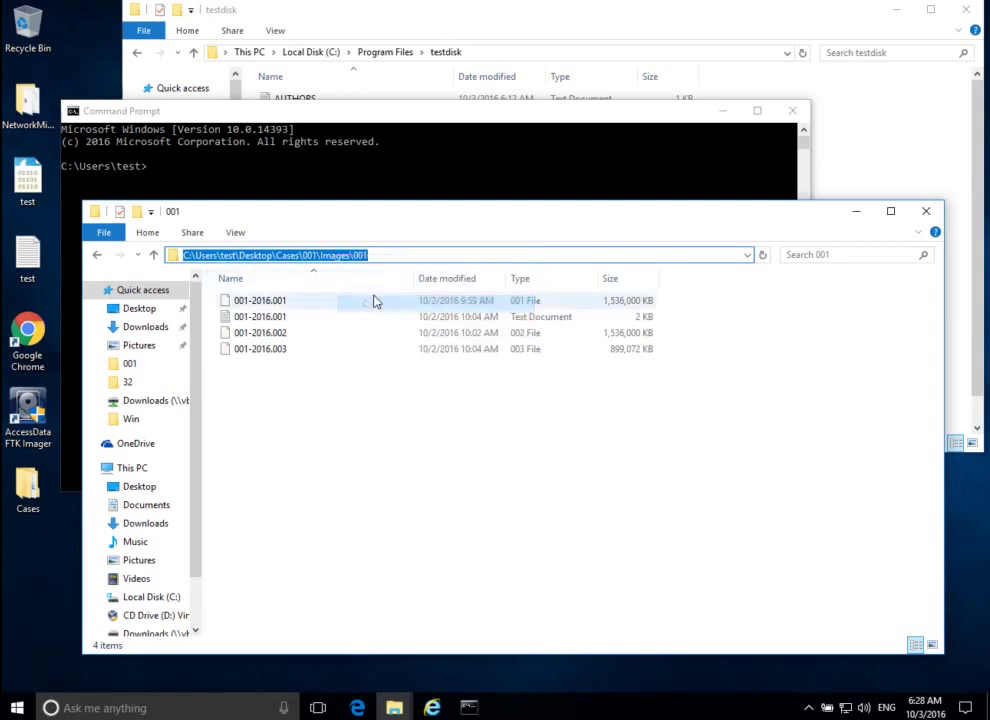
In Command Prompt, change the directory to C:\Users\test\Desktop\Cases\001\Images\001 and list its contents with dir
{"action": "left_click", "coordinate": [316, 201]}
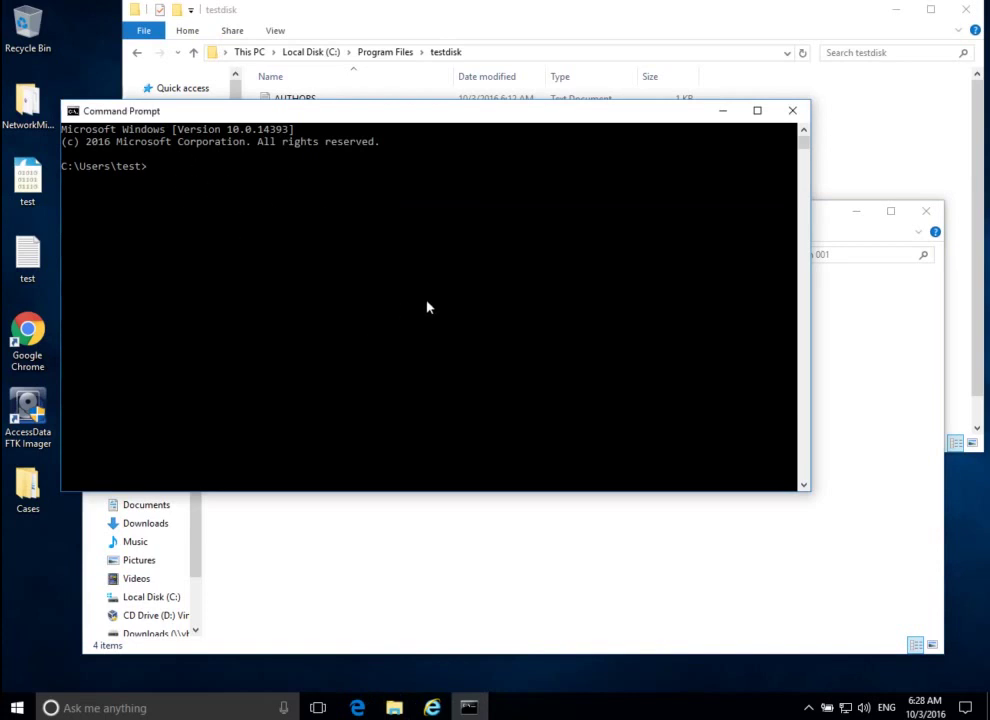
{"action": "type", "text": "cd"}
{"action": "left_click", "coordinate": [380, 557]}
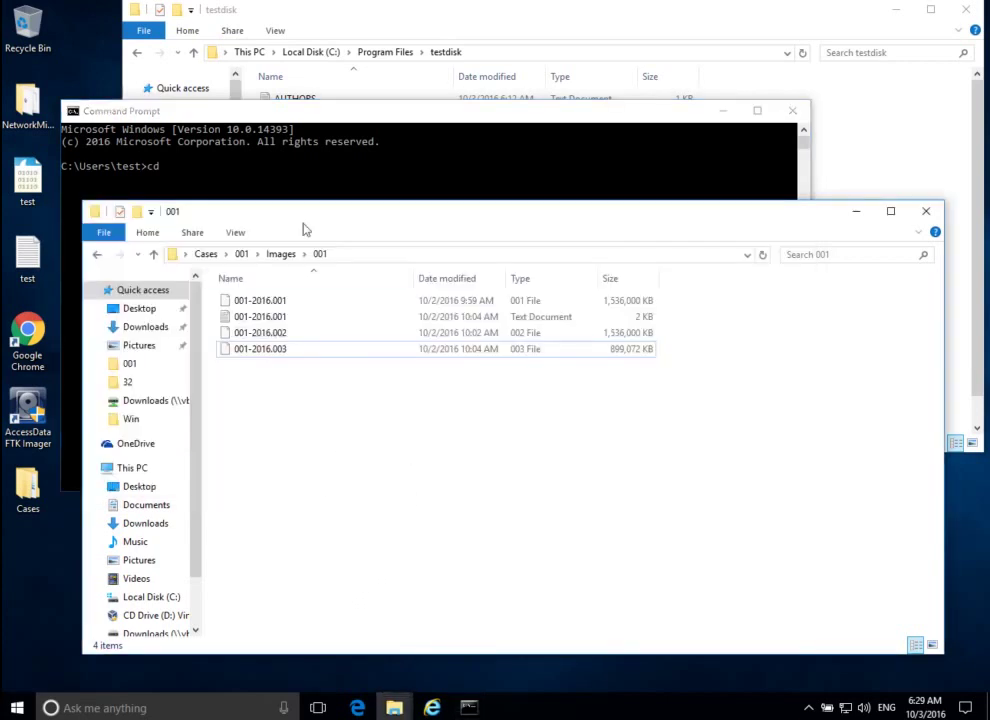
{"action": "left_click", "coordinate": [299, 169]}
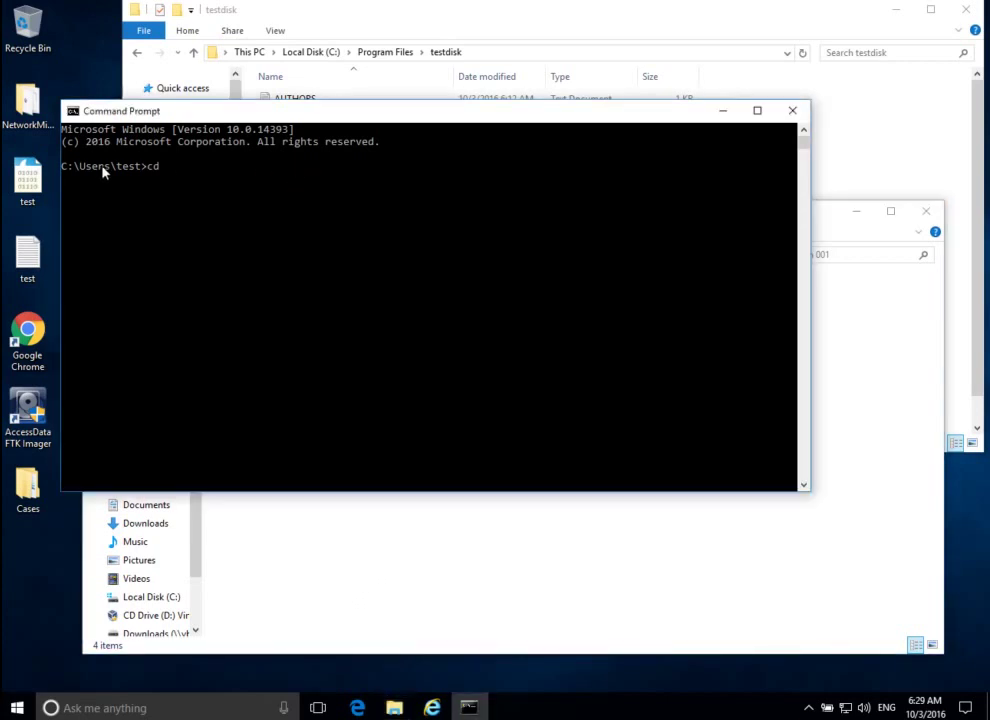
{"action": "right_click", "coordinate": [172, 170]}
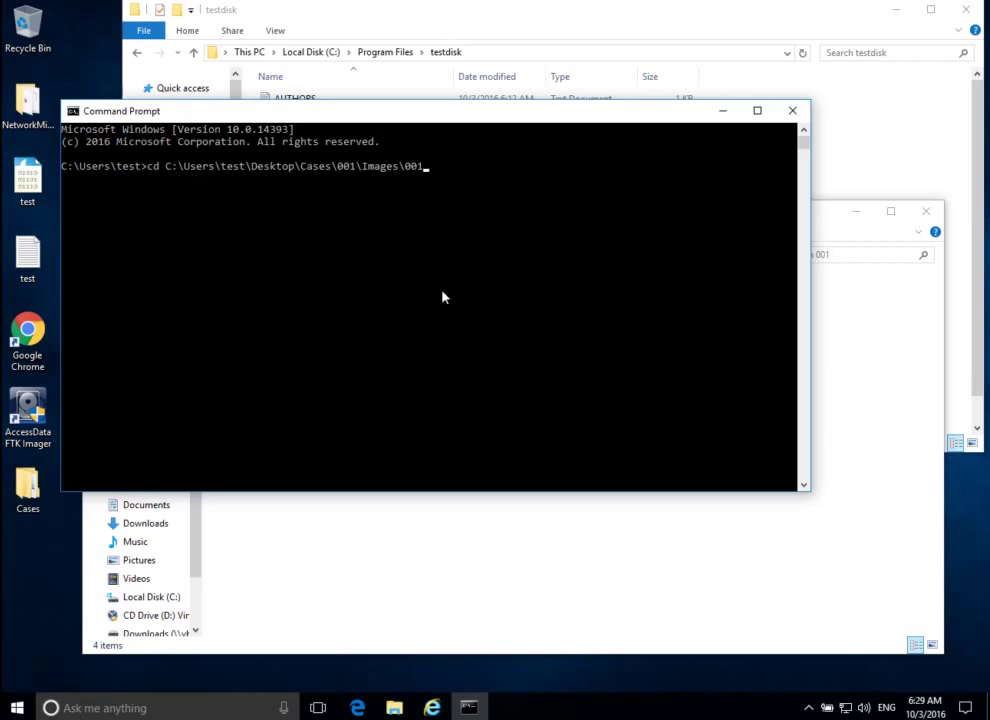
{"action": "key", "text": "Return"}
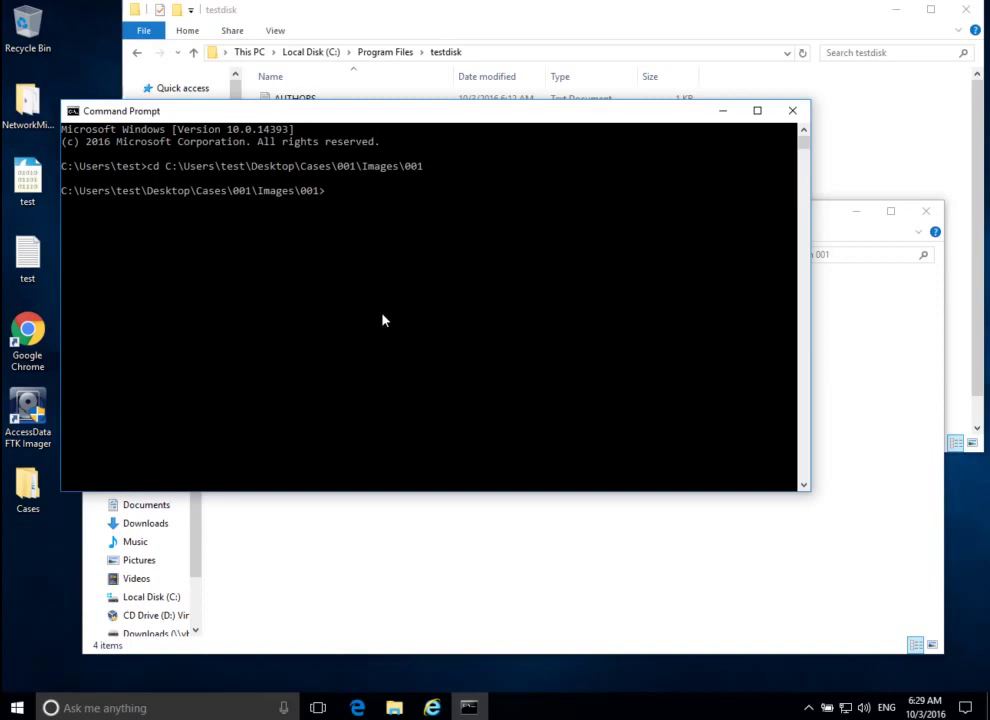
{"action": "type", "text": "dir"}
{"action": "key", "text": "Return"}
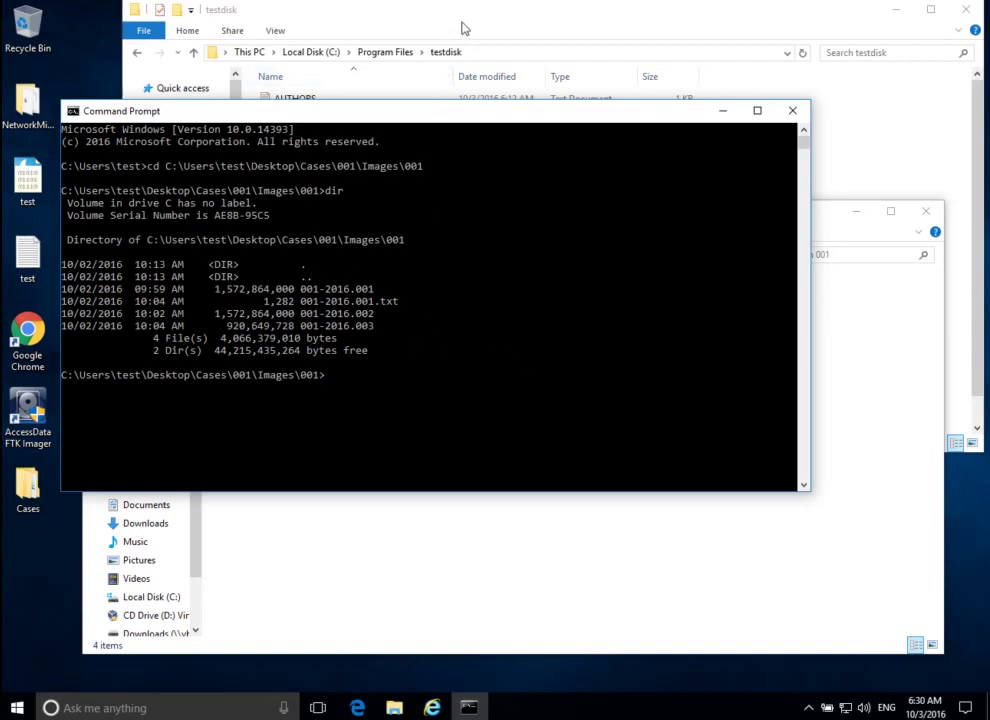
From Command Prompt, run photorec_win on 001-2016.001 and allow it to make changes to the device
{"action": "left_click", "coordinate": [359, 17]}
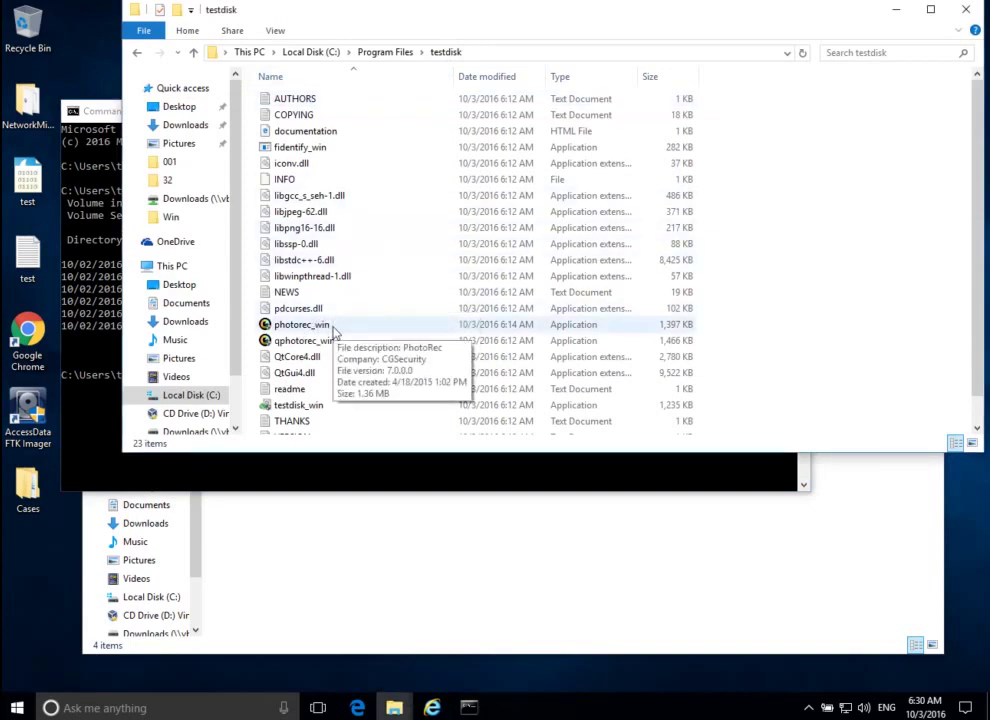
{"action": "left_click", "coordinate": [356, 469]}
{"action": "type", "text": "photo"}
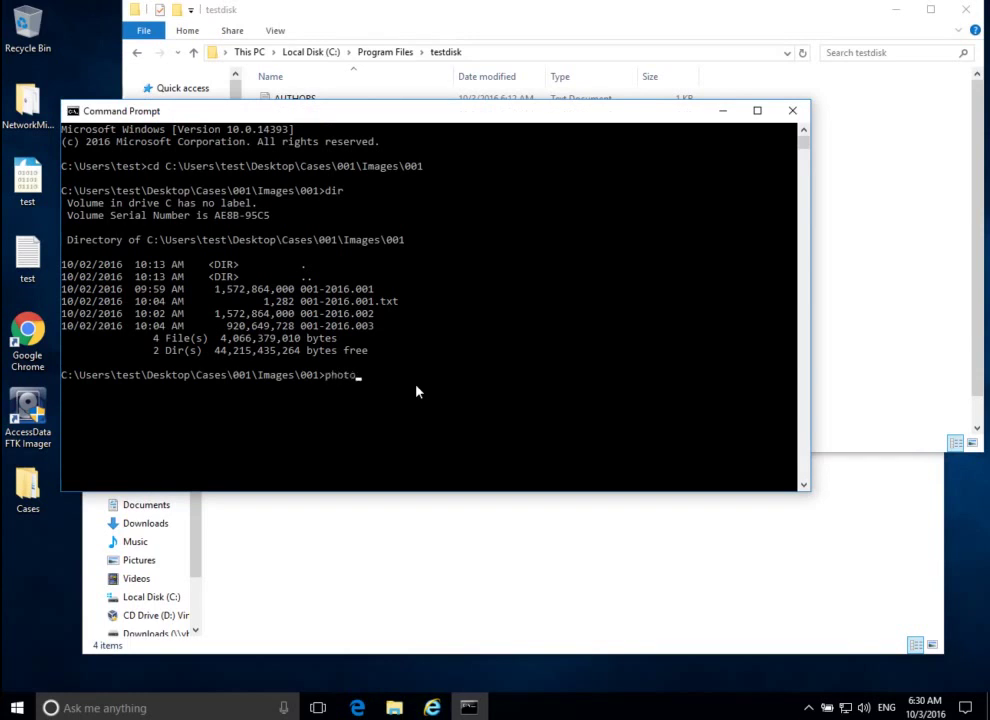
{"action": "type", "text": "rec_win"}
{"action": "type", "text": "001-201"}
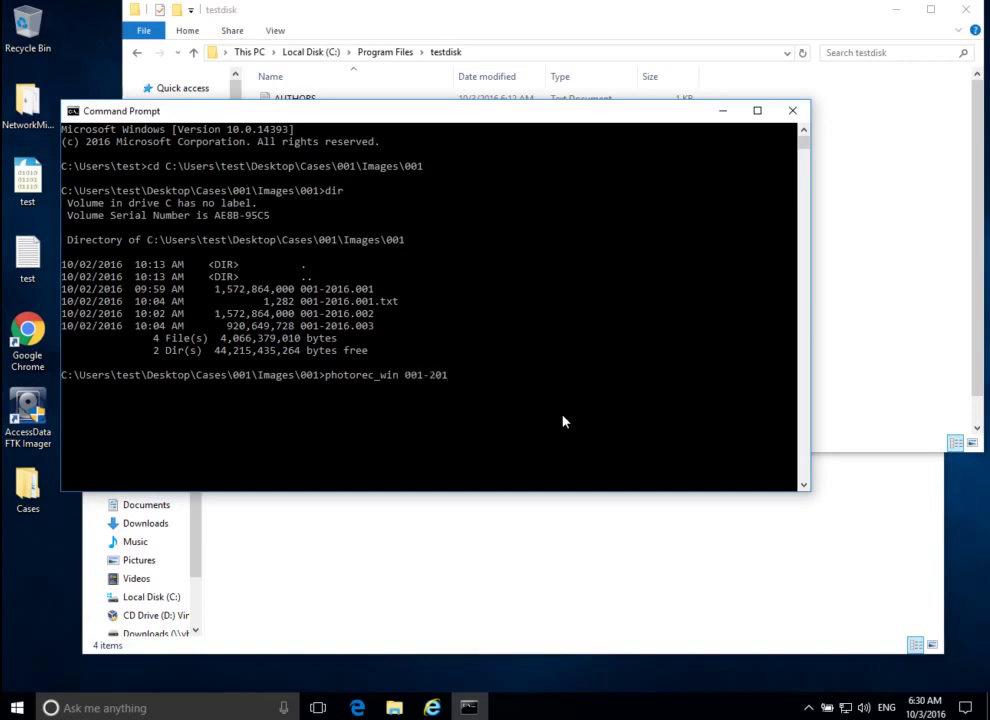
{"action": "type", "text": "6.001"}
{"action": "key", "text": "Return"}
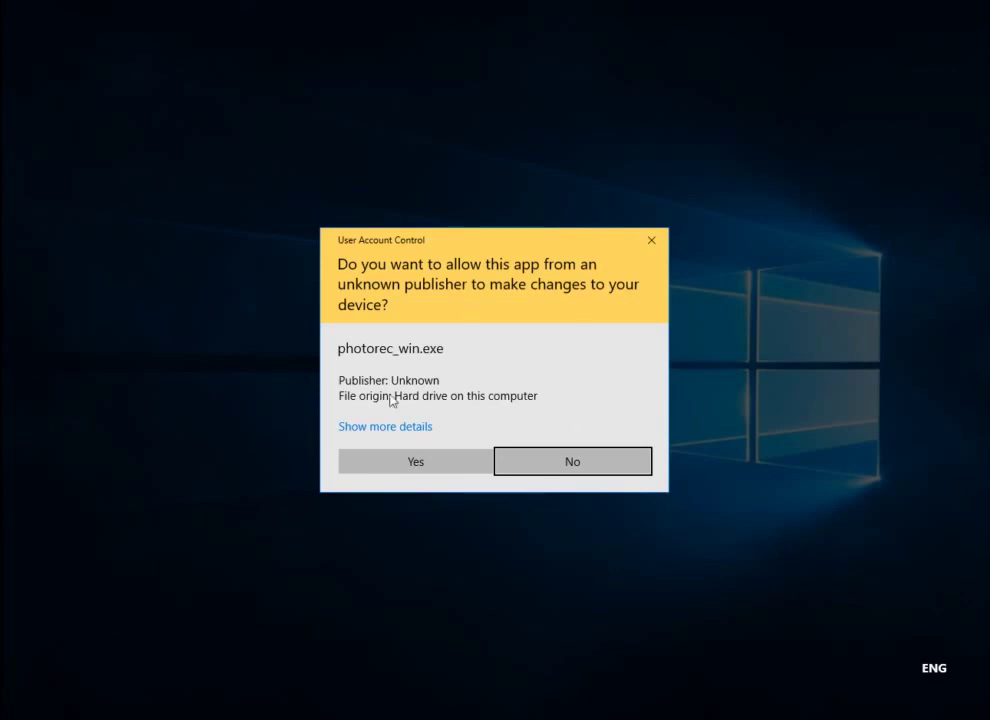
{"action": "left_click", "coordinate": [431, 461]}
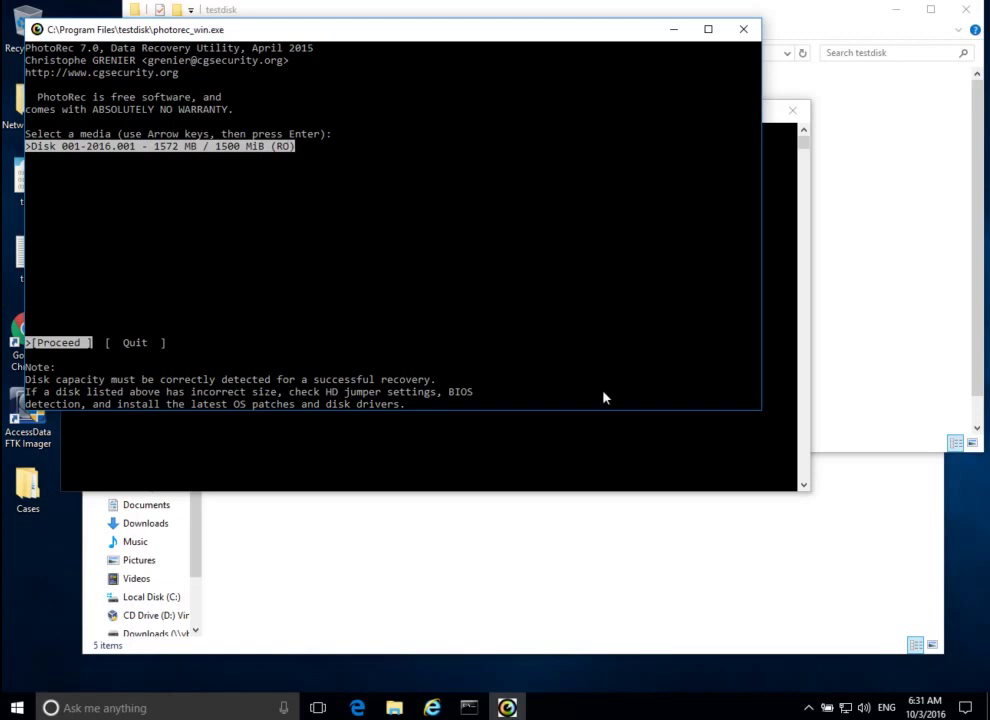
Open the 001-2016.001 text log in the image folder and check the source data size and segment list
{"action": "left_click", "coordinate": [581, 513]}
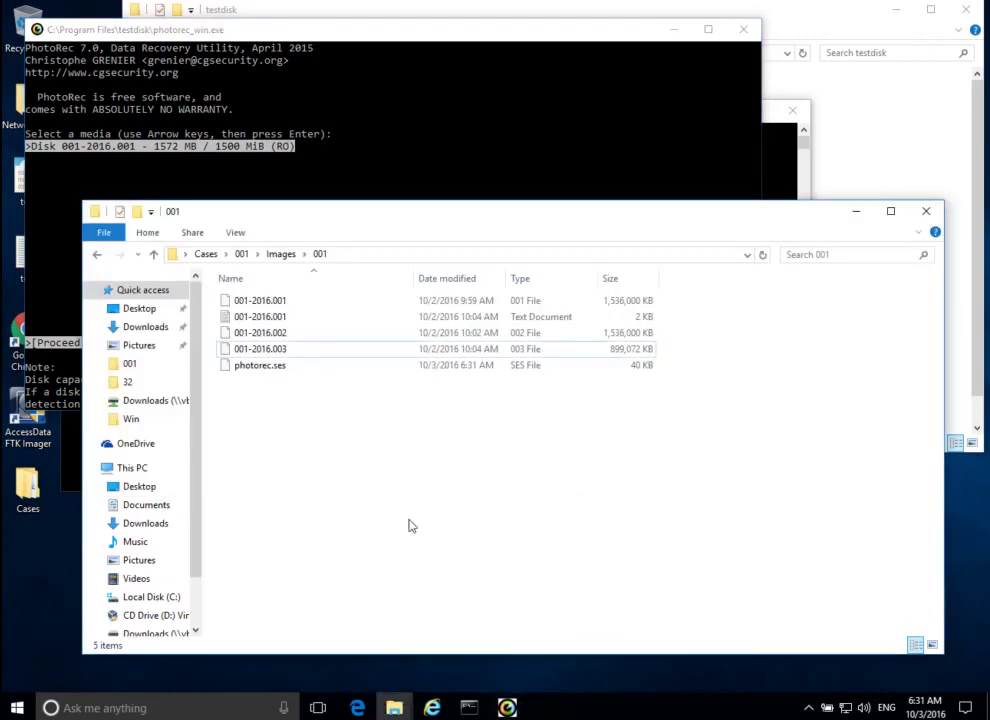
{"action": "left_click", "coordinate": [255, 318]}
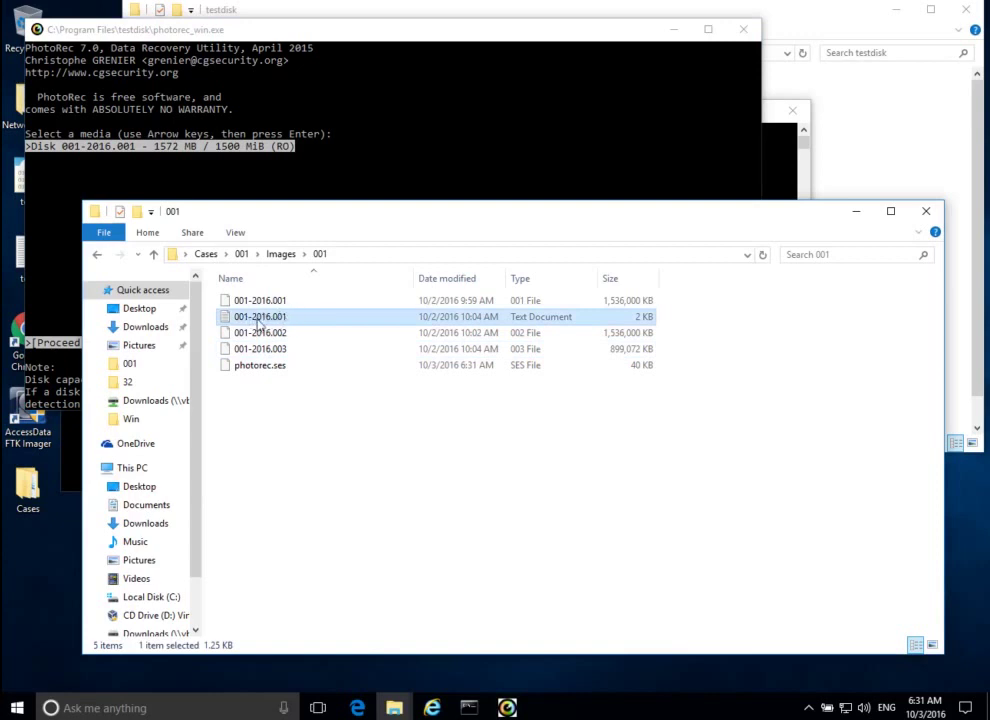
{"action": "double_click", "coordinate": [266, 317]}
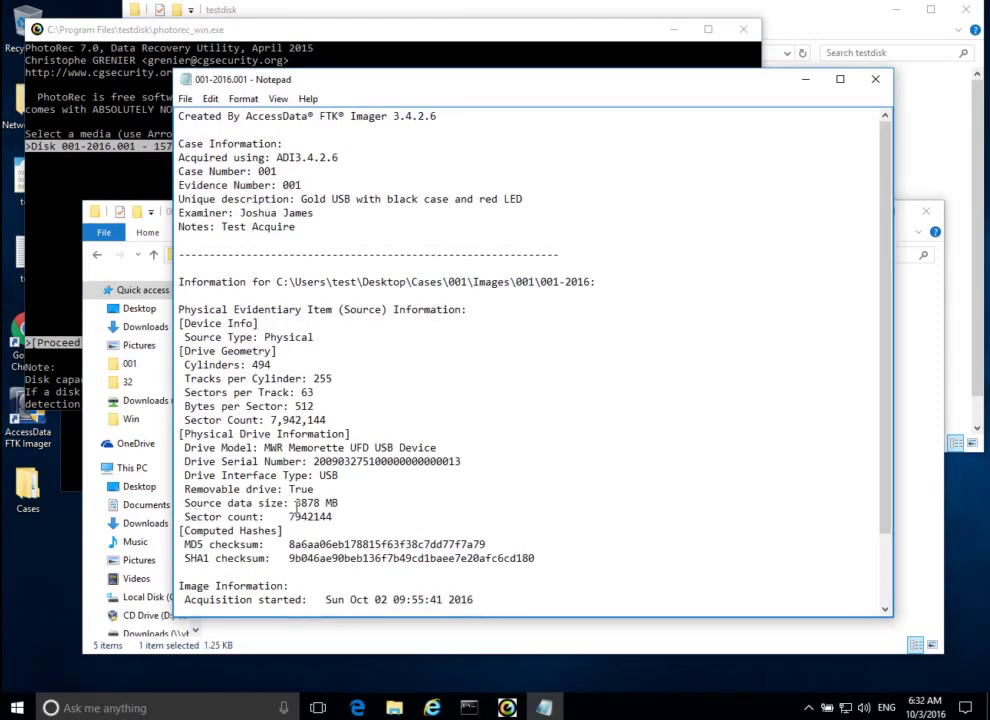
{"action": "left_click_drag", "start_coordinate": [295, 505], "coordinate": [321, 505]}
{"action": "scroll", "coordinate": [464, 475], "scroll_direction": "down", "scroll_amount": 2}
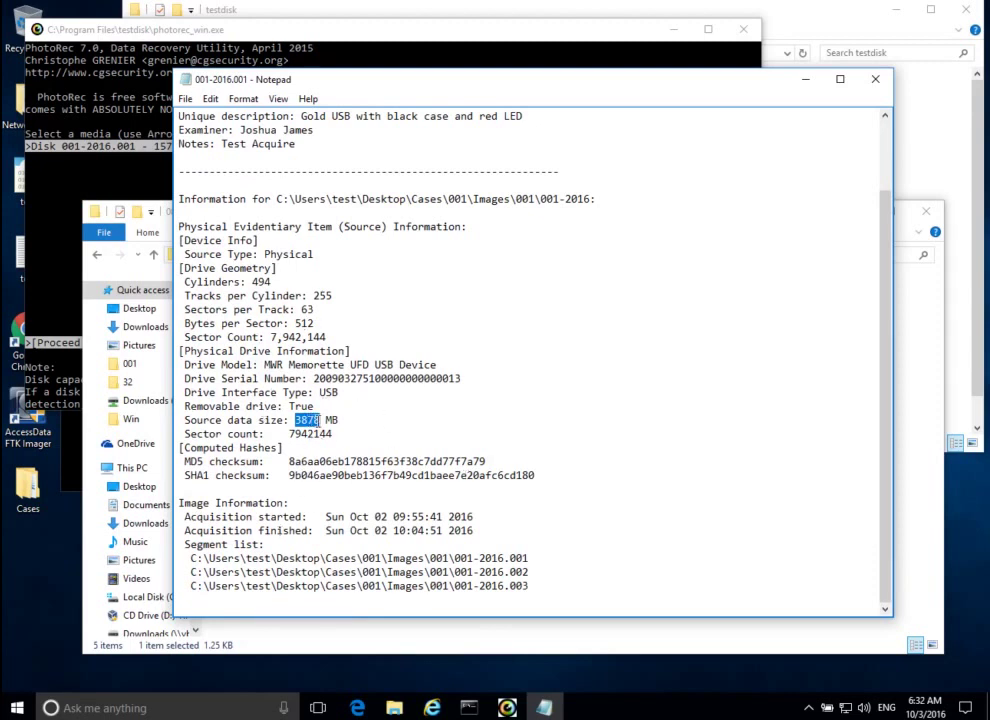
{"action": "left_click_drag", "start_coordinate": [349, 420], "coordinate": [226, 420]}
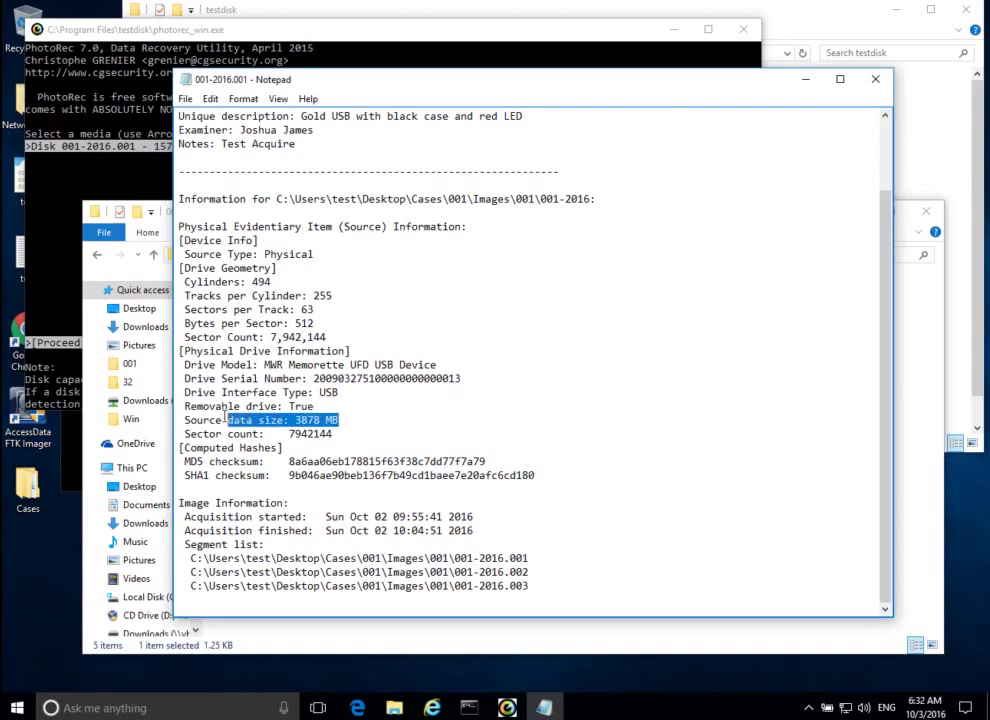
Return to PhotoRec, check the size of the listed 001-2016.001 disk, and quit without proceeding
{"action": "left_click", "coordinate": [102, 135]}
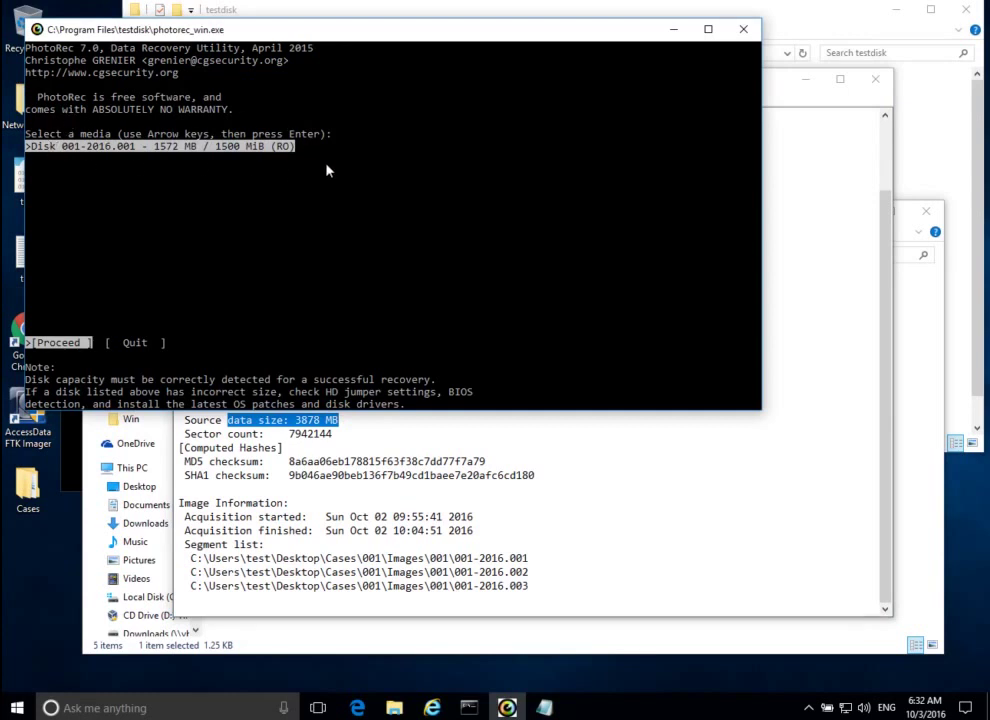
{"action": "left_click", "coordinate": [303, 219]}
{"action": "left_click", "coordinate": [382, 244]}
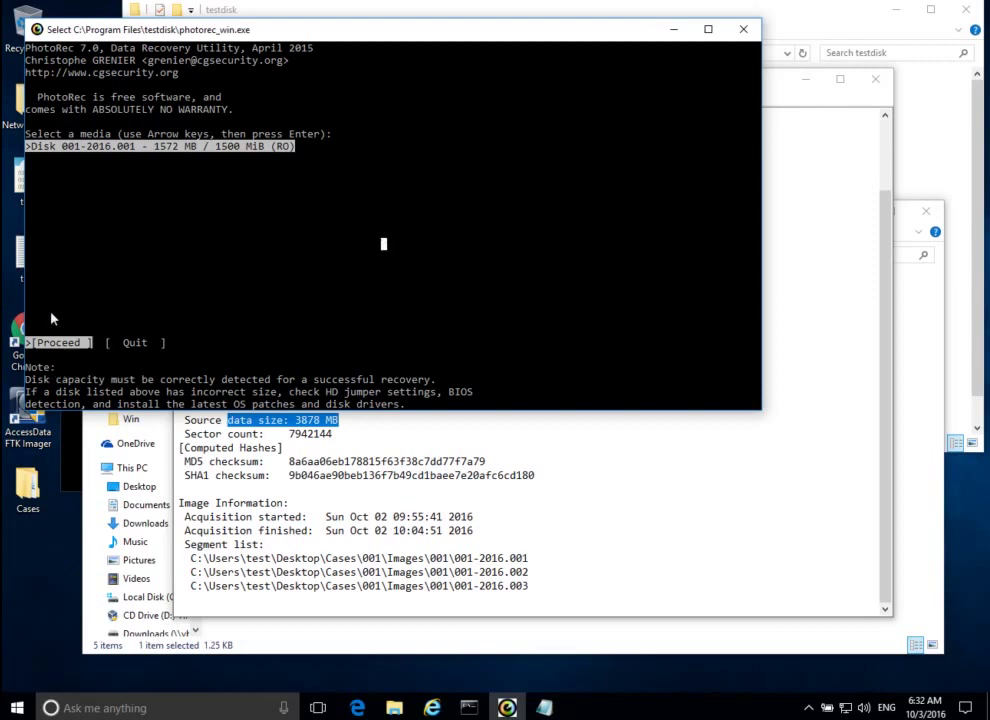
{"action": "key", "text": "Escape"}
{"action": "key", "text": "Right"}
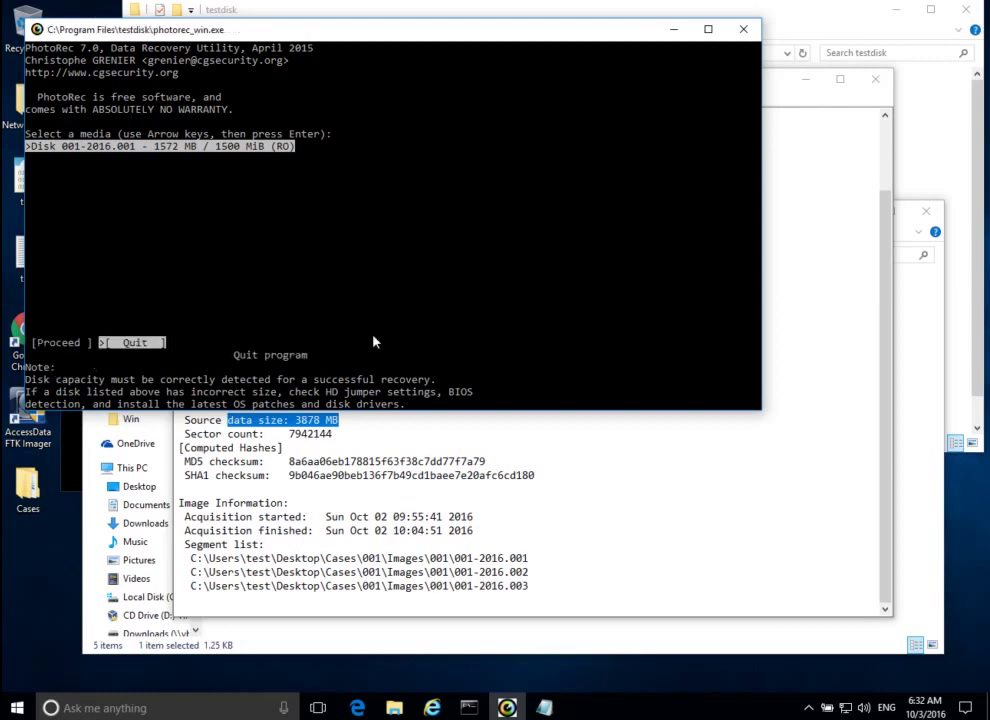
{"action": "key", "text": "Left"}
{"action": "key", "text": "Right"}
{"action": "key", "text": "Return"}
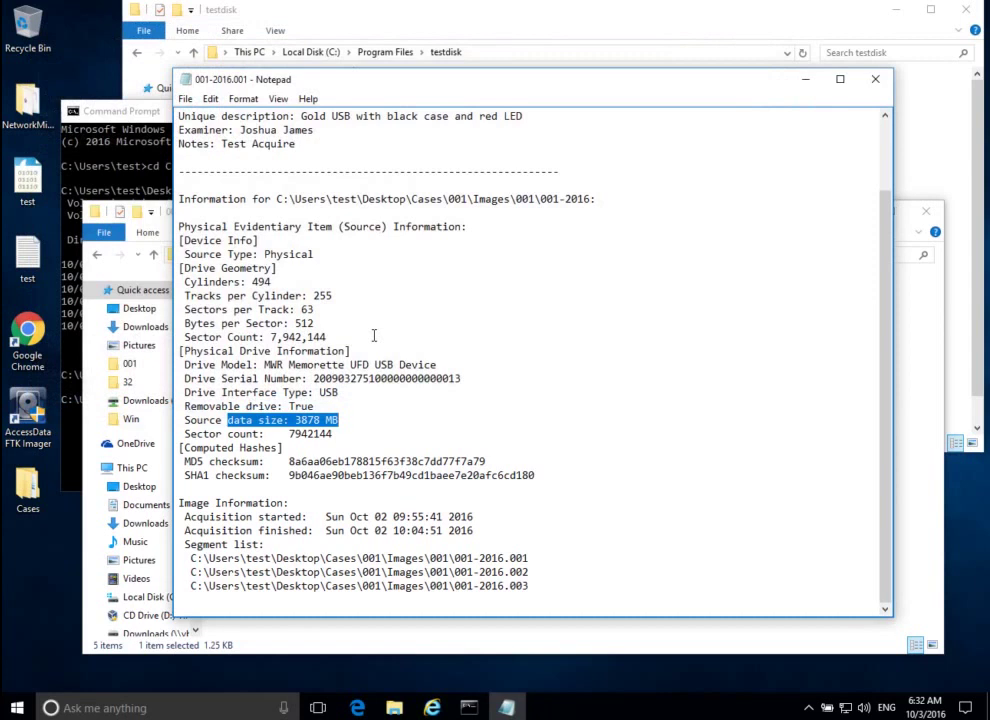
List the contents of the 001 image folder in Command Prompt with dir
{"action": "left_click", "coordinate": [118, 121]}
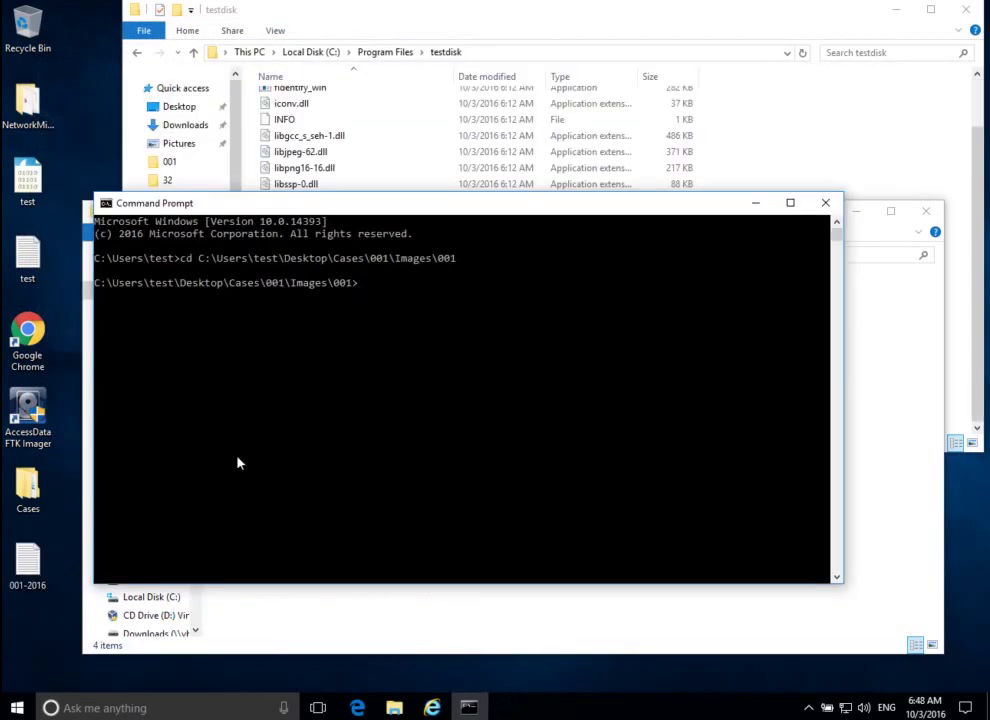
{"action": "type", "text": "dir"}
{"action": "key", "text": "Return"}
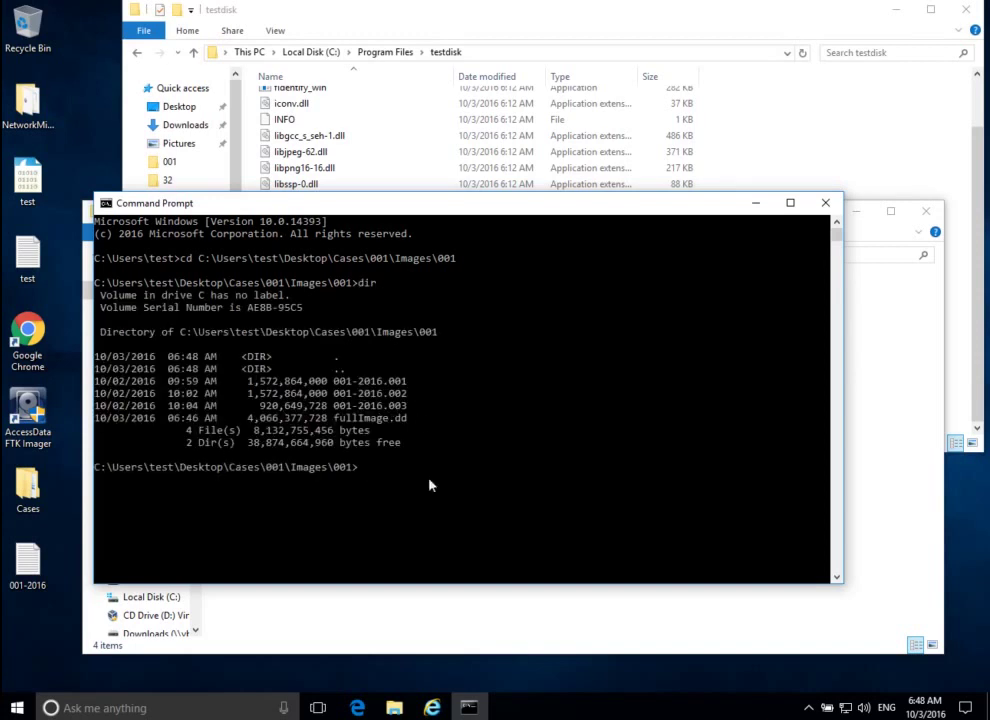
{"action": "type", "text": "photorec"}
{"action": "key", "text": "BackSpace"}
{"action": "key", "text": "BackSpace"}
{"action": "key", "text": "BackSpace"}
{"action": "type", "text": "ec_win "}
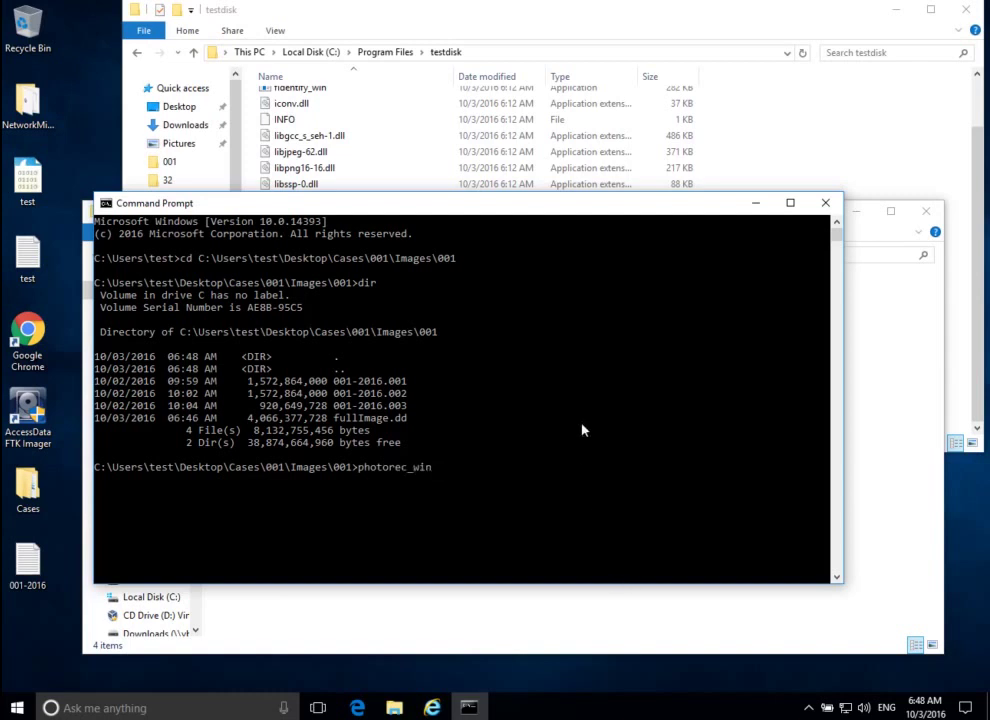
{"action": "type", "text": "001-2016"}
{"action": "type", "text": ".001"}
{"action": "key", "text": "BackSpace"}
{"action": "key", "text": "BackSpace"}
{"action": "key", "text": "BackSpace"}
{"action": "type", "text": "???"}
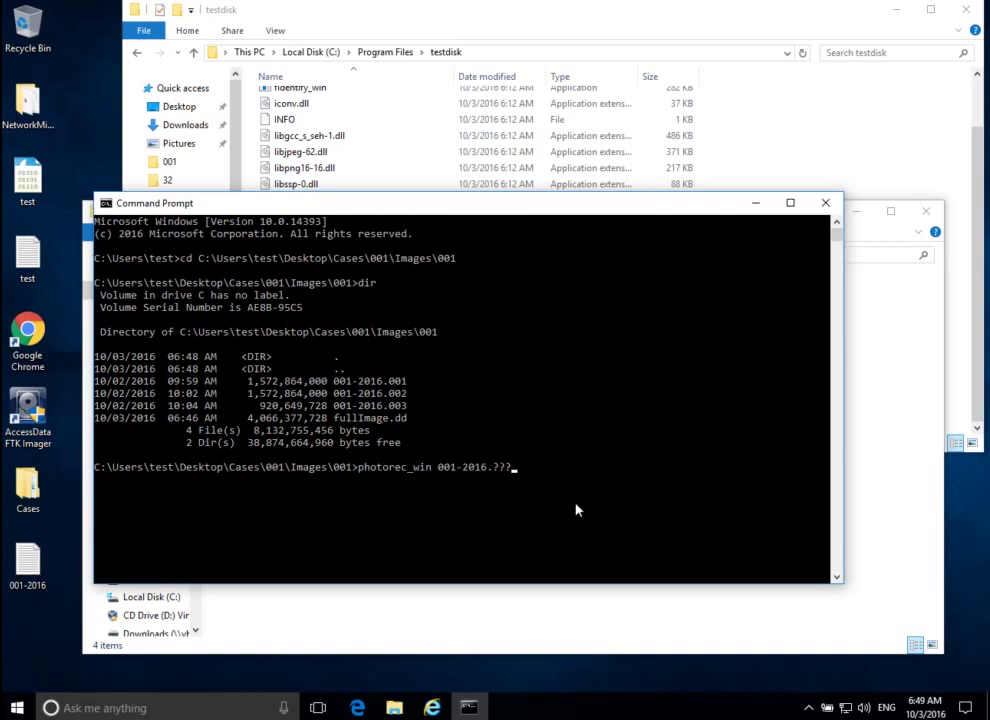
{"action": "key", "text": "BackSpace"}
{"action": "key", "text": "BackSpace"}
{"action": "key", "text": "BackSpace"}
{"action": "key", "text": "BackSpace"}
{"action": "key", "text": "BackSpace"}
{"action": "key", "text": "BackSpace"}
{"action": "key", "text": "BackSpace"}
{"action": "key", "text": "BackSpace"}
{"action": "key", "text": "BackSpace"}
{"action": "key", "text": "BackSpace"}
{"action": "key", "text": "BackSpace"}
{"action": "key", "text": "BackSpace"}
{"action": "key", "text": "BackSpace"}
{"action": "key", "text": "BackSpace"}
{"action": "key", "text": "BackSpace"}
{"action": "type", "text": "in"}
{"action": "key", "text": "BackSpace"}
{"action": "key", "text": "BackSpace"}
{"action": "key", "text": "BackSpace"}
{"action": "key", "text": "BackSpace"}
{"action": "key", "text": "BackSpace"}
{"action": "key", "text": "BackSpace"}
{"action": "key", "text": "BackSpace"}
{"action": "key", "text": "BackSpace"}
{"action": "key", "text": "BackSpace"}
{"action": "key", "text": "BackSpace"}
{"action": "key", "text": "BackSpace"}
{"action": "key", "text": "BackSpace"}
Calculate the MD5 hash of the combined image with md5sum fullImage.dd
{"action": "type", "text": "md45"}
{"action": "key", "text": "BackSpace"}
{"action": "key", "text": "BackSpace"}
{"action": "type", "text": "5su"}
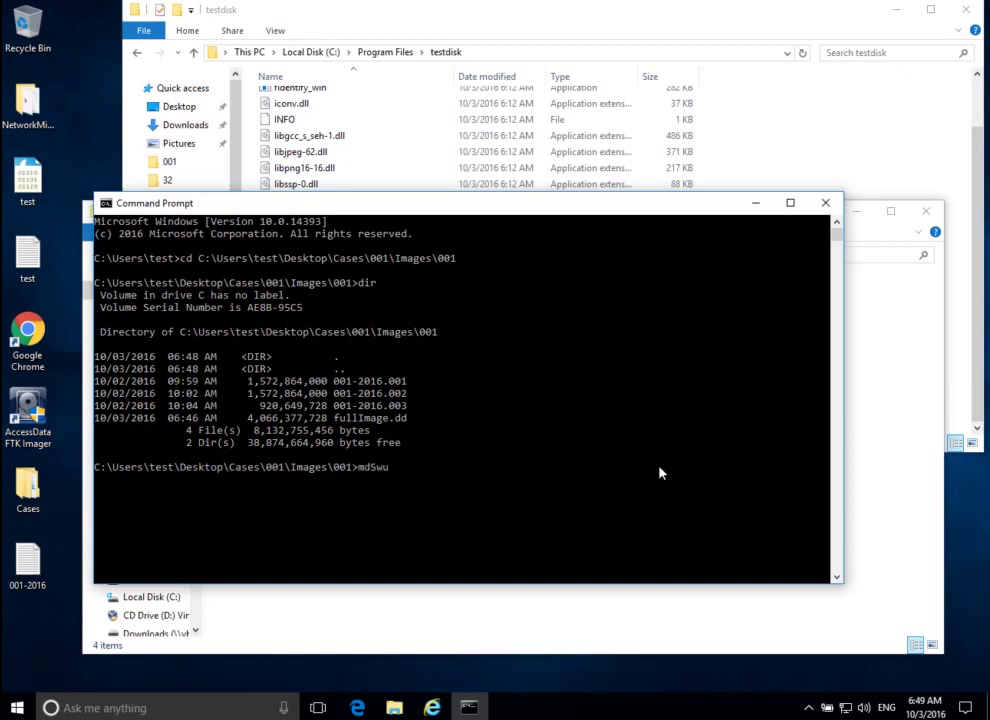
{"action": "type", "text": "m f"}
{"action": "key", "text": "Tab"}
{"action": "key", "text": "Return"}
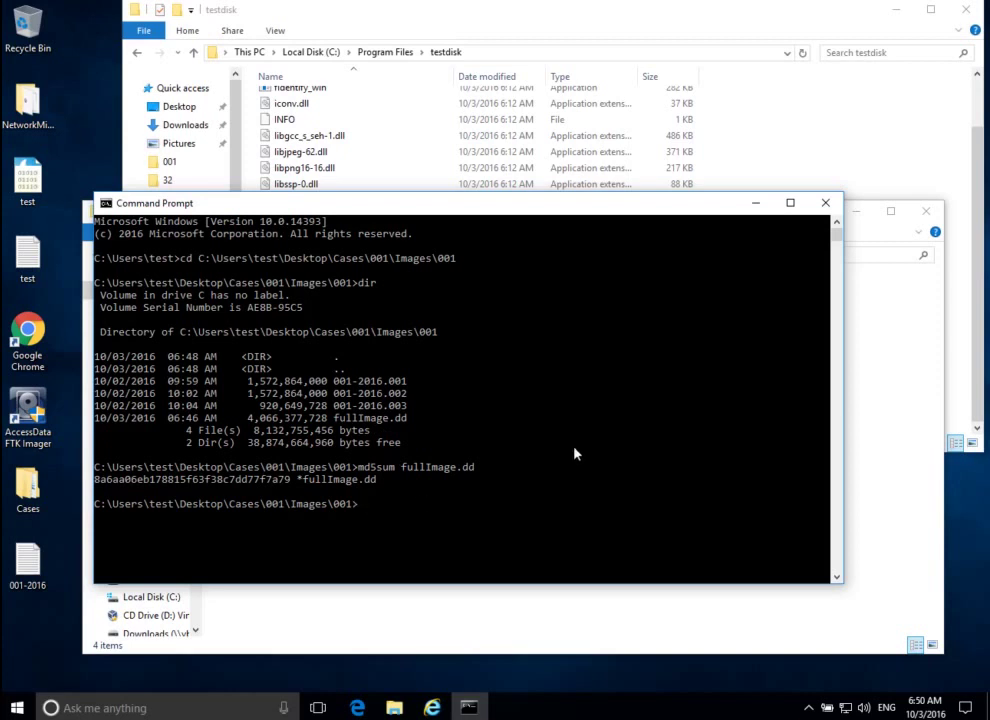
Run photorec_win on fullImage.dd, allow it to make changes, and proceed with the fullImage.dd disk
{"action": "type", "text": "photorec_win ful"}
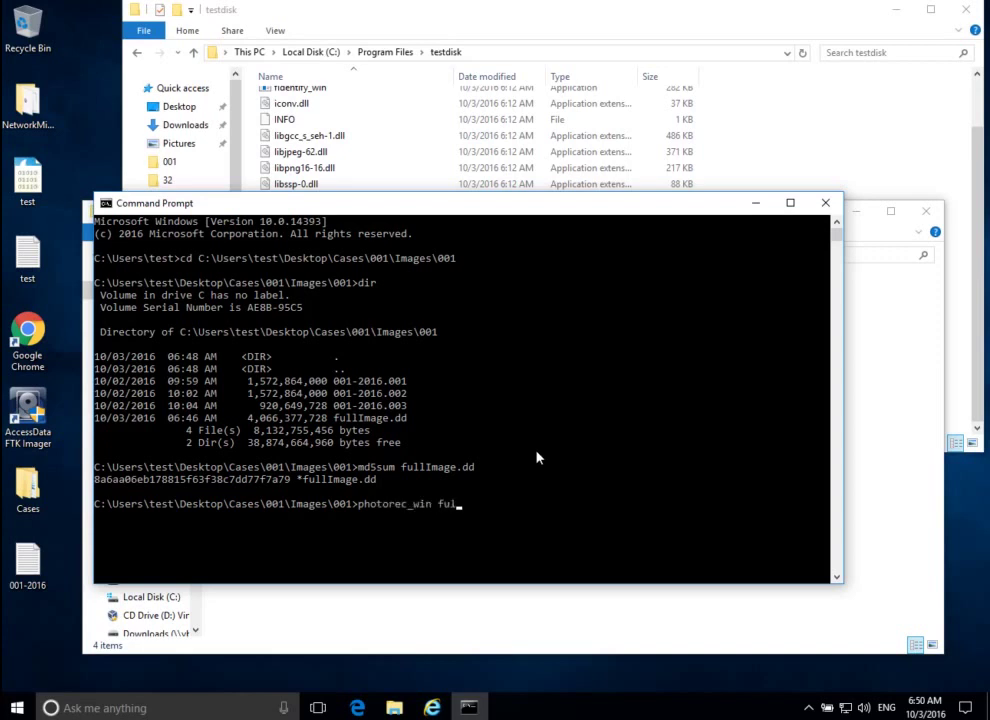
{"action": "key", "text": "Tab"}
{"action": "key", "text": "Return"}
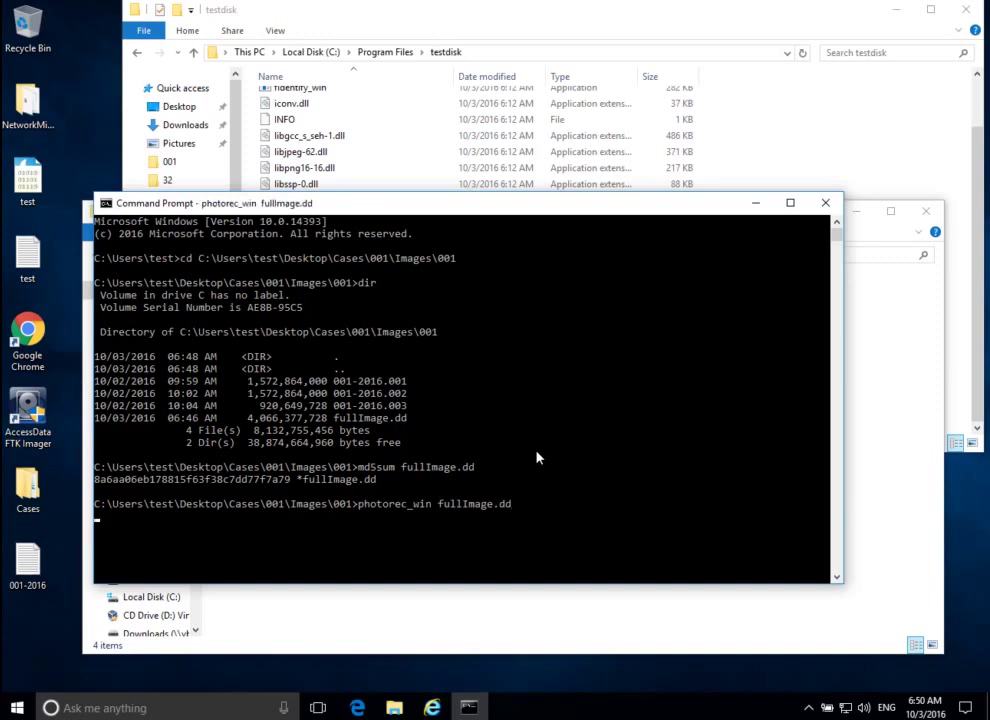
{"action": "left_click", "coordinate": [463, 461]}
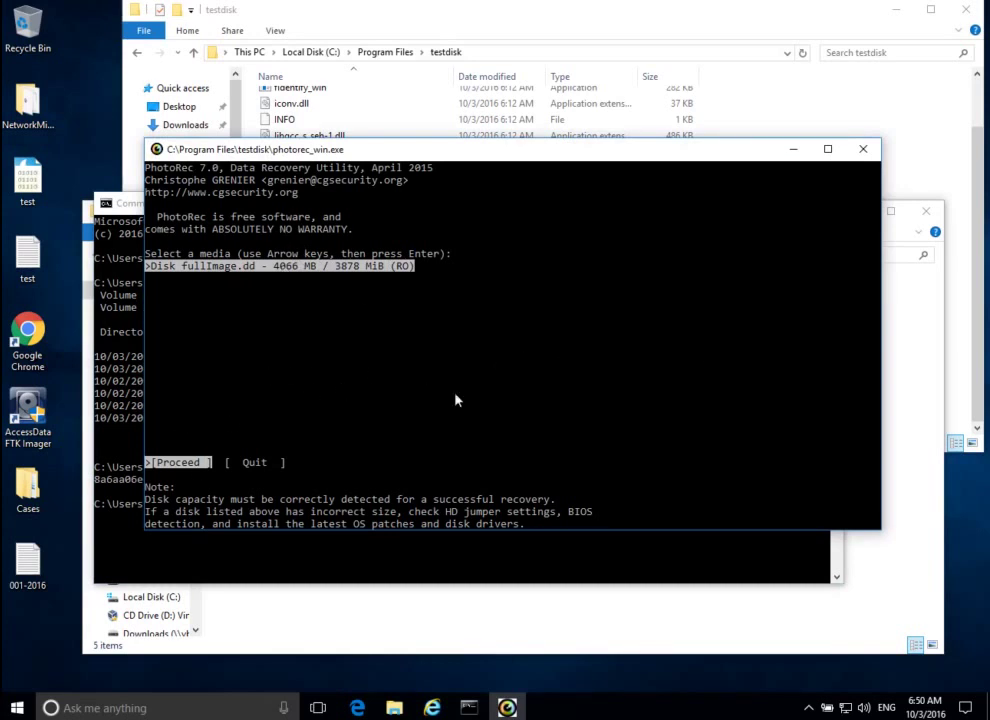
{"action": "key", "text": "Return"}
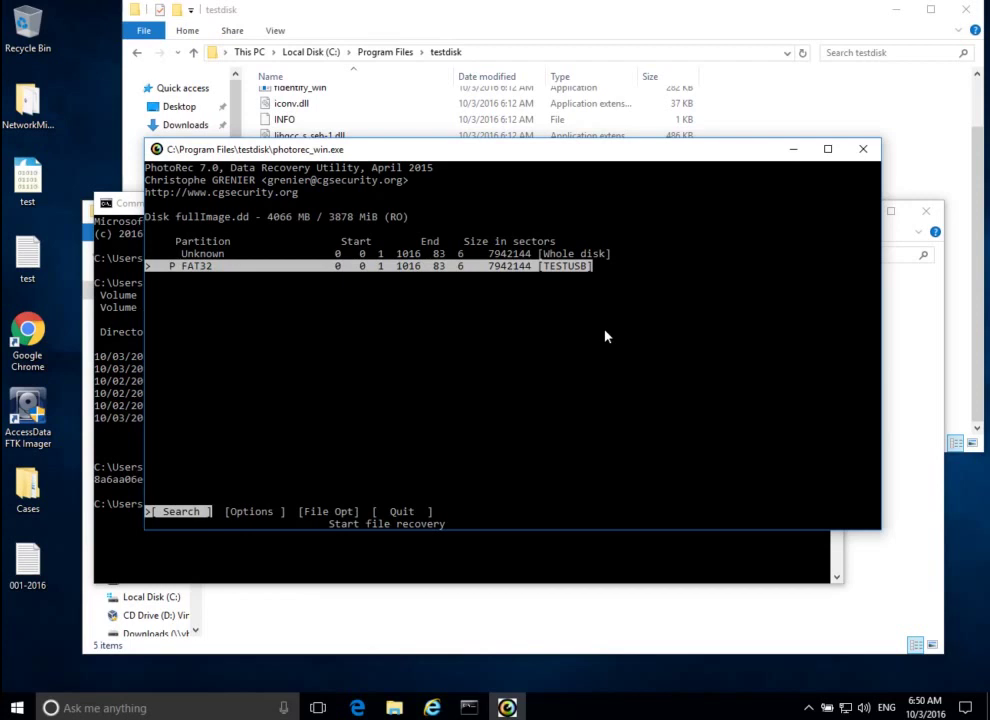
Choose the FAT32 TESTUSB partition instead of the whole disk and open its file options
{"action": "key", "text": "Up"}
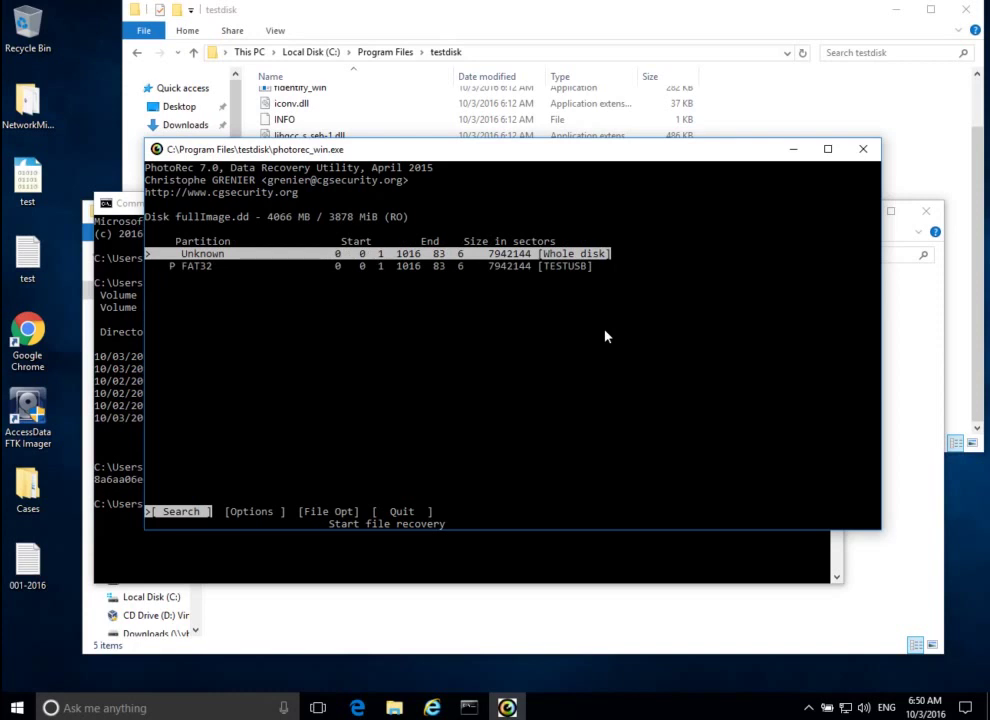
{"action": "key", "text": "Down"}
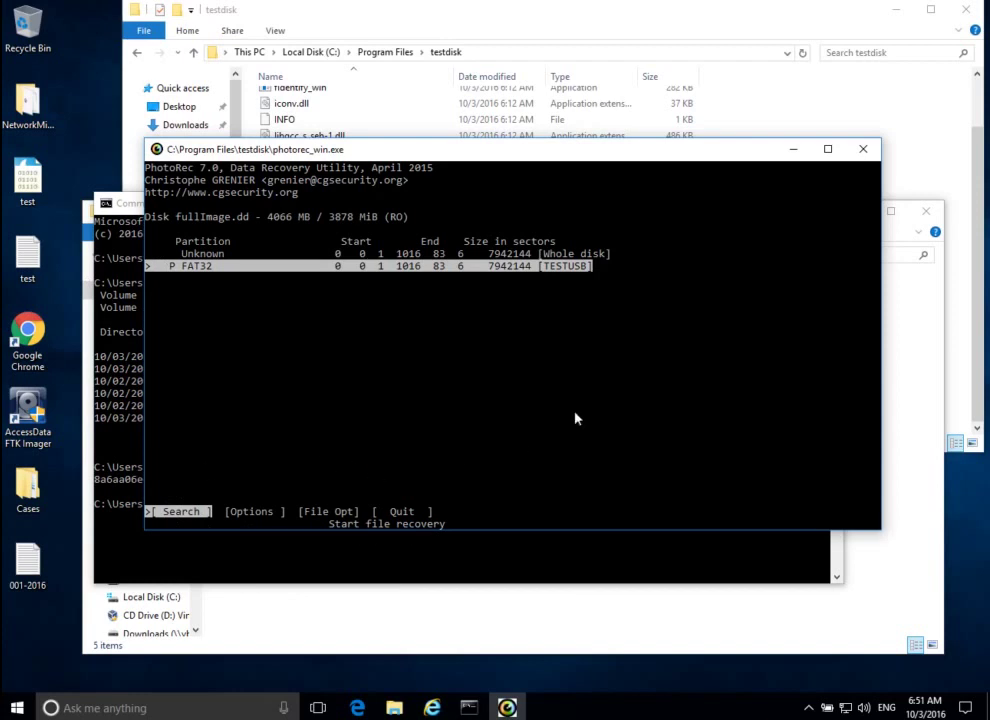
{"action": "key", "text": "Right"}
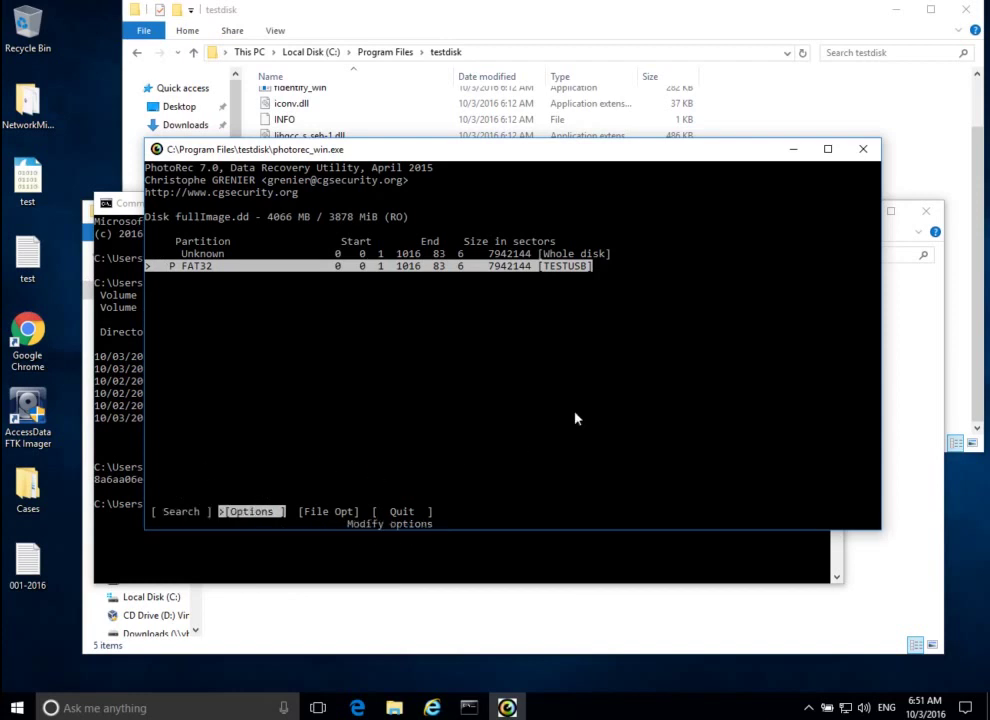
{"action": "key", "text": "Right"}
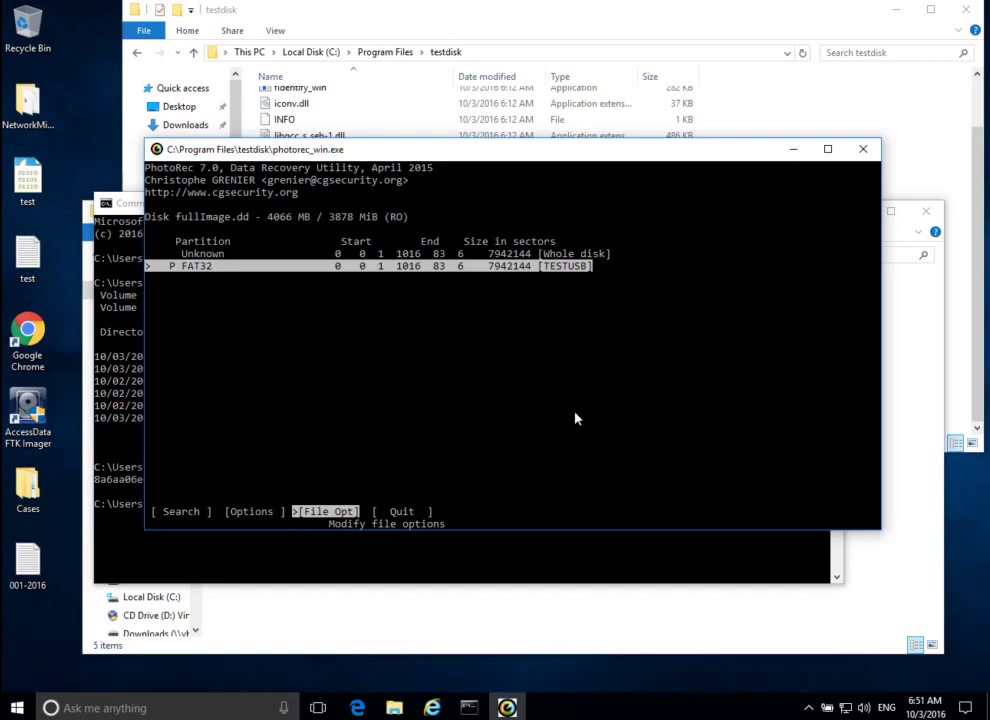
{"action": "key", "text": "Return"}
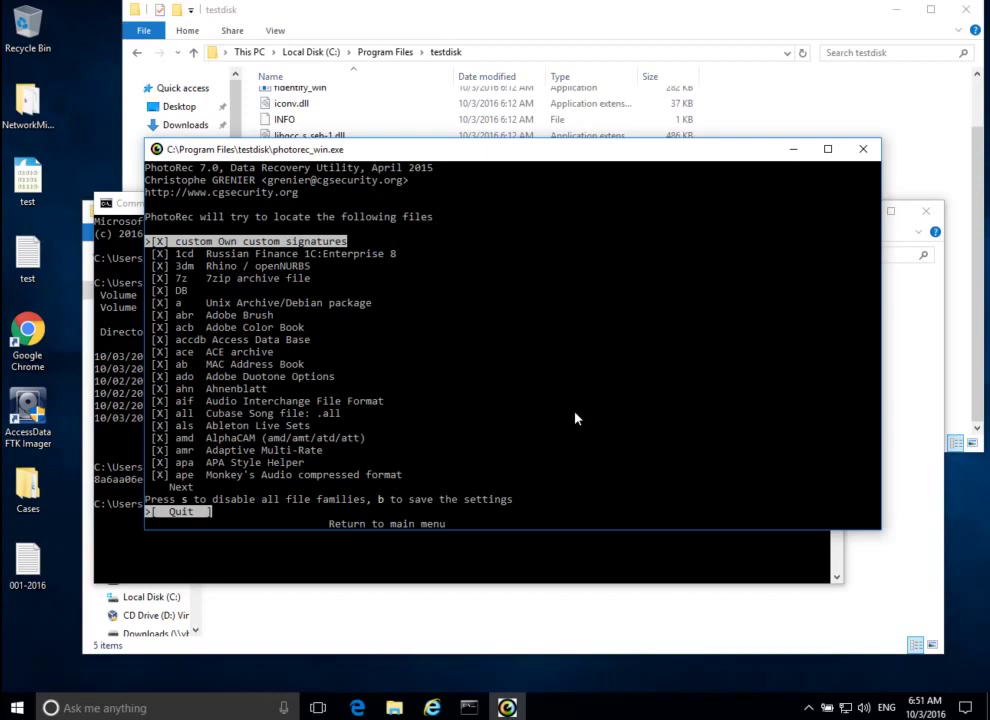
Look through the recoverable file types from custom signatures down to Java Class, and return to the first entry
{"action": "key", "text": "Down"}
{"action": "key", "text": "Down"}
{"action": "key", "text": "Down"}
{"action": "key", "text": "Down"}
{"action": "key", "text": "Down"}
{"action": "key", "text": "Down"}
{"action": "key", "text": "Down"}
{"action": "key", "text": "Down"}
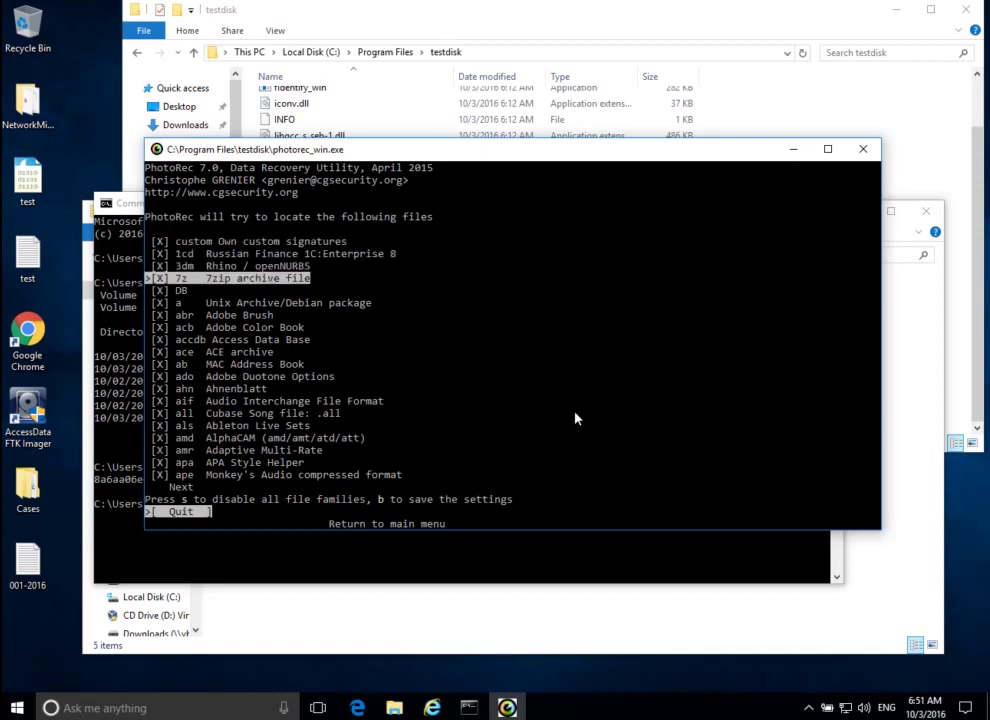
{"action": "key", "text": "Down"}
{"action": "key", "text": "Down"}
{"action": "key", "text": "Down"}
{"action": "key", "text": "Down"}
{"action": "key", "text": "Down"}
{"action": "key", "text": "Down"}
{"action": "key", "text": "Down"}
{"action": "key", "text": "Down"}
{"action": "key", "text": "Down"}
{"action": "key", "text": "Down"}
{"action": "key", "text": "Down"}
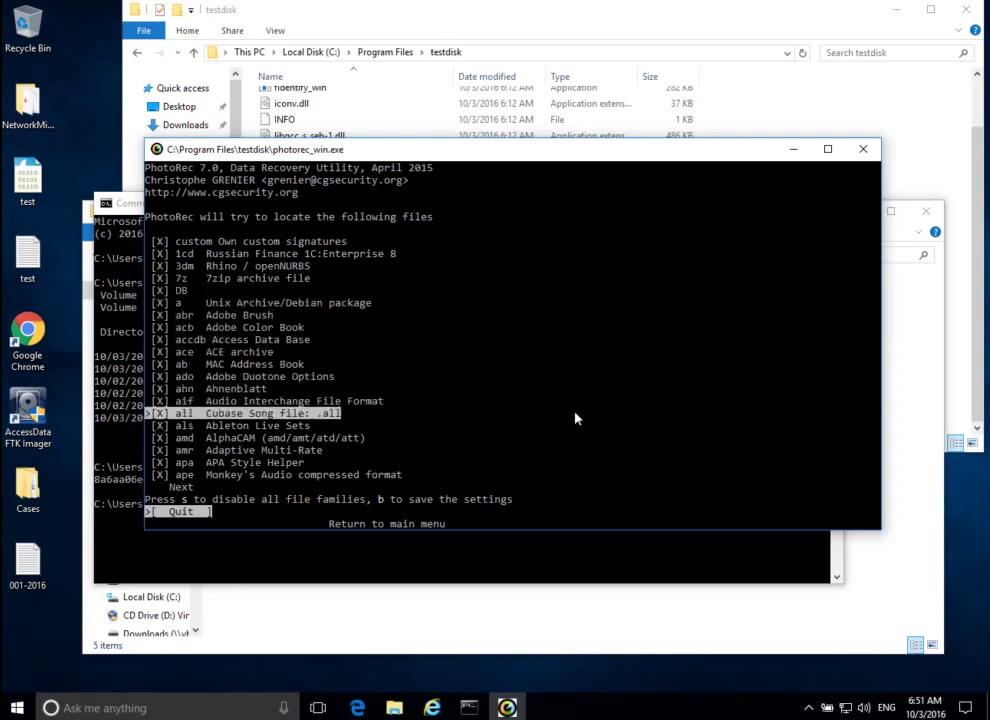
{"action": "key", "text": "Down"}
{"action": "key", "text": "Down"}
{"action": "key", "text": "Down"}
{"action": "key", "text": "Down"}
{"action": "key", "text": "Down"}
{"action": "key", "text": "Down"}
{"action": "key", "text": "Down"}
{"action": "key", "text": "Down"}
{"action": "key", "text": "Down"}
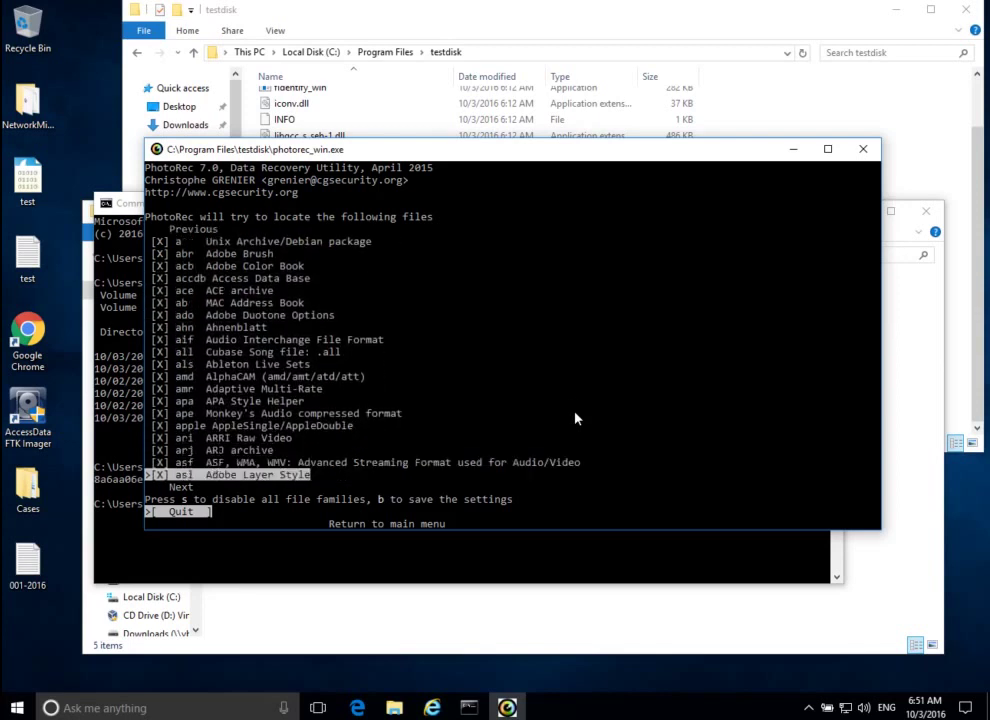
{"action": "key", "text": "Down"}
{"action": "key", "text": "Down"}
{"action": "key", "text": "Down"}
{"action": "key", "text": "Down"}
{"action": "key", "text": "Down"}
{"action": "key", "text": "Down"}
{"action": "key", "text": "Down"}
{"action": "key", "text": "Down"}
{"action": "key", "text": "Down"}
{"action": "key", "text": "Down"}
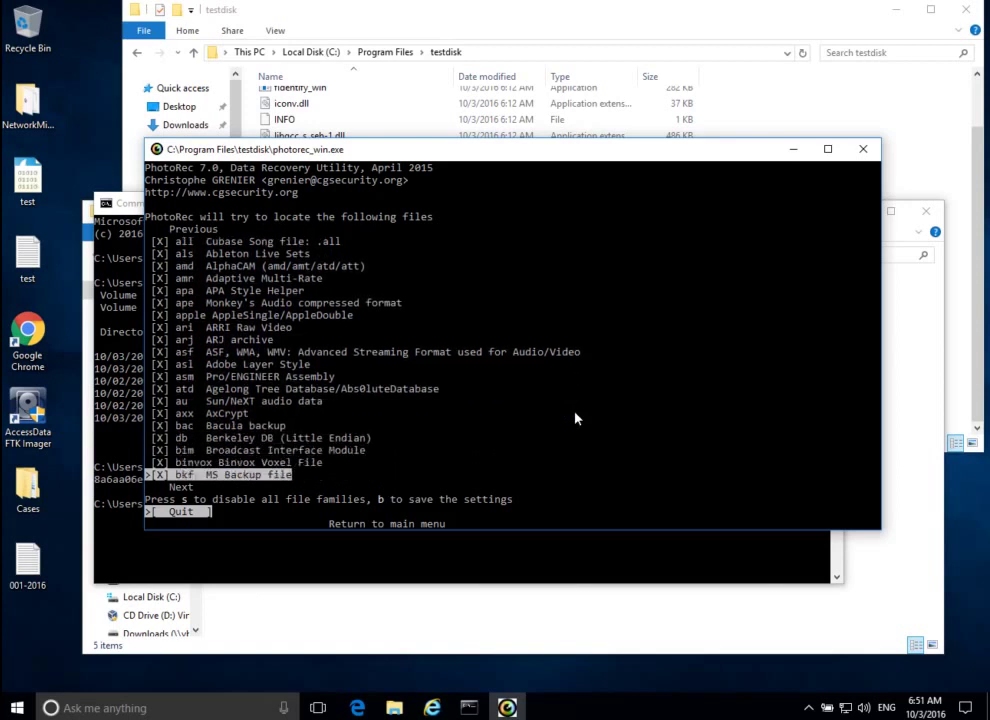
{"action": "key", "text": "Down"}
{"action": "key", "text": "Down"}
{"action": "key", "text": "Down"}
{"action": "key", "text": "Up"}
{"action": "key", "text": "Up"}
{"action": "key", "text": "Up"}
{"action": "key", "text": "Up"}
{"action": "key", "text": "Up"}
{"action": "key", "text": "Up"}
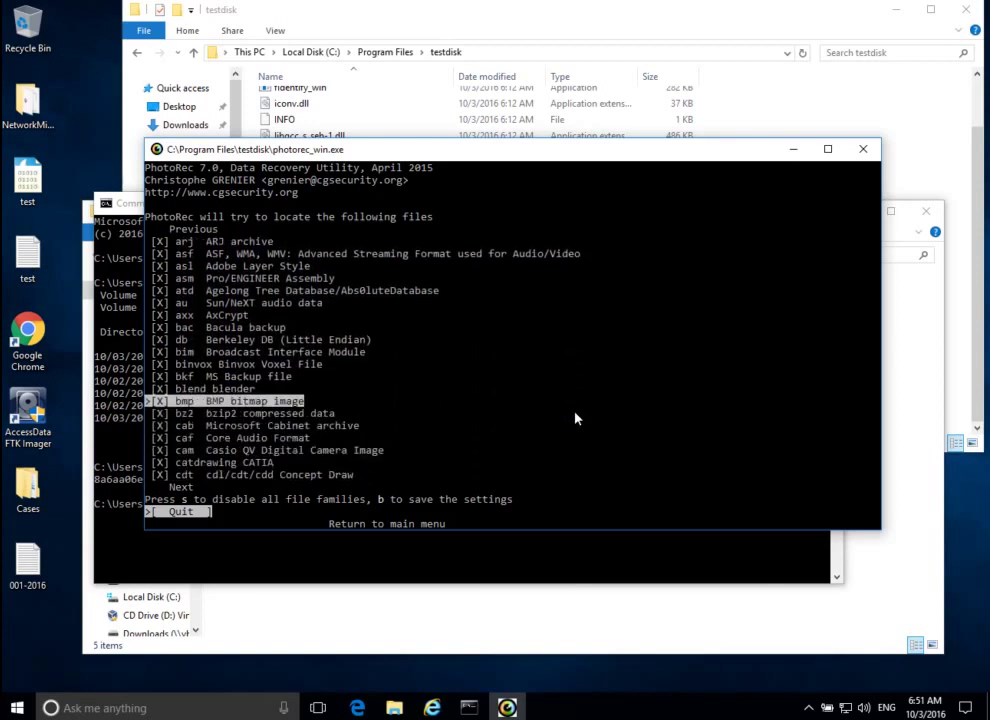
{"action": "key", "text": "Up"}
{"action": "key", "text": "Down"}
{"action": "key", "text": "Down"}
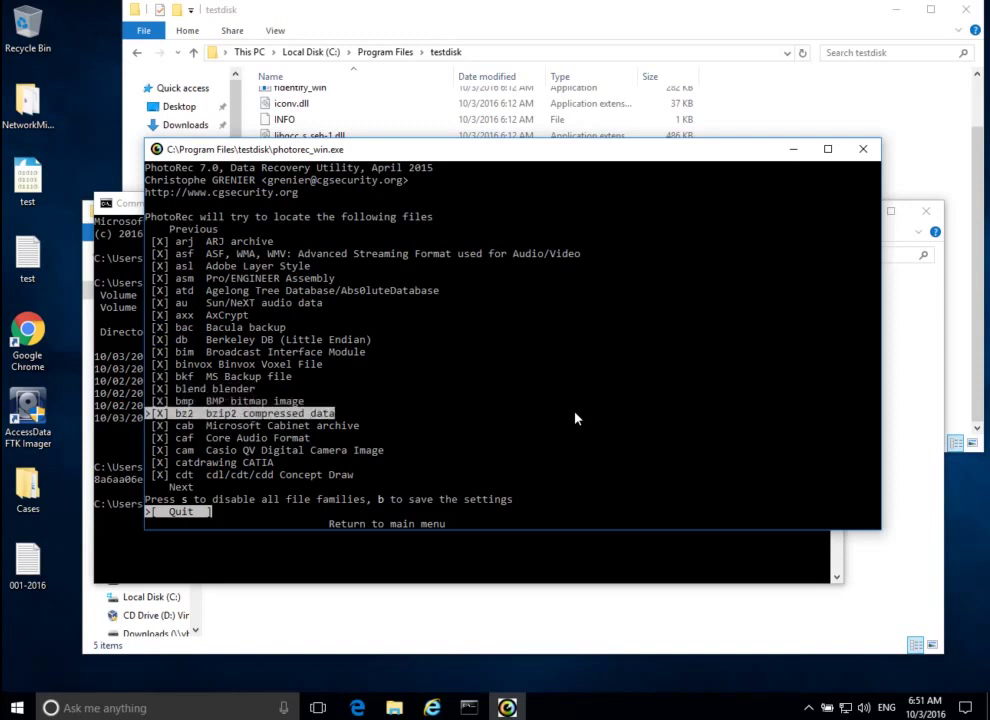
{"action": "key", "text": "Down"}
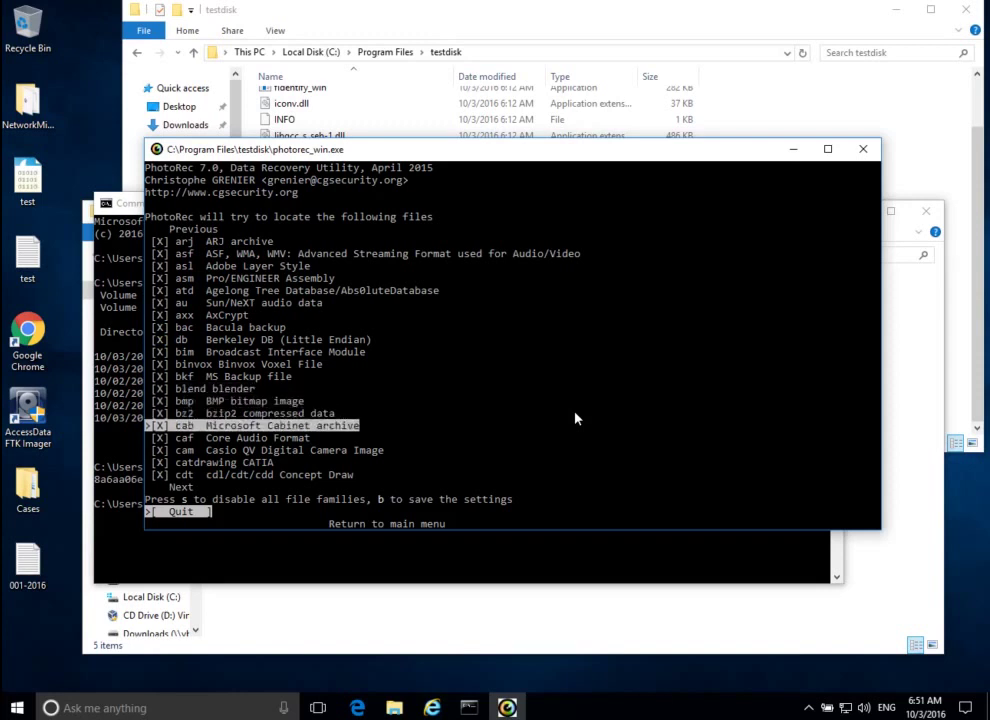
{"action": "key", "text": "Down"}
{"action": "key", "text": "Down"}
{"action": "key", "text": "Down"}
{"action": "key", "text": "Down"}
{"action": "key", "text": "Down"}
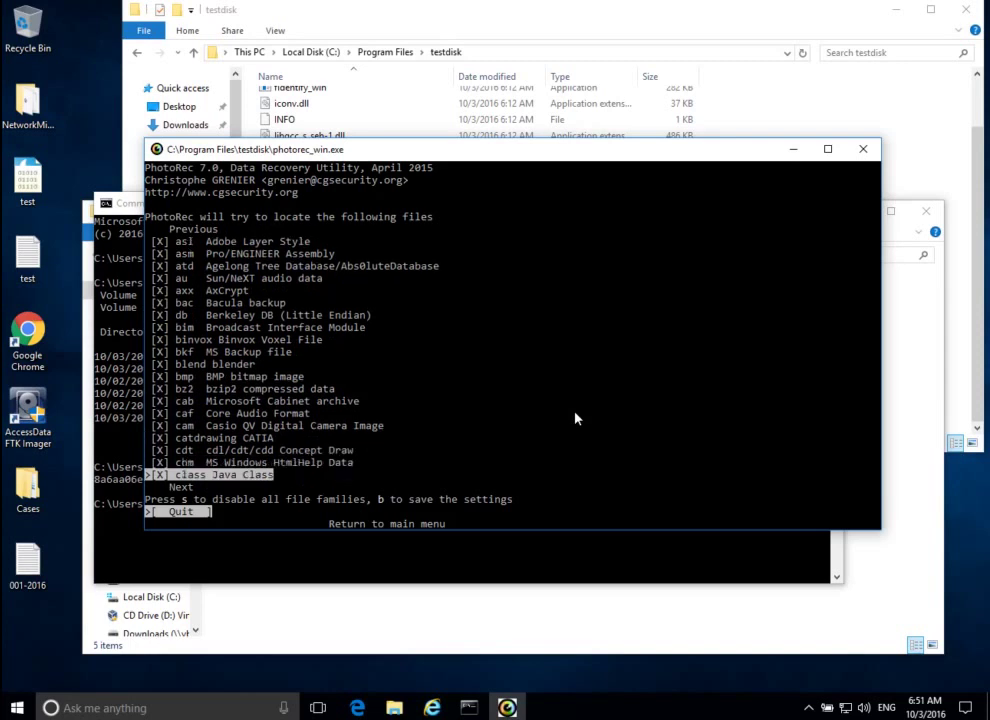
{"action": "key", "text": "Up"}
{"action": "key", "text": "Up"}
{"action": "key", "text": "Up"}
{"action": "key", "text": "Up"}
{"action": "key", "text": "Up"}
{"action": "key", "text": "Up"}
{"action": "key", "text": "Up"}
{"action": "key", "text": "Up"}
{"action": "key", "text": "Up"}
{"action": "key", "text": "Up"}
{"action": "key", "text": "Up"}
{"action": "key", "text": "Up"}
{"action": "key", "text": "Up"}
{"action": "key", "text": "Up"}
{"action": "key", "text": "Up"}
{"action": "key", "text": "Up"}
{"action": "key", "text": "Up"}
{"action": "key", "text": "Up"}
{"action": "key", "text": "Up"}
{"action": "key", "text": "Up"}
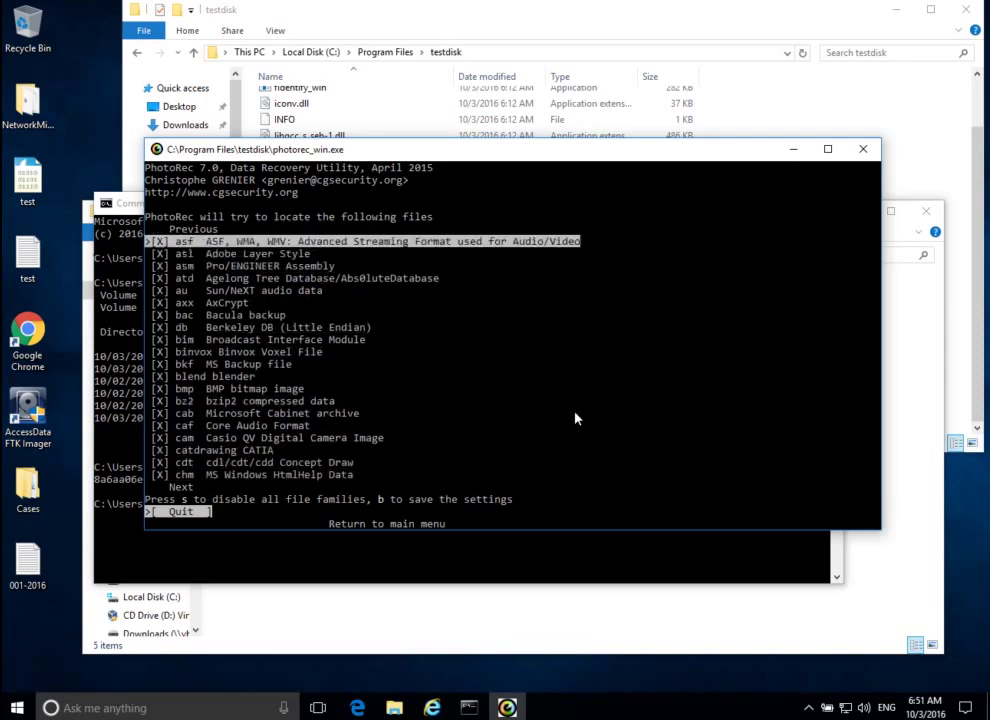
{"action": "key", "text": "Up"}
{"action": "key", "text": "Up"}
{"action": "key", "text": "Up"}
{"action": "key", "text": "Up"}
{"action": "key", "text": "Up"}
{"action": "key", "text": "Up"}
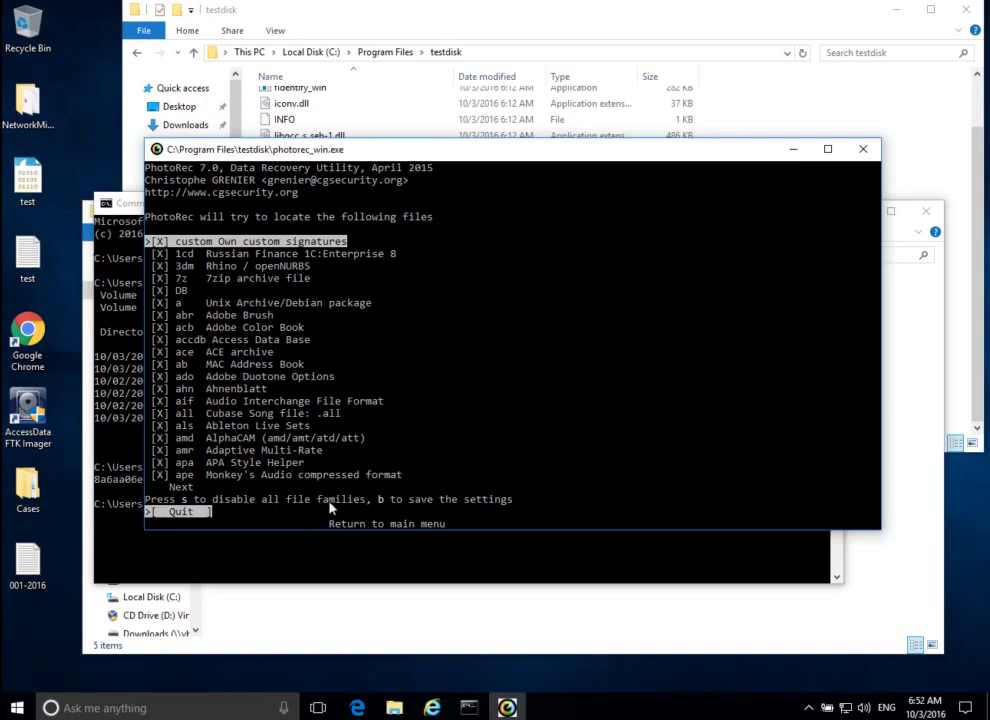
Disable all file families and enable only the jpg (JPG picture) type for recovery
{"action": "key", "text": "s"}
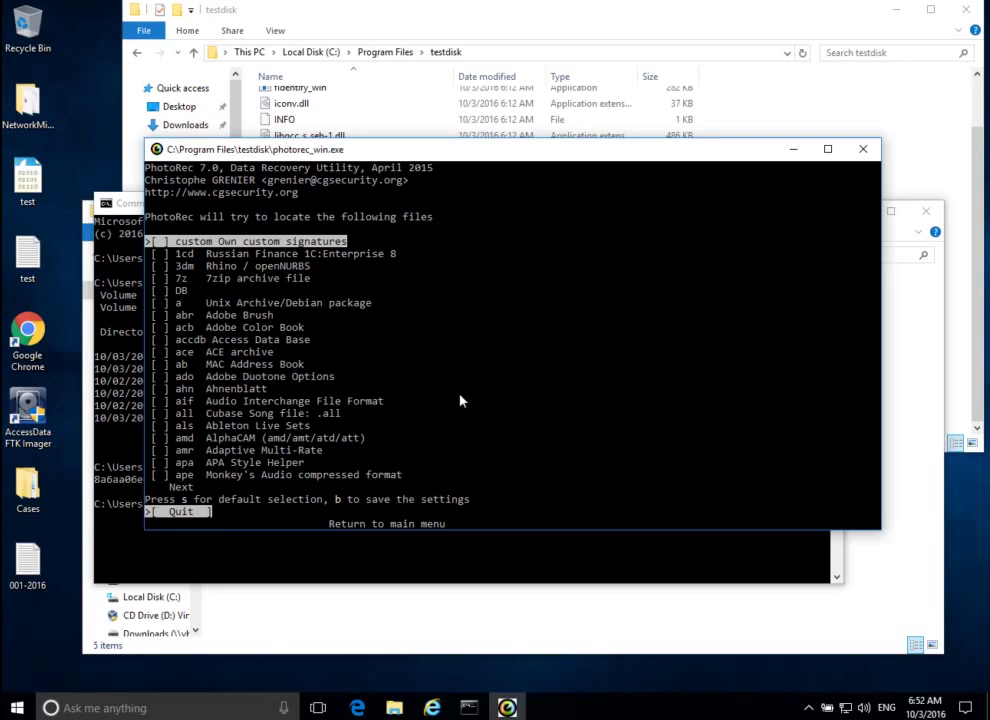
{"action": "key", "text": "Down"}
{"action": "key", "text": "Down"}
{"action": "key", "text": "Down"}
{"action": "key", "text": "Down"}
{"action": "key", "text": "Down"}
{"action": "key", "text": "Down"}
{"action": "key", "text": "Down"}
{"action": "key", "text": "Down"}
{"action": "key", "text": "Down"}
{"action": "key", "text": "Down"}
{"action": "key", "text": "Down"}
{"action": "key", "text": "Down"}
{"action": "key", "text": "Down"}
{"action": "key", "text": "Down"}
{"action": "key", "text": "Down"}
{"action": "key", "text": "Down"}
{"action": "key", "text": "Down"}
{"action": "key", "text": "Down"}
{"action": "key", "text": "Down"}
{"action": "key", "text": "Down"}
{"action": "key", "text": "Down"}
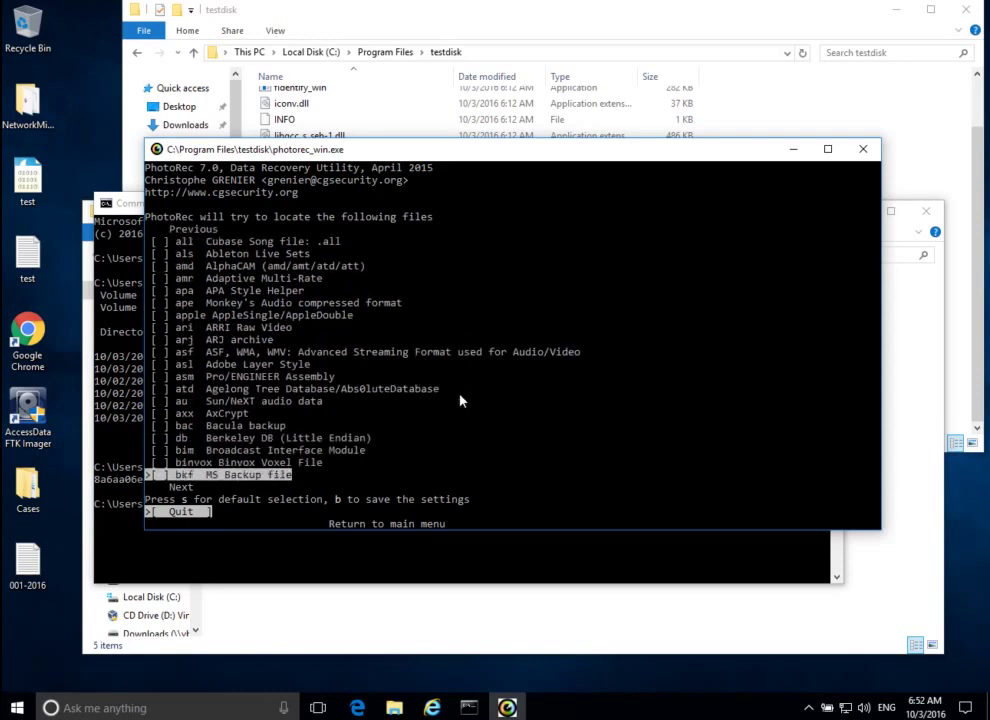
{"action": "key", "text": "Down"}
{"action": "key", "text": "Down"}
{"action": "key", "text": "Down"}
{"action": "key", "text": "Down"}
{"action": "key", "text": "Down"}
{"action": "key", "text": "Down"}
{"action": "key", "text": "Down"}
{"action": "key", "text": "Down"}
{"action": "key", "text": "Down"}
{"action": "key", "text": "Down"}
{"action": "key", "text": "Down"}
{"action": "key", "text": "Down"}
{"action": "key", "text": "Down"}
{"action": "key", "text": "Down"}
{"action": "key", "text": "Down"}
{"action": "key", "text": "Down"}
{"action": "key", "text": "Down"}
{"action": "key", "text": "Down"}
{"action": "key", "text": "Down"}
{"action": "key", "text": "Down"}
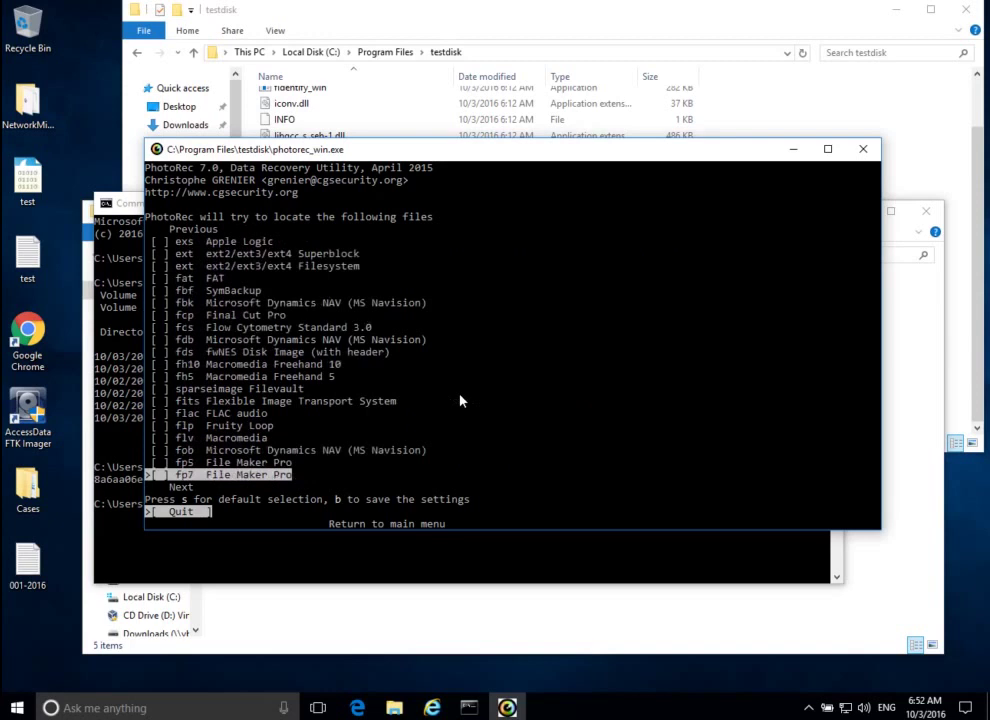
{"action": "key", "text": "Down"}
{"action": "key", "text": "Down"}
{"action": "key", "text": "Down"}
{"action": "key", "text": "Down"}
{"action": "key", "text": "Down"}
{"action": "key", "text": "Down"}
{"action": "key", "text": "Down"}
{"action": "key", "text": "Down"}
{"action": "key", "text": "Down"}
{"action": "key", "text": "Down"}
{"action": "key", "text": "Down"}
{"action": "key", "text": "Down"}
{"action": "key", "text": "Down"}
{"action": "key", "text": "Down"}
{"action": "key", "text": "Down"}
{"action": "key", "text": "Down"}
{"action": "key", "text": "Down"}
{"action": "key", "text": "Down"}
{"action": "key", "text": "Down"}
{"action": "key", "text": "Down"}
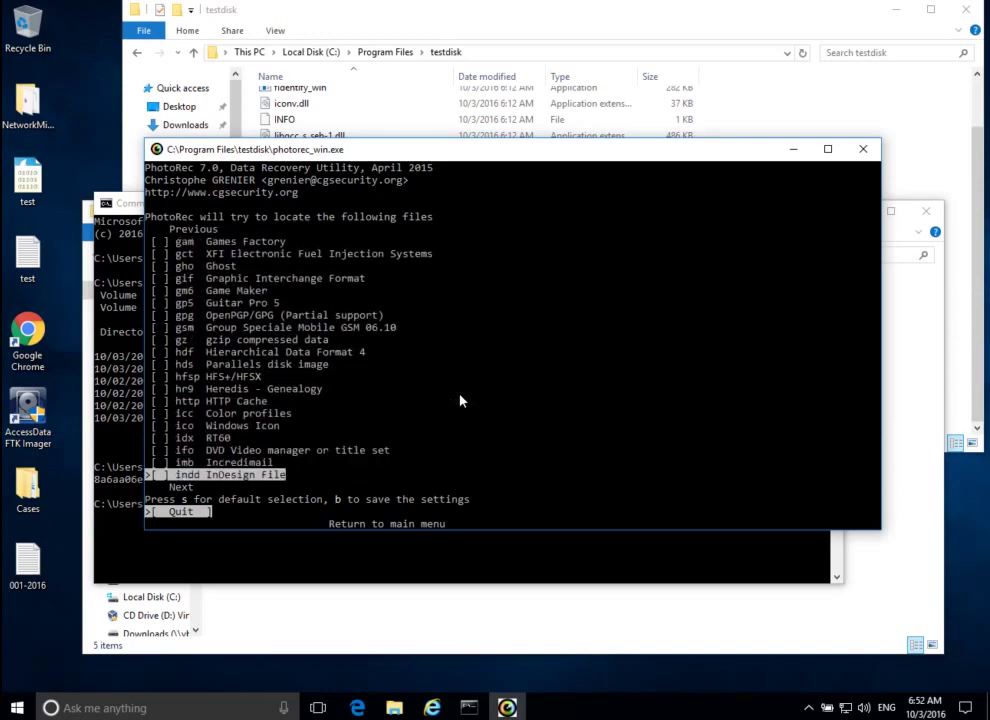
{"action": "key", "text": "Up"}
{"action": "key", "text": "Up"}
{"action": "key", "text": "Up"}
{"action": "key", "text": "Up"}
{"action": "key", "text": "Up"}
{"action": "key", "text": "Up"}
{"action": "key", "text": "Up"}
{"action": "key", "text": "Up"}
{"action": "key", "text": "Up"}
{"action": "key", "text": "Up"}
{"action": "key", "text": "Up"}
{"action": "key", "text": "Up"}
{"action": "key", "text": "Up"}
{"action": "key", "text": "Up"}
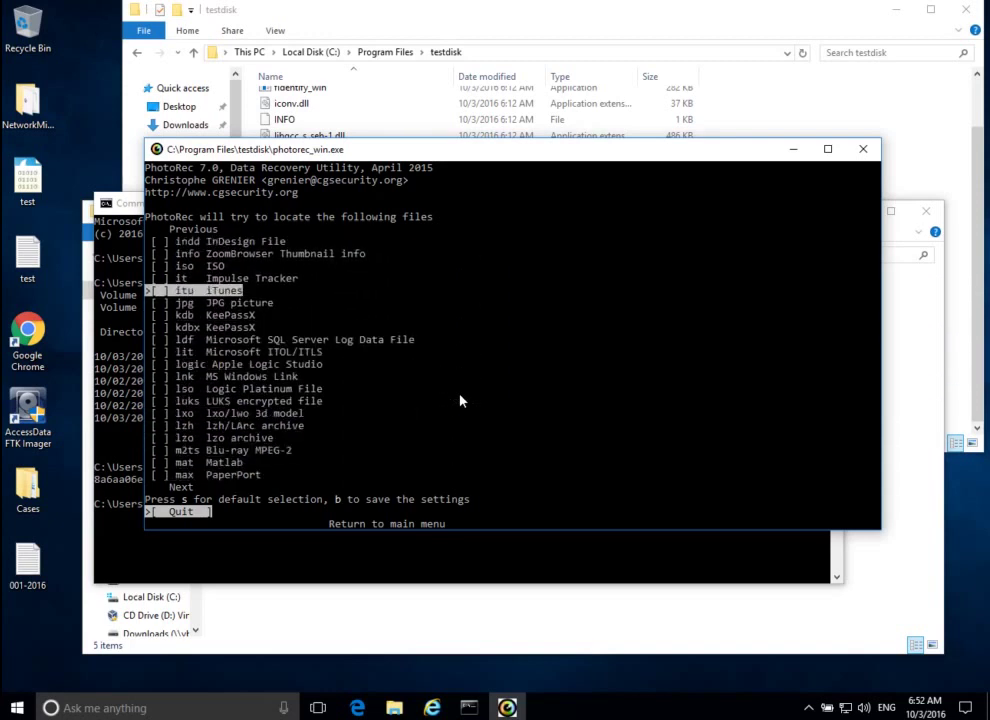
{"action": "key", "text": "Down"}
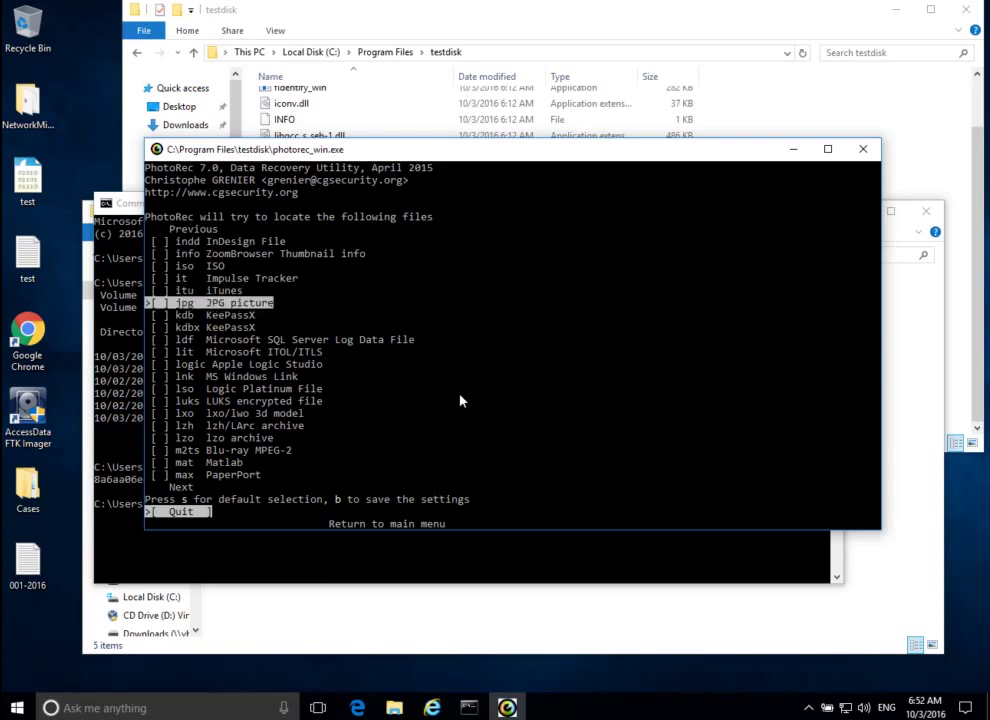
{"action": "key", "text": "space"}
Save the file type settings and return to the partition list
{"action": "key", "text": "b"}
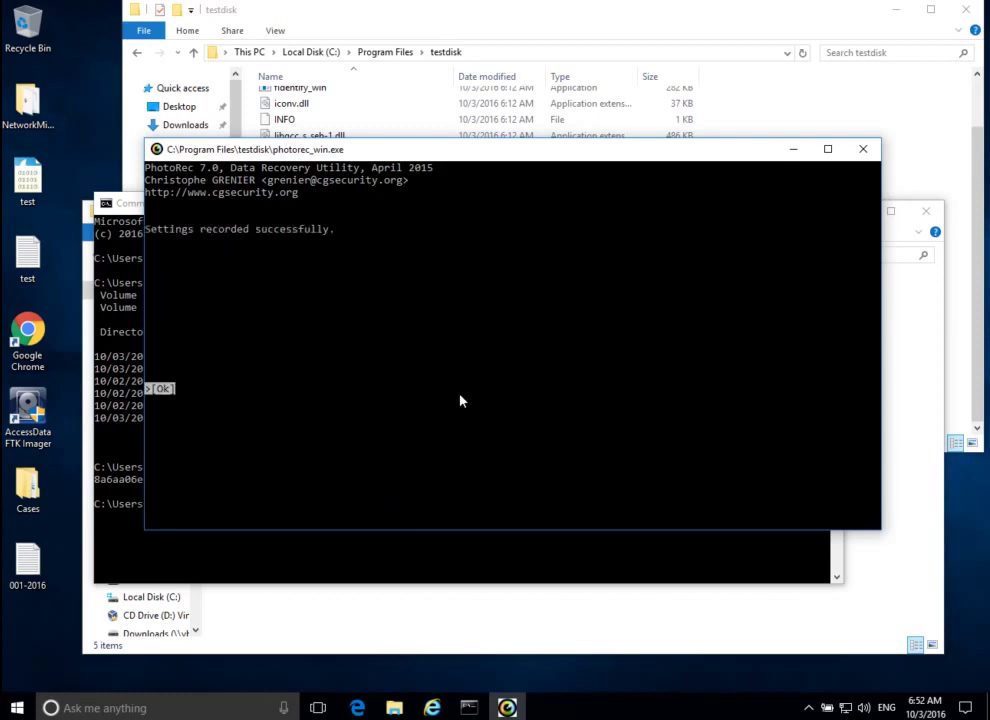
{"action": "key", "text": "Return"}
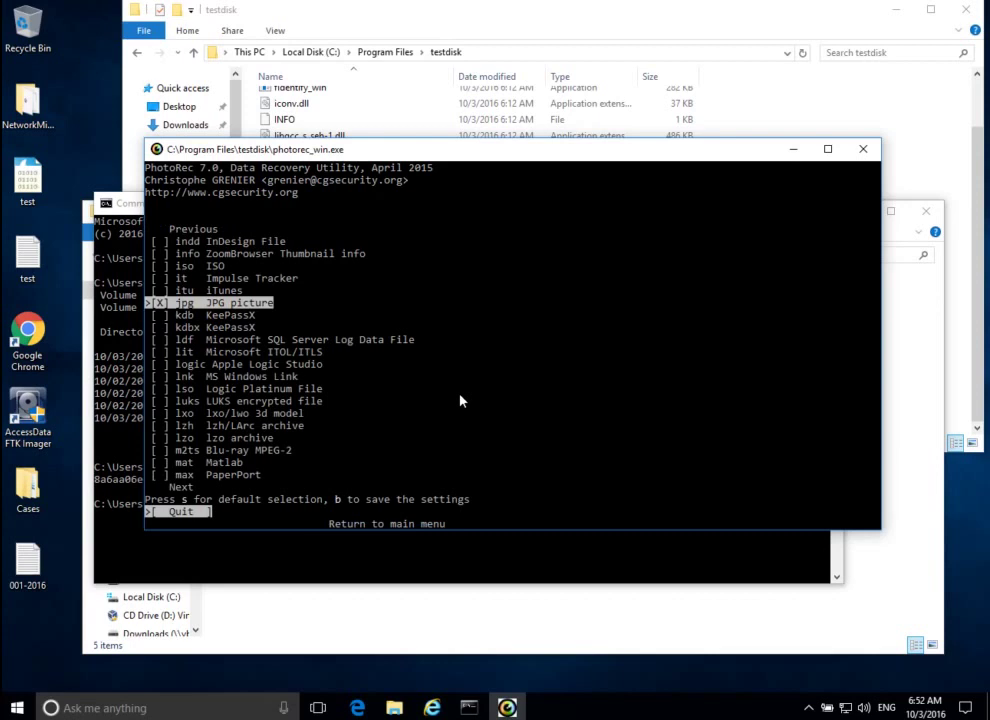
{"action": "key", "text": "Return"}
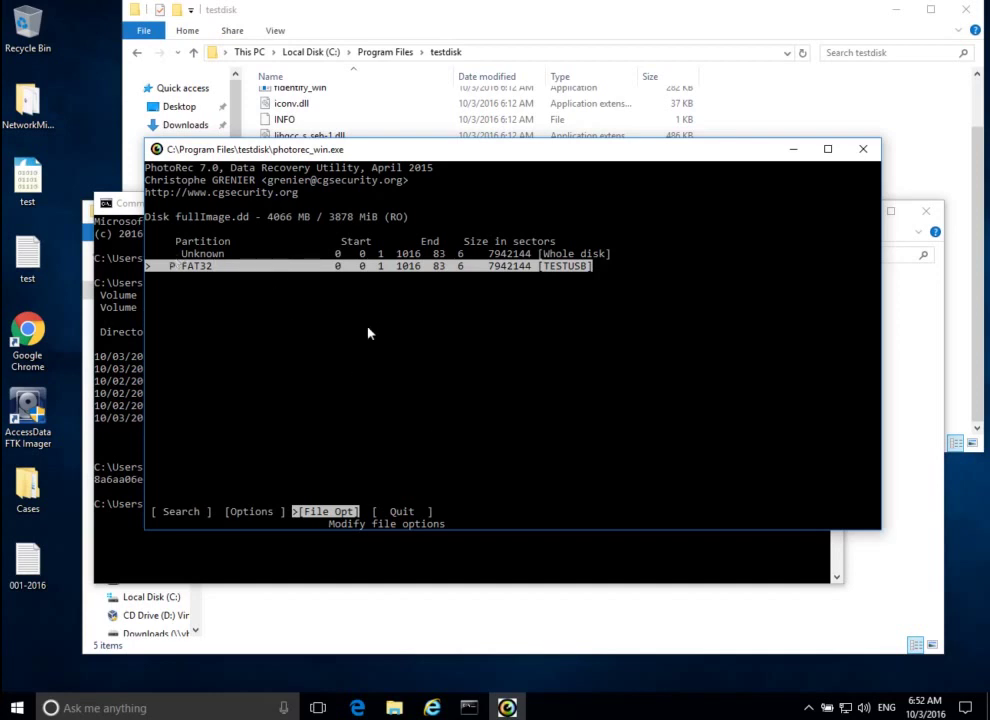
Start the file recovery search on the TESTUSB partition with the filesystem type Other (FAT/NTFS/HFS+/ReiserFS)
{"action": "key", "text": "Left"}
{"action": "key", "text": "Left"}
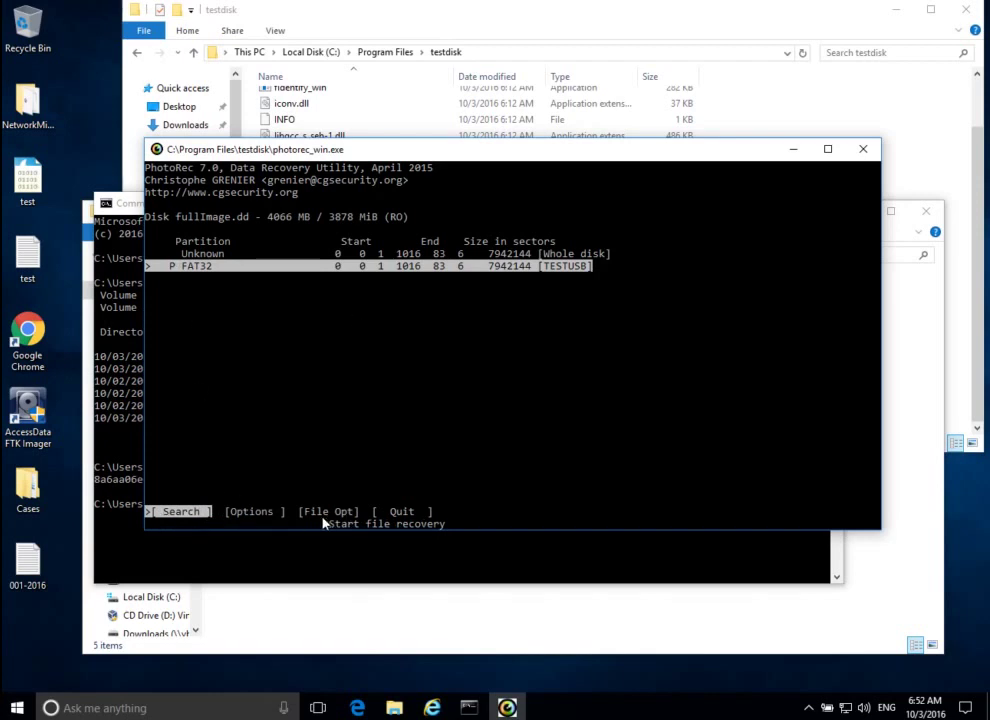
{"action": "key", "text": "Return"}
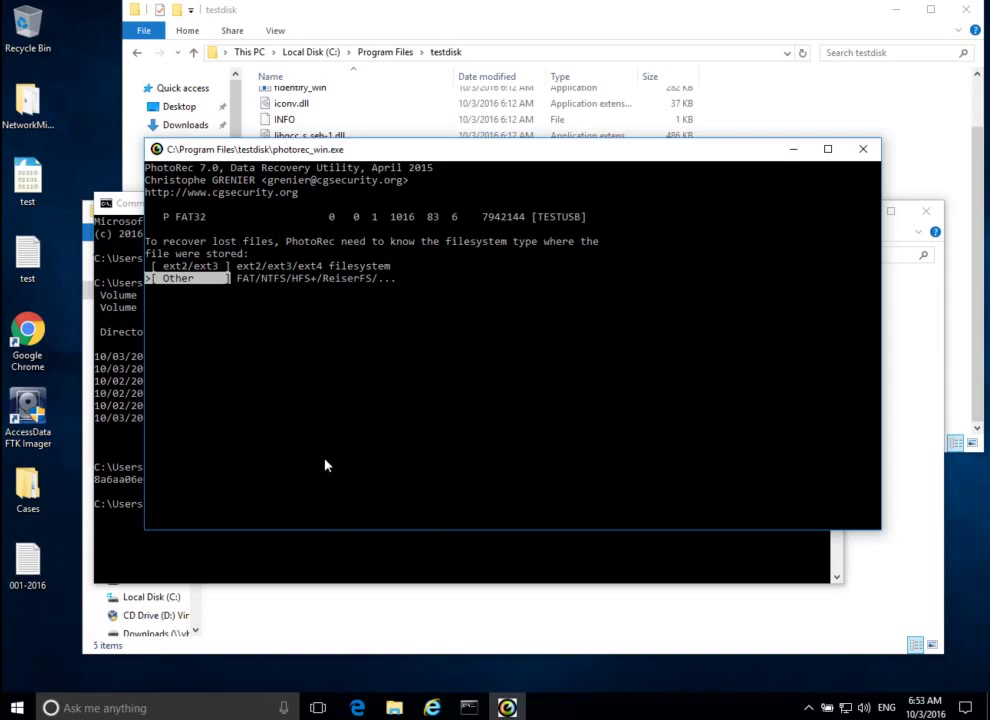
{"action": "key", "text": "Up"}
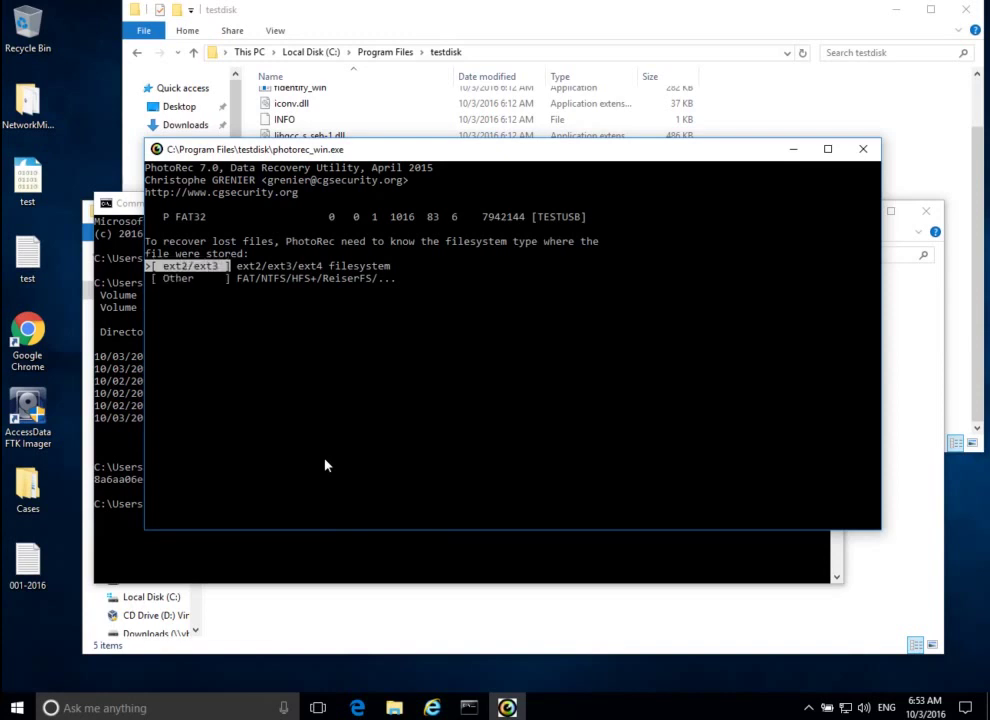
{"action": "key", "text": "Down"}
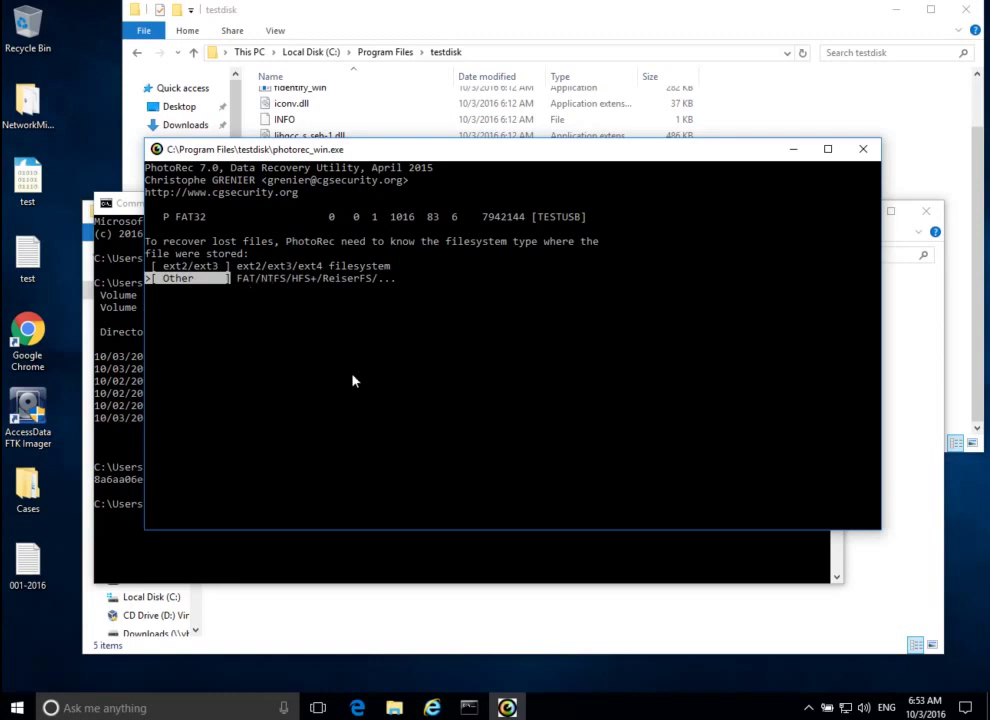
{"action": "key", "text": "Return"}
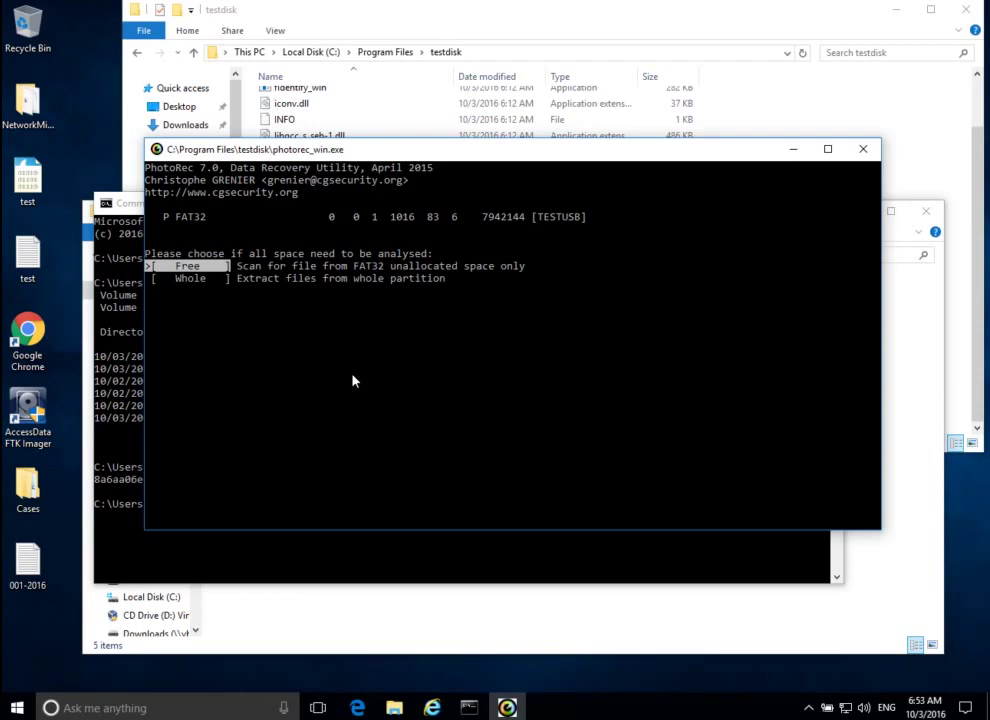
Choose to extract files from the whole partition instead of only the unallocated space
{"action": "key", "text": "Down"}
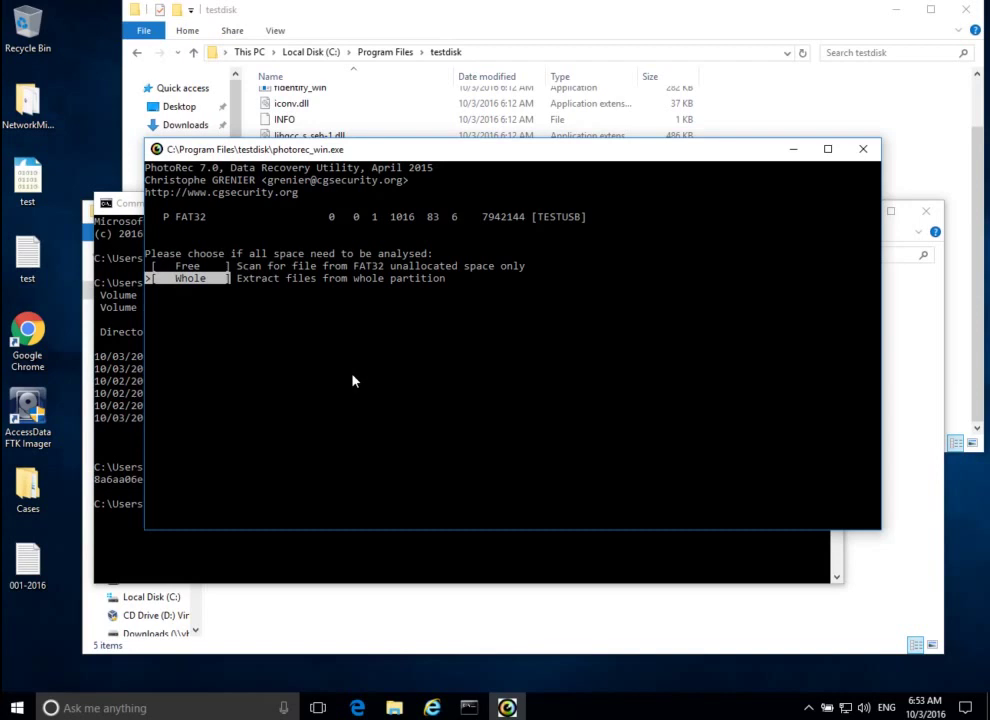
{"action": "key", "text": "Up"}
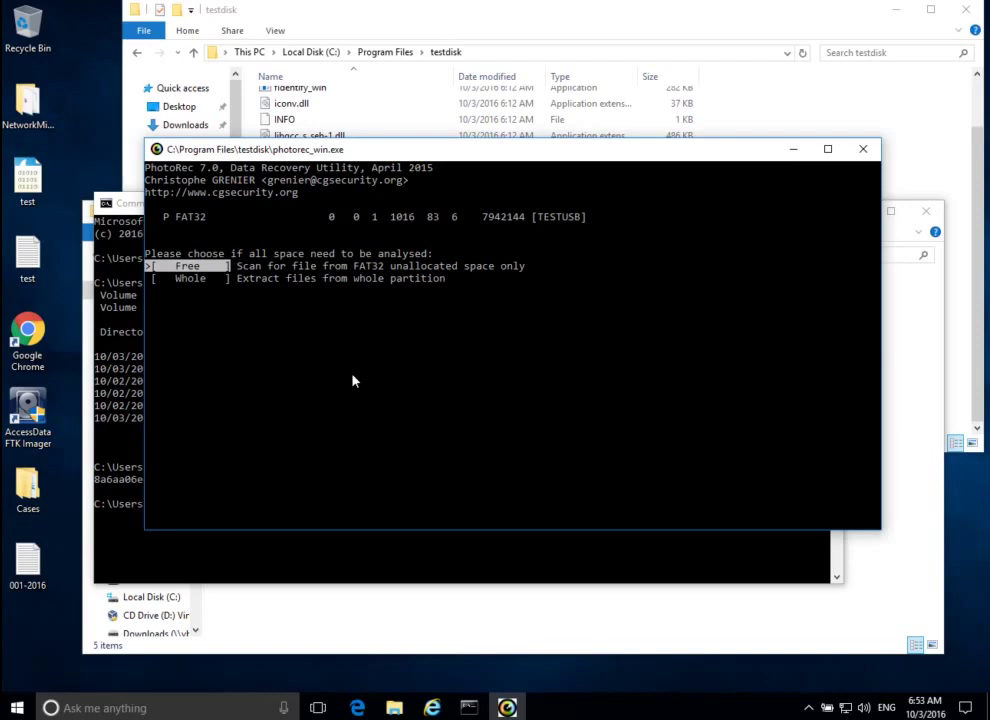
{"action": "key", "text": "Down"}
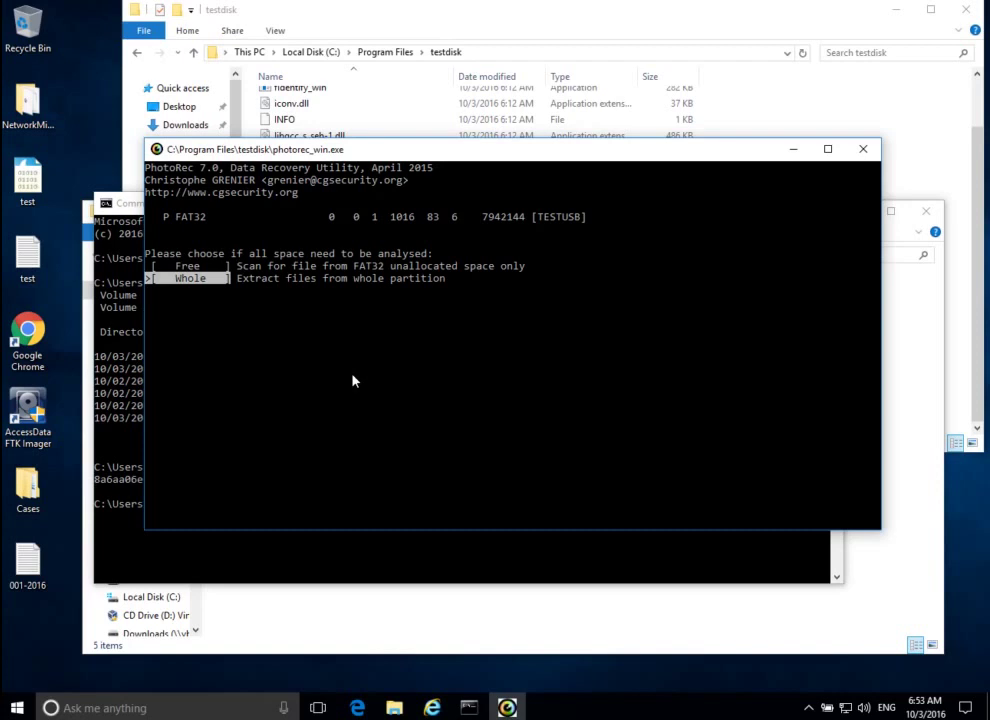
{"action": "key", "text": "Return"}
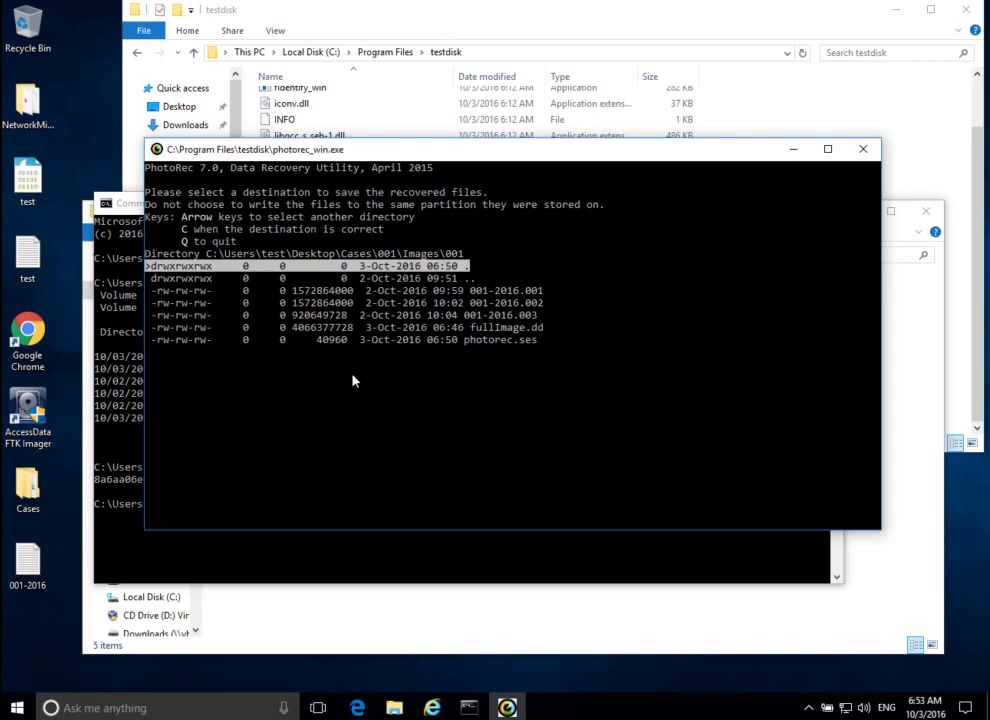
Move the destination browser up two levels from Images\001 to the Cases\001 directory
{"action": "key", "text": "Down"}
{"action": "key", "text": "Down"}
{"action": "key", "text": "Down"}
{"action": "key", "text": "Down"}
{"action": "key", "text": "Down"}
{"action": "key", "text": "Down"}
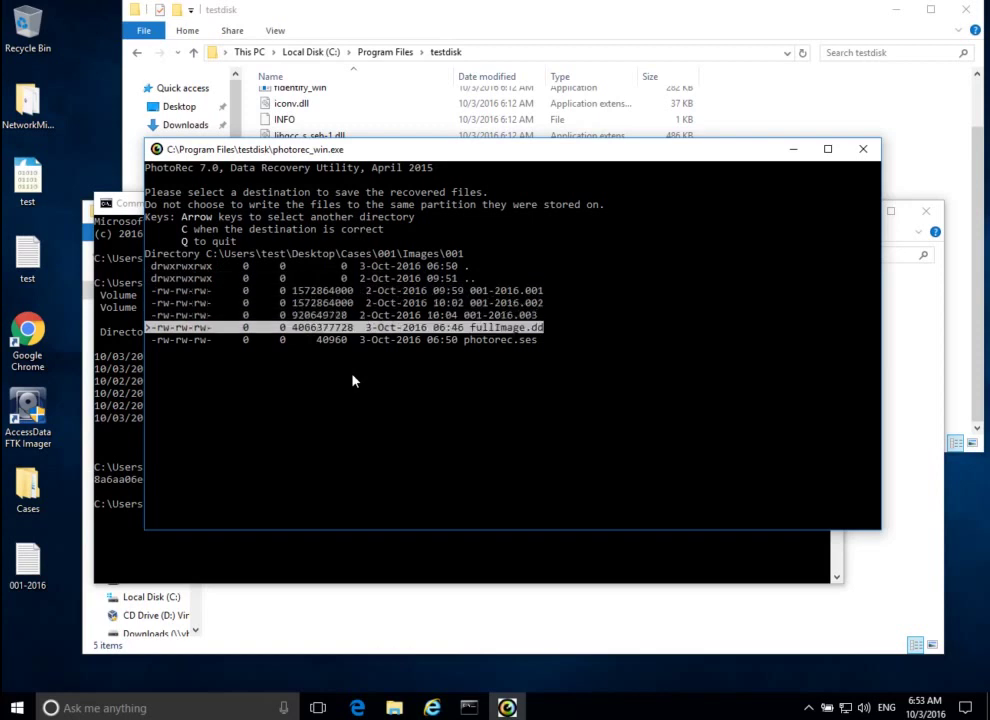
{"action": "key", "text": "Up"}
{"action": "key", "text": "Up"}
{"action": "key", "text": "Up"}
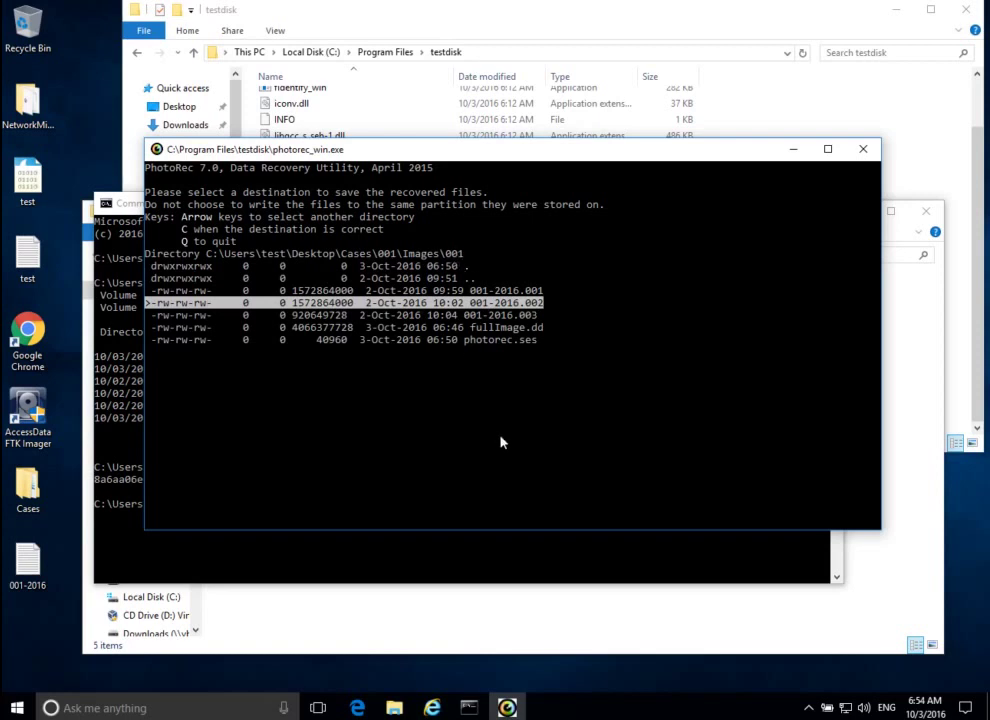
{"action": "key", "text": "Up"}
{"action": "key", "text": "Up"}
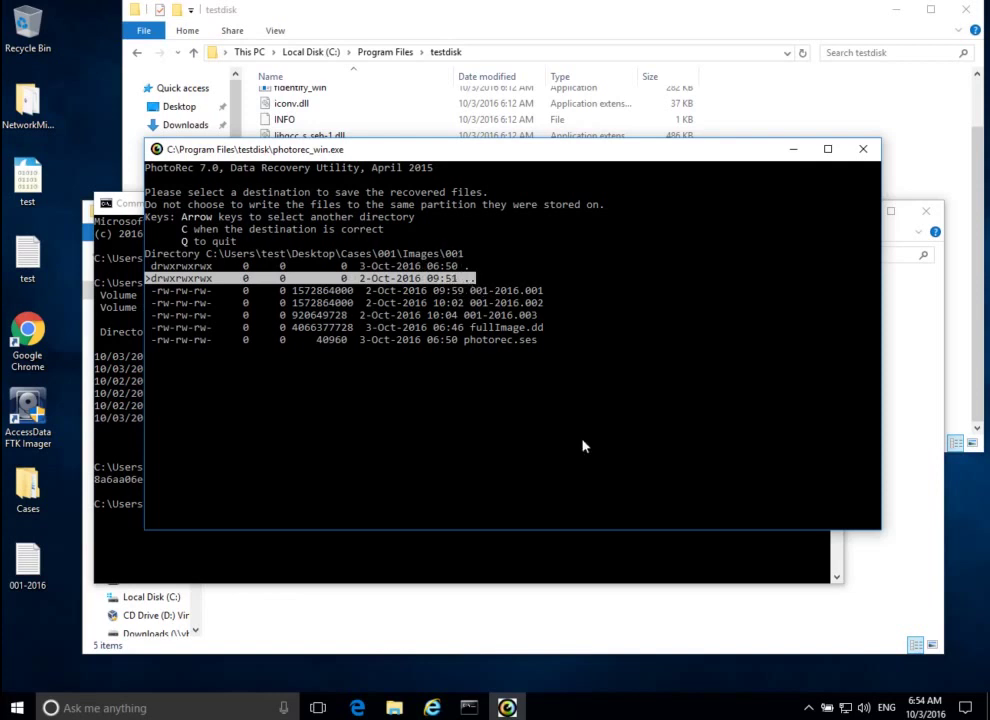
{"action": "key", "text": "Right"}
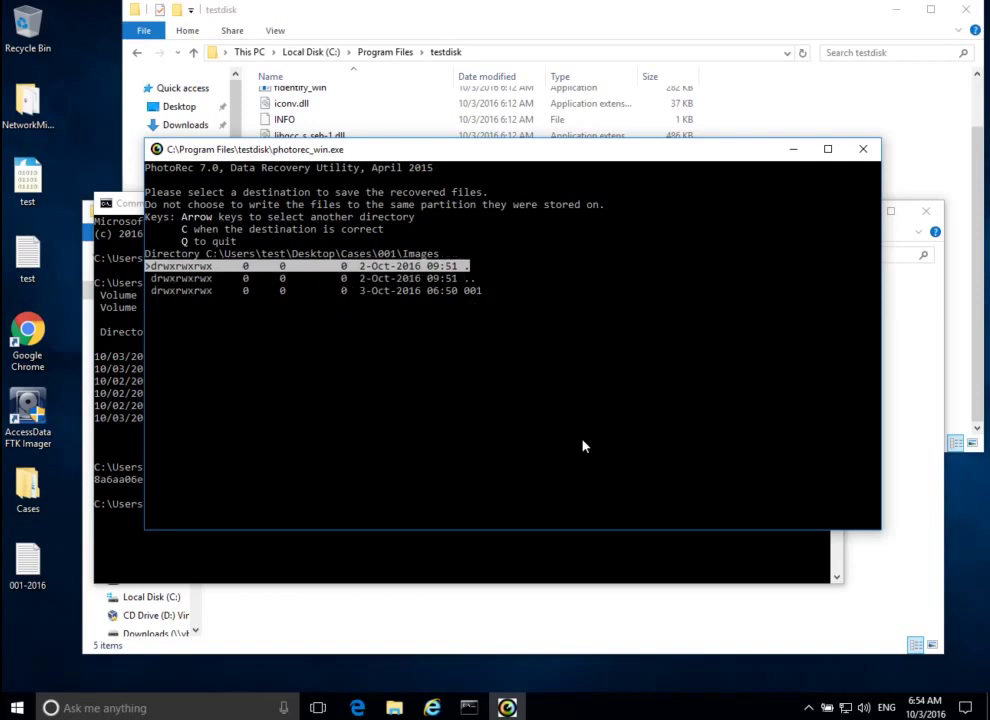
{"action": "key", "text": "Down"}
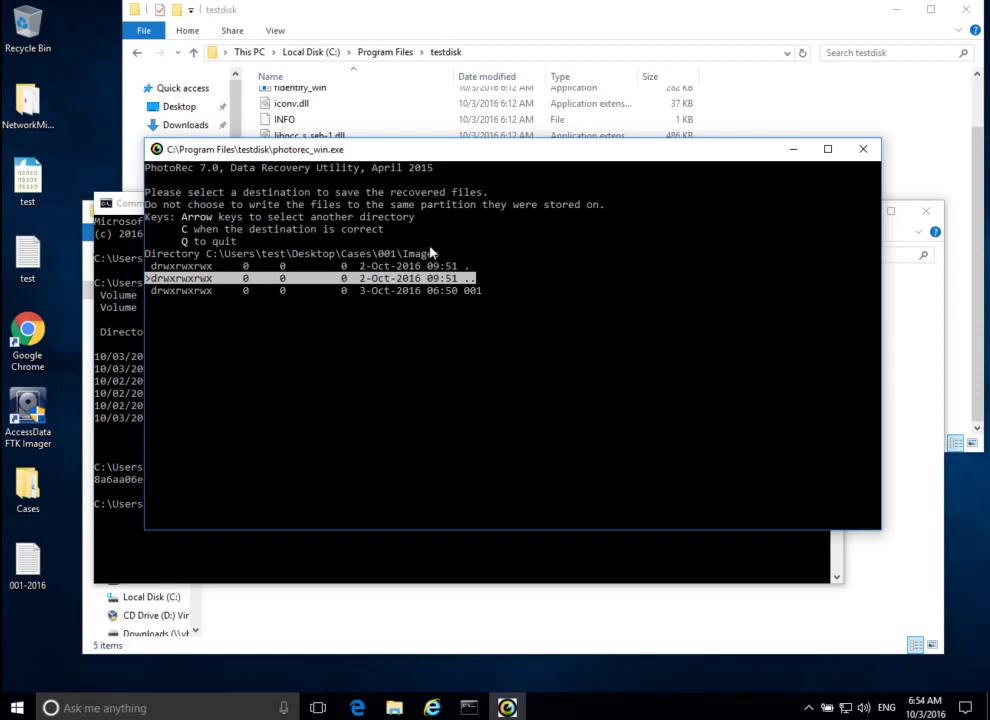
{"action": "key", "text": "Right"}
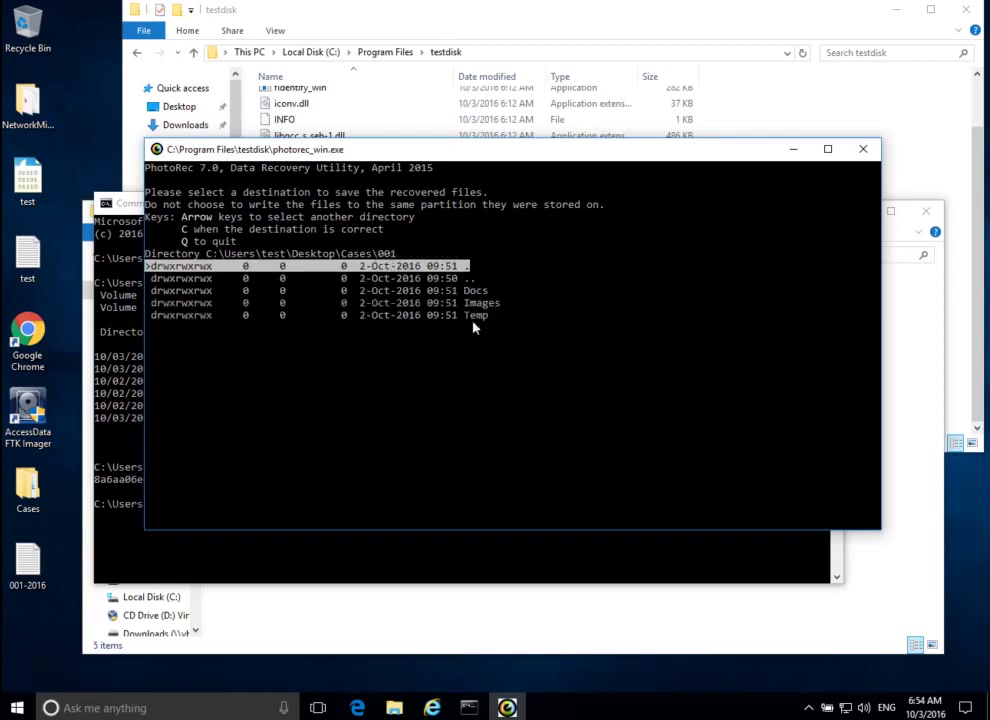
Enter the Temp folder inside Cases\001 as the destination for the recovered files
{"action": "key", "text": "Down"}
{"action": "key", "text": "Down"}
{"action": "key", "text": "Down"}
{"action": "key", "text": "Down"}
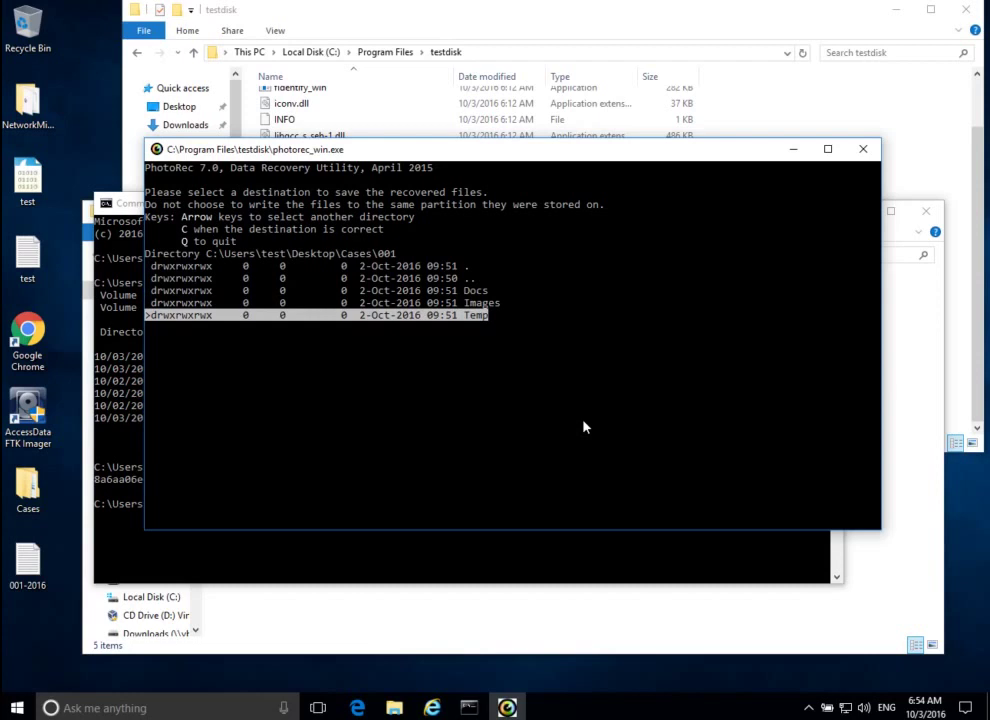
{"action": "key", "text": "Return"}
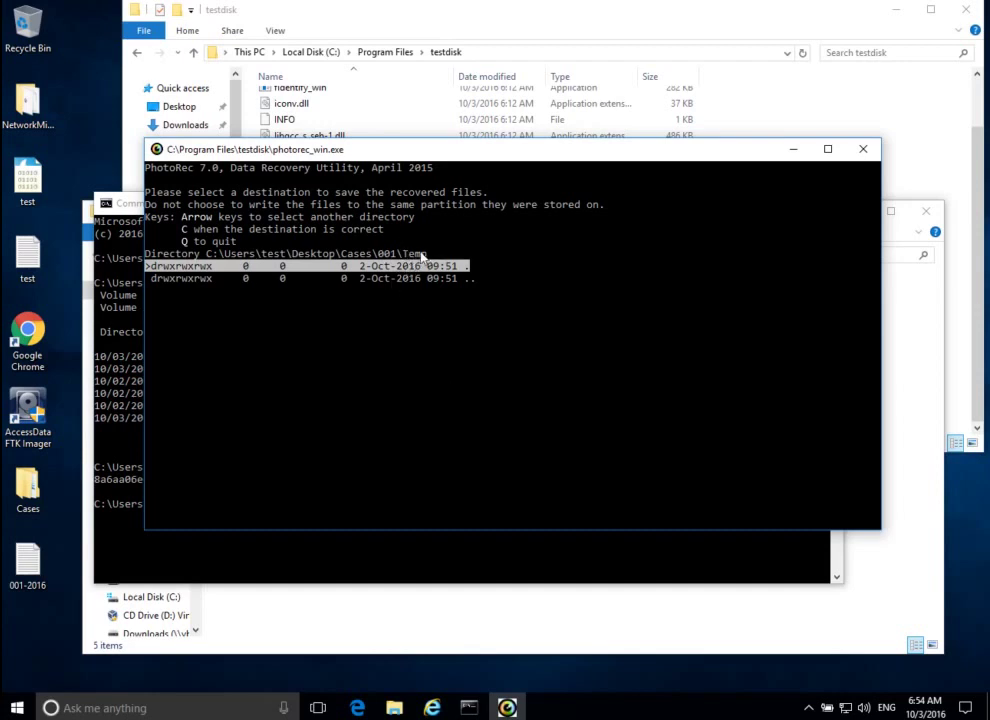
Switch to File Explorer and open the Cases\001\Temp folder to check its contents
{"action": "left_click", "coordinate": [486, 602]}
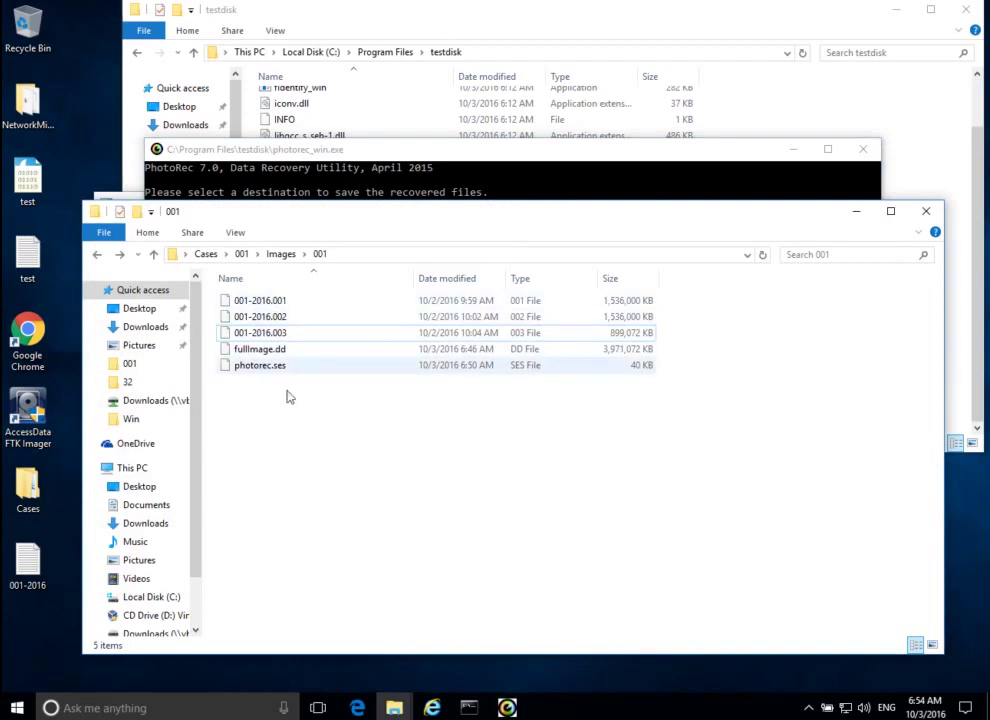
{"action": "left_click", "coordinate": [153, 256]}
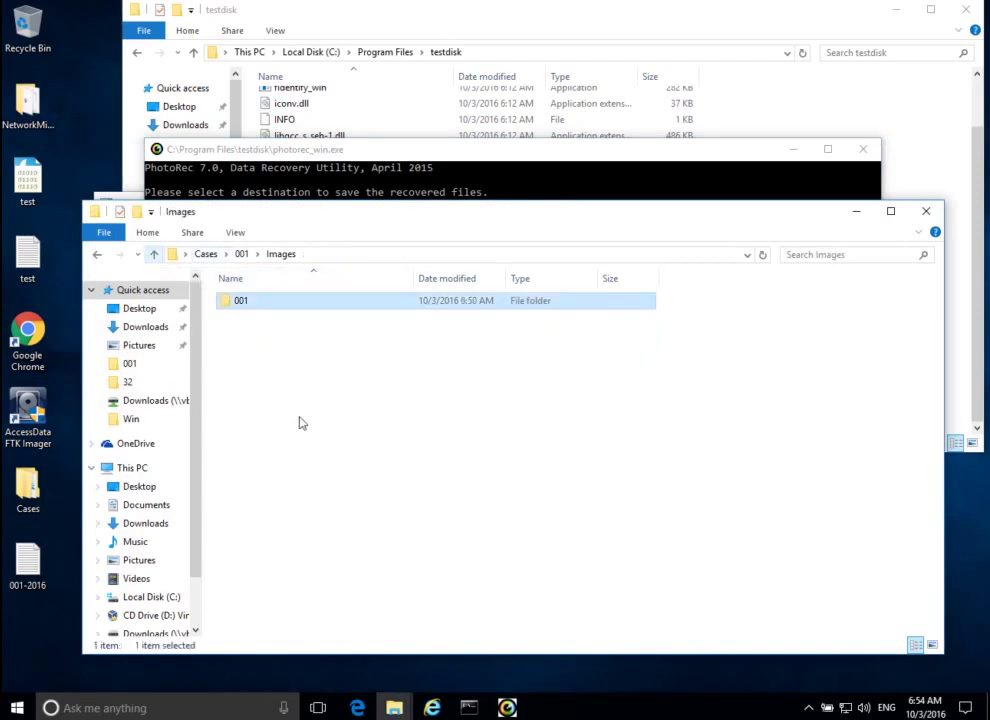
{"action": "key", "text": "alt+Up"}
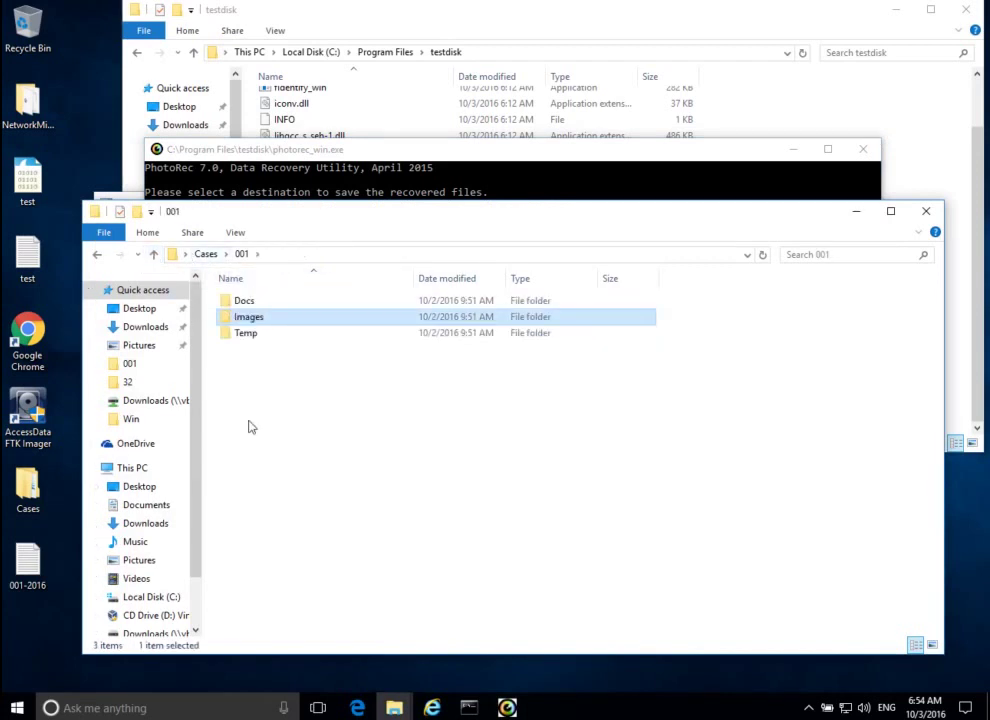
{"action": "left_click", "coordinate": [252, 336]}
{"action": "double_click", "coordinate": [256, 341]}
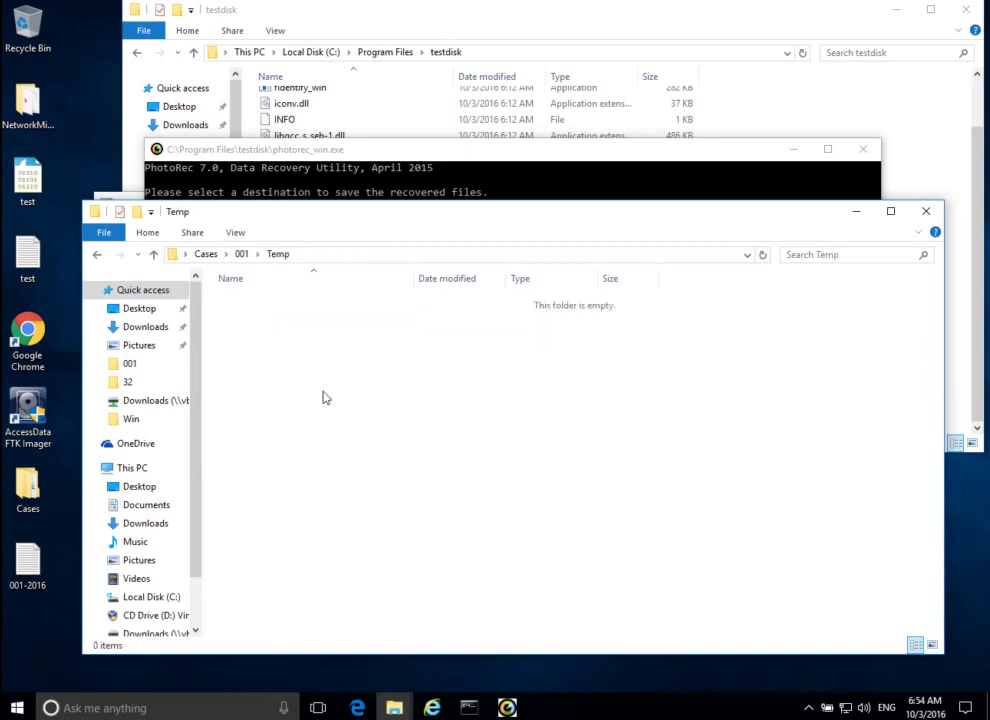
Return to PhotoRec and confirm Cases\001\Temp as the destination to start the recovery
{"action": "left_click", "coordinate": [559, 181]}
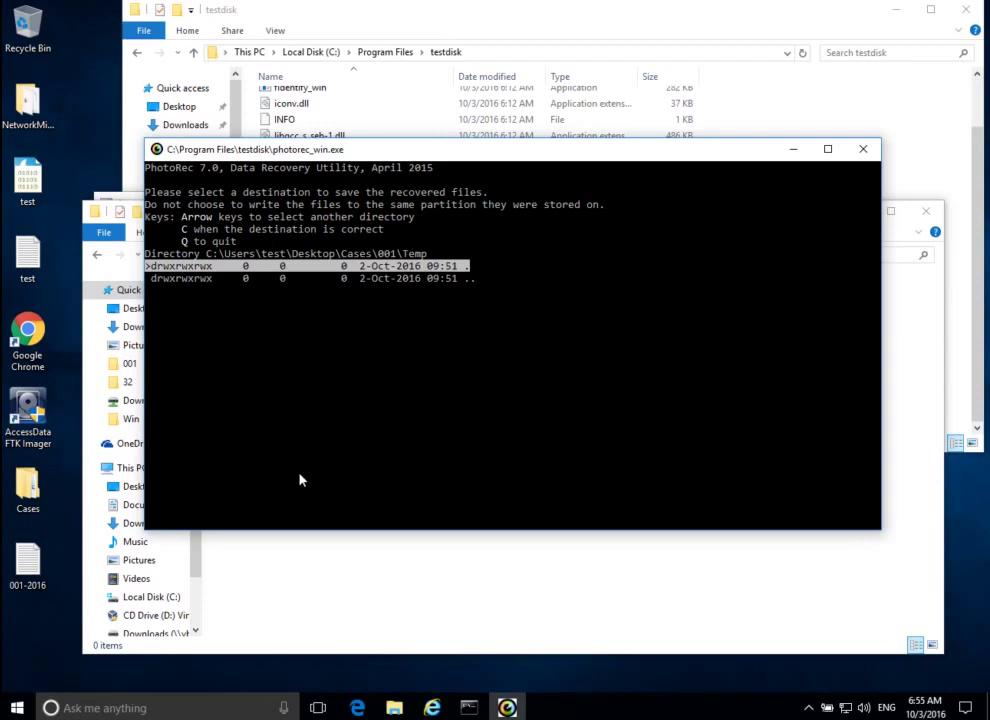
{"action": "key", "text": "c"}
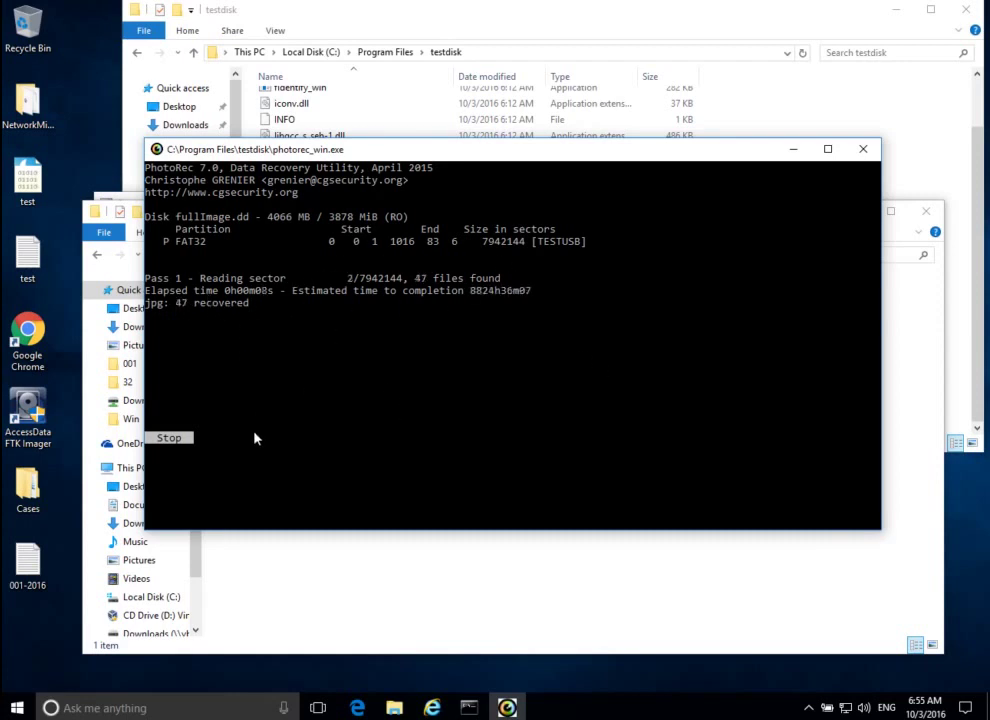
Open the recup_dir.1 folder in File Explorer and look through the recovered pictures
{"action": "left_click", "coordinate": [349, 586]}
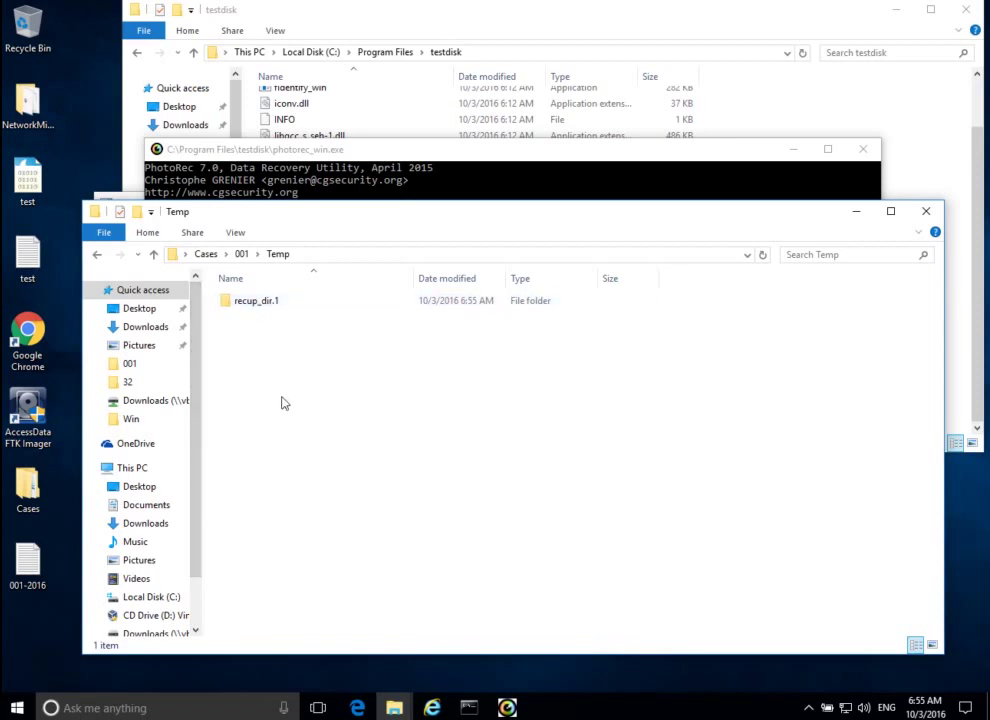
{"action": "double_click", "coordinate": [251, 303]}
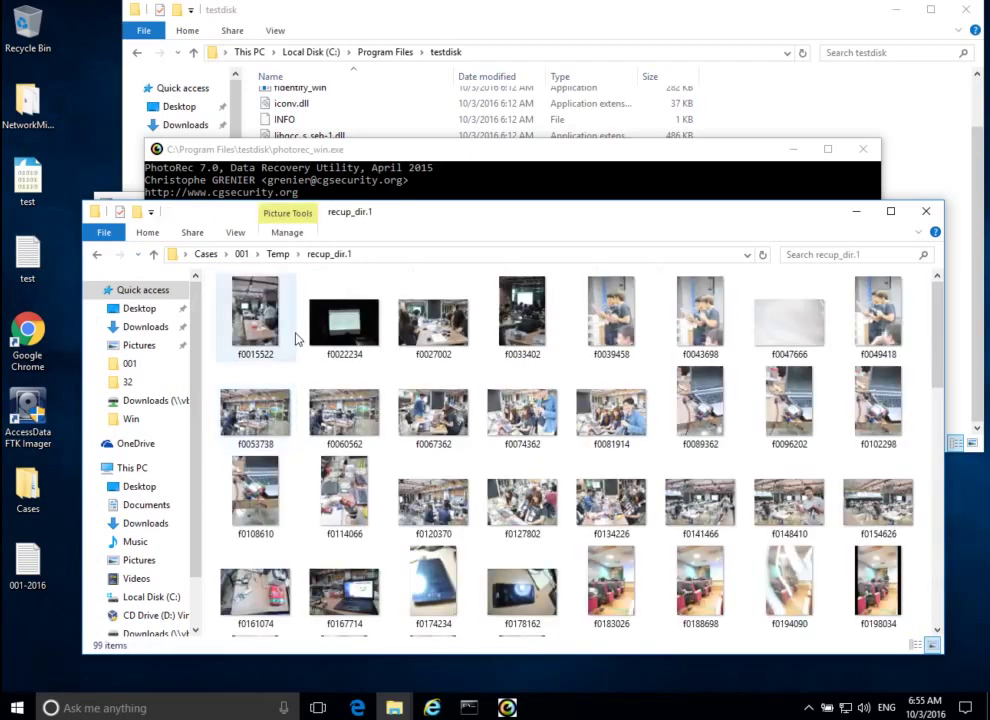
{"action": "scroll", "coordinate": [661, 395], "scroll_direction": "down", "scroll_amount": 5}
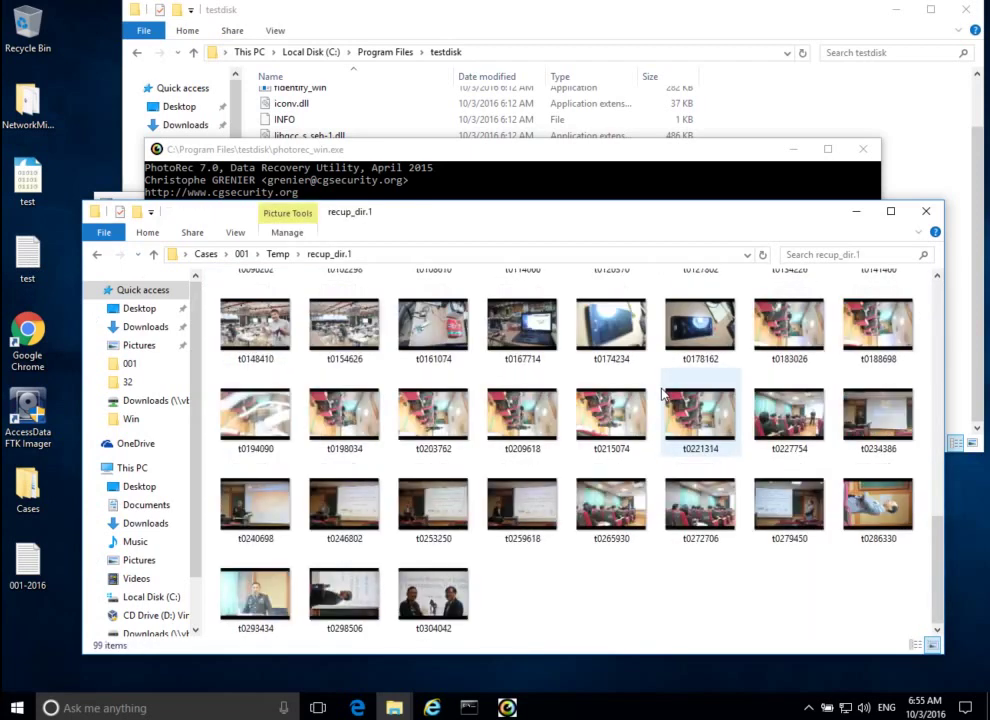
Check the PhotoRec recovery summary, then reopen recup_dir.1 from the Temp folder and look over the recovered pictures
{"action": "scroll", "coordinate": [485, 553], "scroll_direction": "up", "scroll_amount": 3}
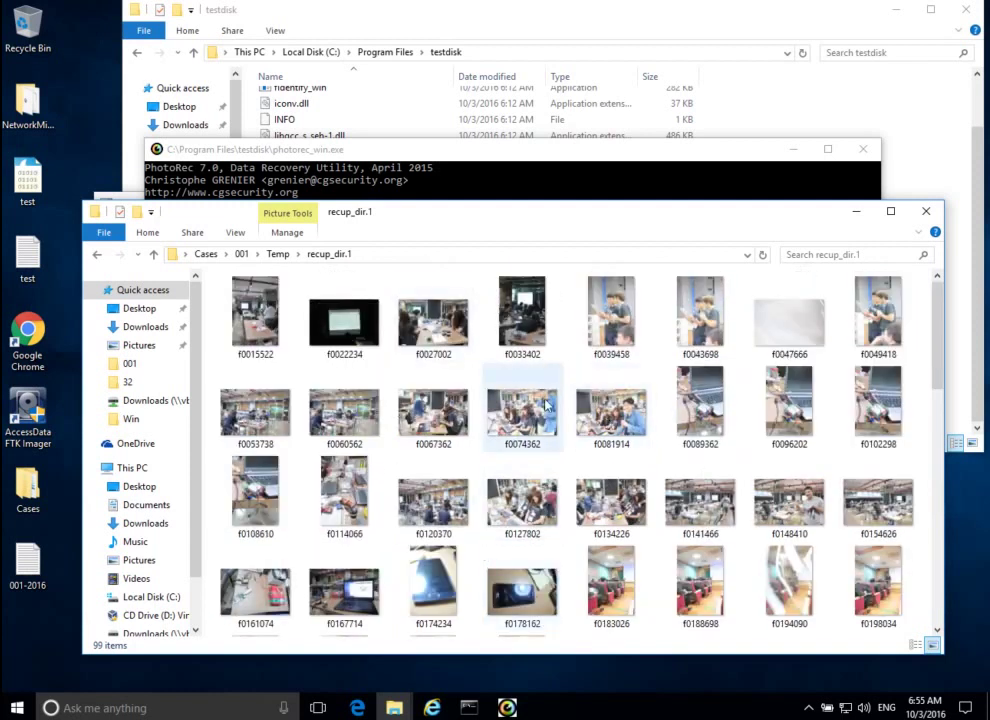
{"action": "left_click", "coordinate": [391, 172]}
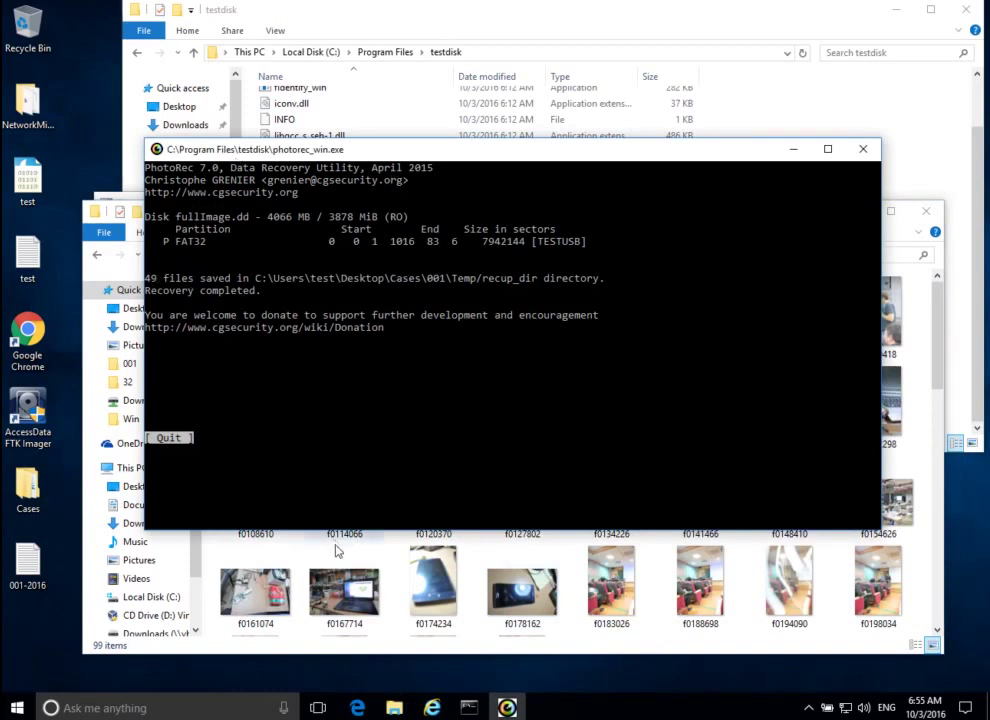
{"action": "left_click", "coordinate": [344, 593]}
{"action": "left_click", "coordinate": [153, 254]}
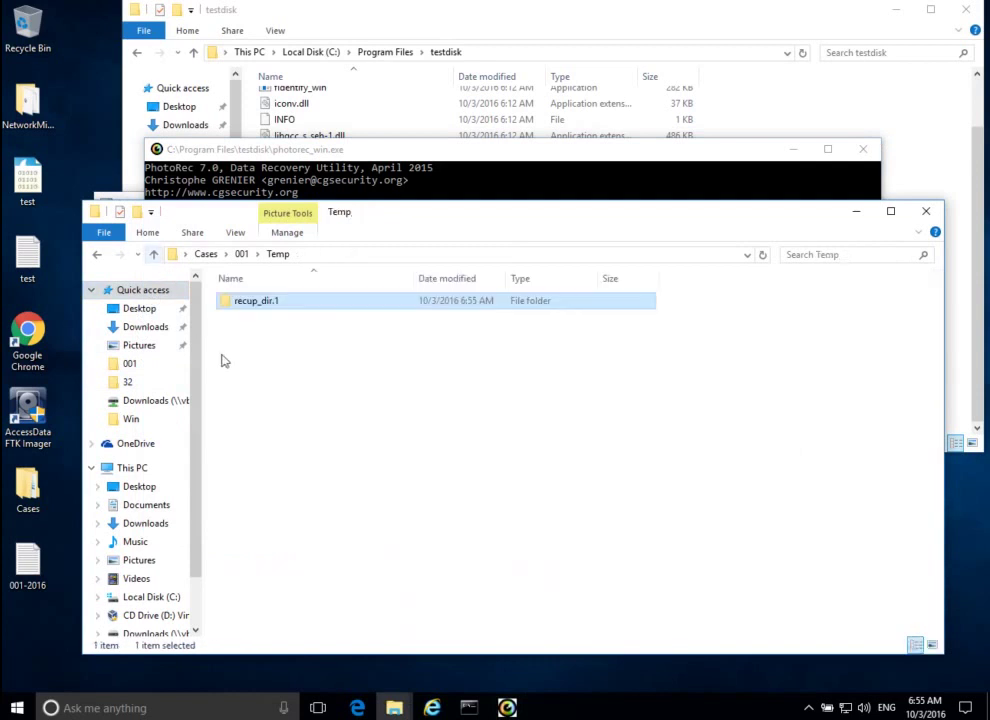
{"action": "double_click", "coordinate": [265, 302]}
{"action": "scroll", "coordinate": [383, 375], "scroll_direction": "down", "scroll_amount": 5}
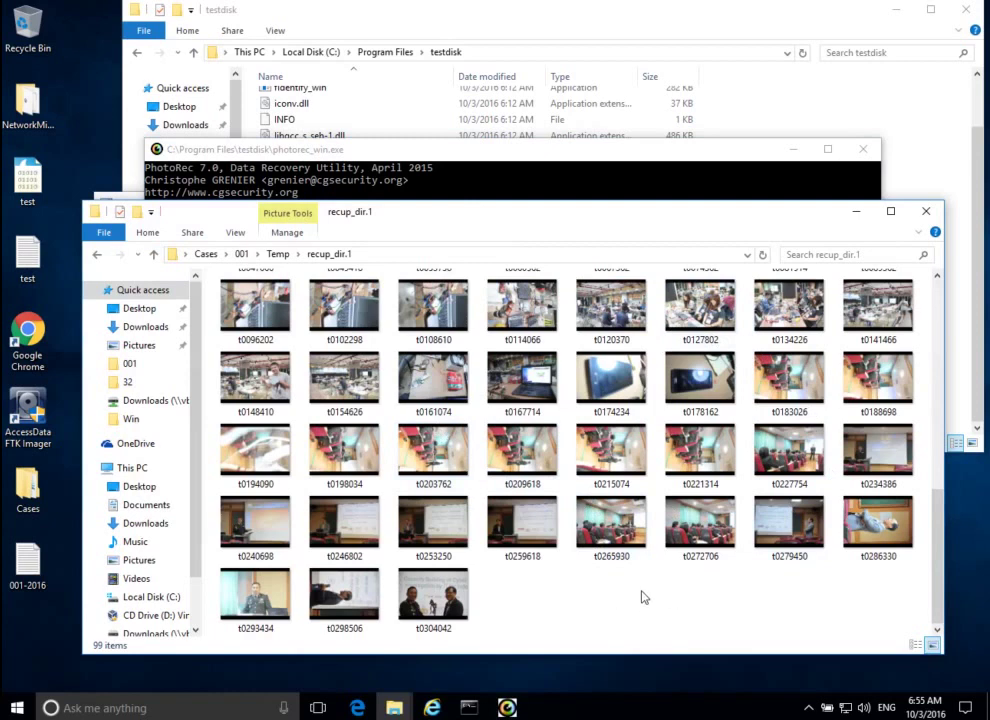
{"action": "scroll", "coordinate": [643, 597], "scroll_direction": "up", "scroll_amount": 10}
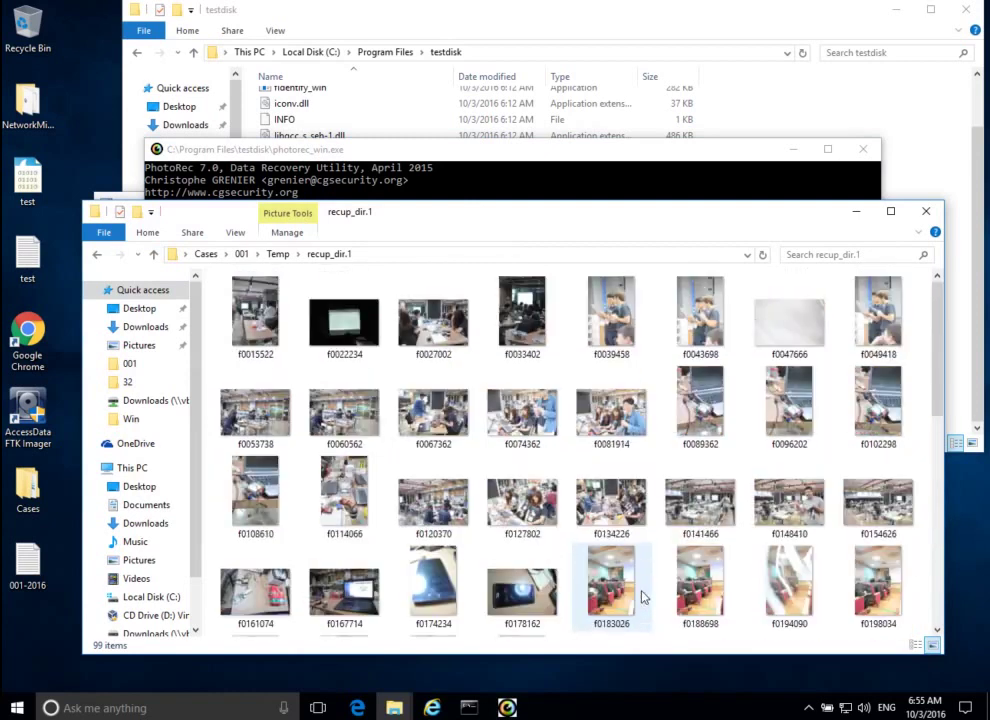
Compare the PhotoRec summary with the contents of recup_dir.1, looking through the f and t pictures and locating the report file
{"action": "left_click", "coordinate": [380, 153]}
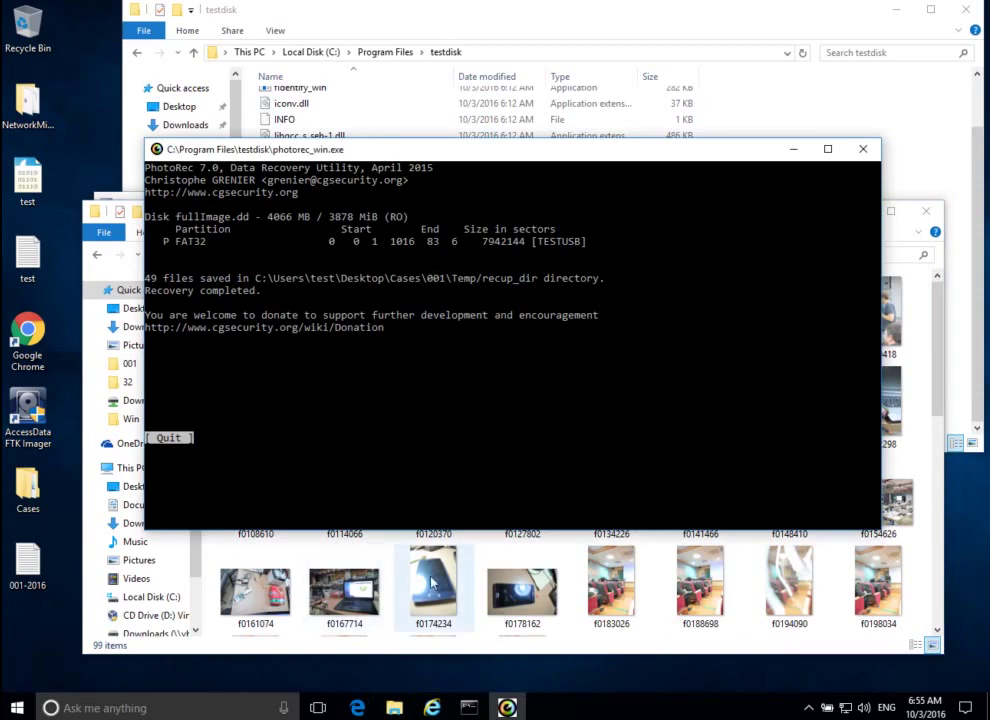
{"action": "left_click", "coordinate": [521, 592]}
{"action": "scroll", "coordinate": [478, 381], "scroll_direction": "down", "scroll_amount": 3}
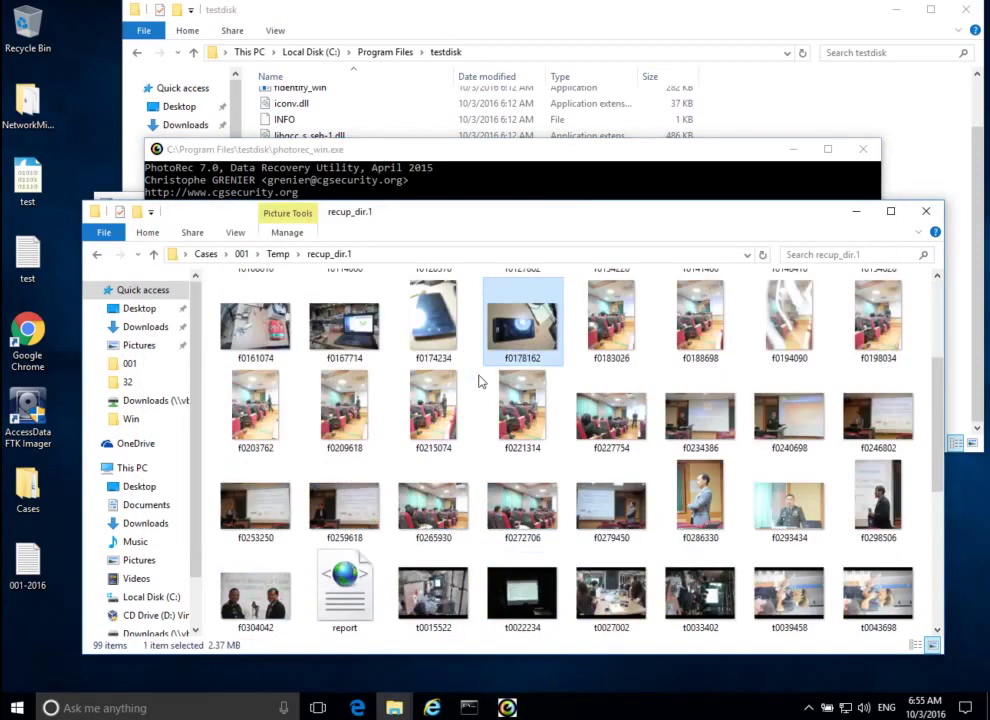
{"action": "scroll", "coordinate": [478, 381], "scroll_direction": "down", "scroll_amount": 5}
{"action": "scroll", "coordinate": [478, 381], "scroll_direction": "up", "scroll_amount": 9}
{"action": "scroll", "coordinate": [478, 381], "scroll_direction": "down", "scroll_amount": 5}
{"action": "left_click", "coordinate": [340, 385]}
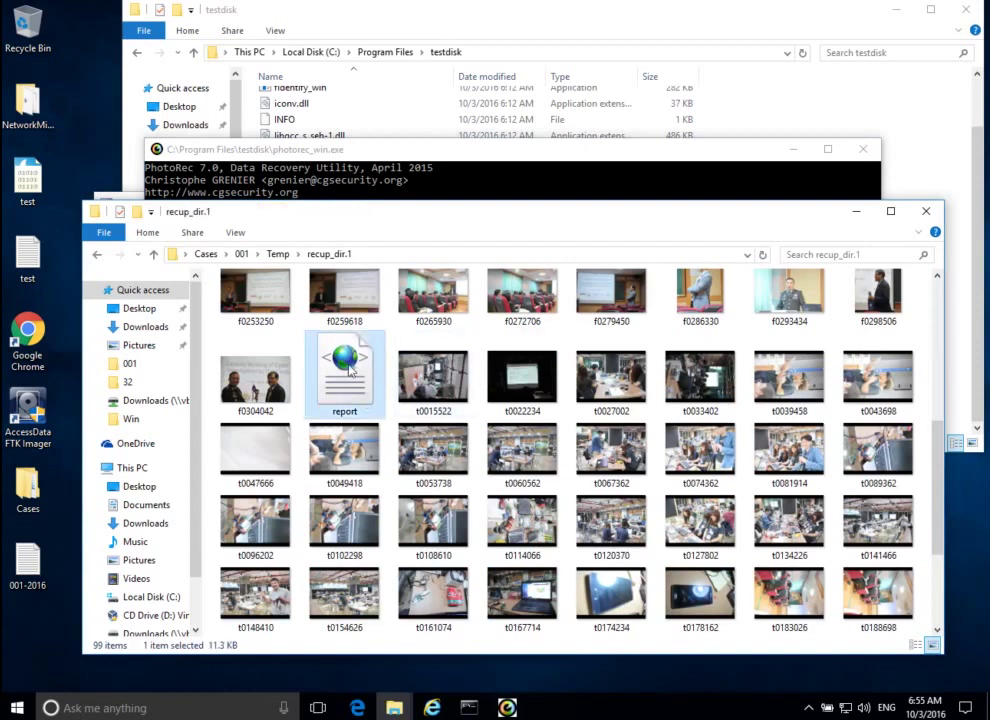
{"action": "scroll", "coordinate": [505, 530], "scroll_direction": "down", "scroll_amount": 3}
{"action": "scroll", "coordinate": [505, 530], "scroll_direction": "up", "scroll_amount": 8}
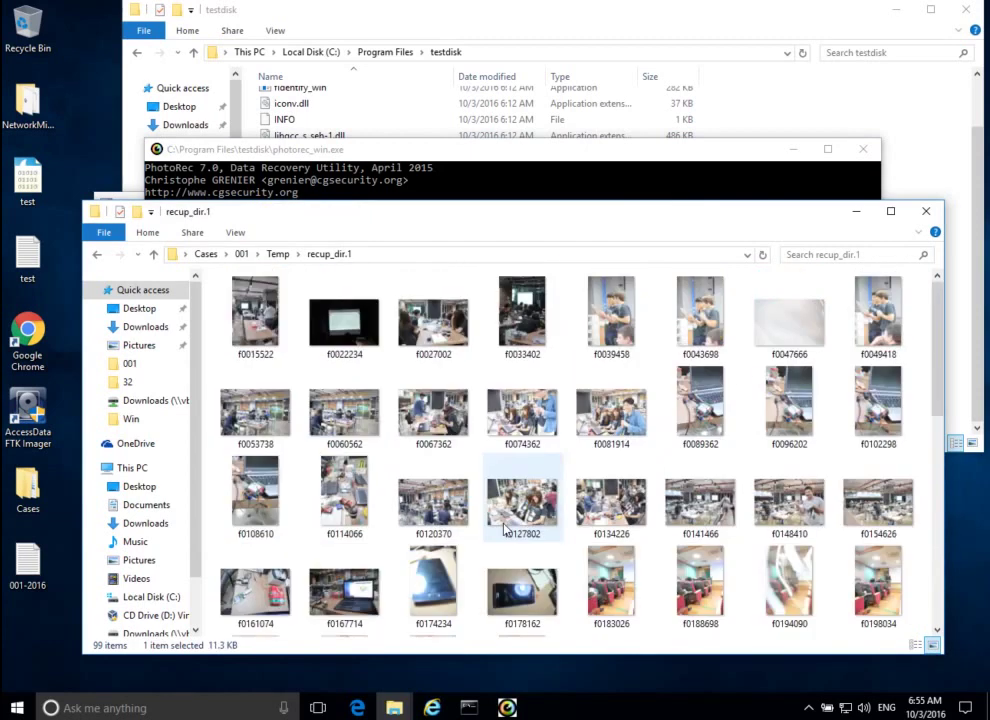
Switch back to PhotoRec and leave the completed recovery screen for the partition list
{"action": "left_click", "coordinate": [452, 162]}
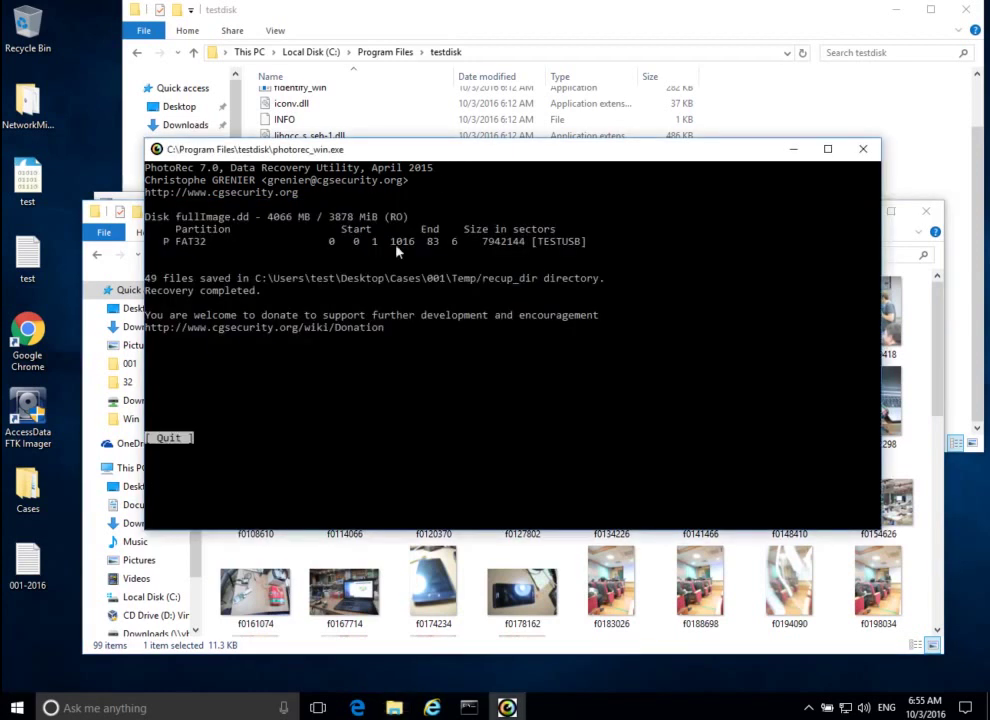
{"action": "left_click", "coordinate": [229, 377]}
{"action": "right_click", "coordinate": [231, 377]}
{"action": "left_click", "coordinate": [232, 377]}
{"action": "right_click", "coordinate": [232, 377]}
{"action": "key", "text": "Return"}
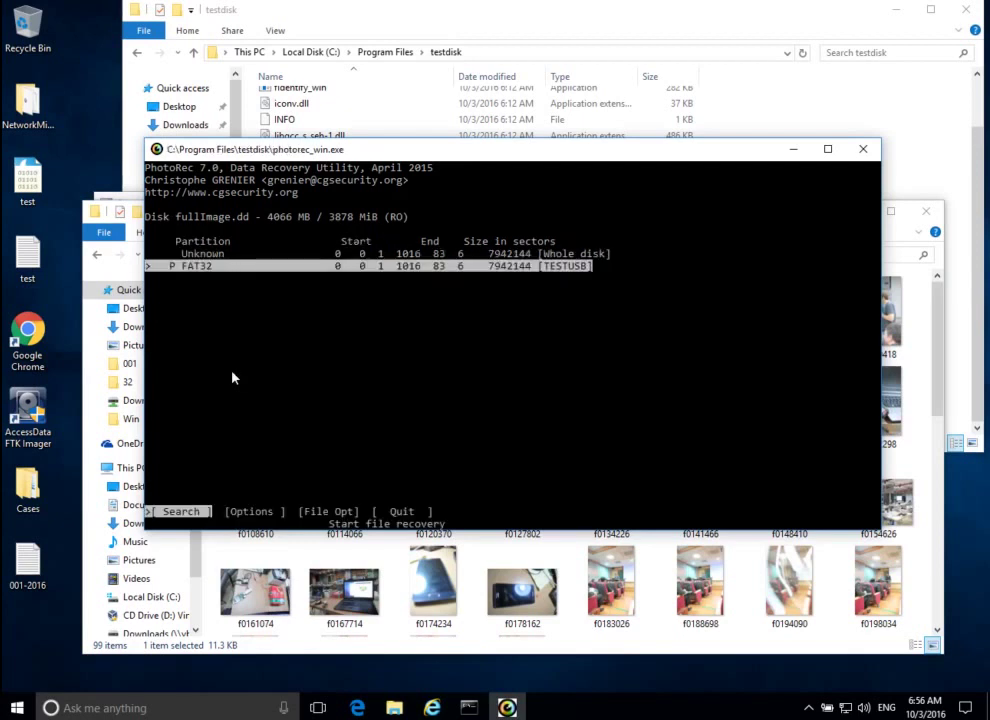
Quit the partition list of fullImage.dd and then quit PhotoRec from the media selection
{"action": "key", "text": "Right"}
{"action": "key", "text": "Right"}
{"action": "key", "text": "Right"}
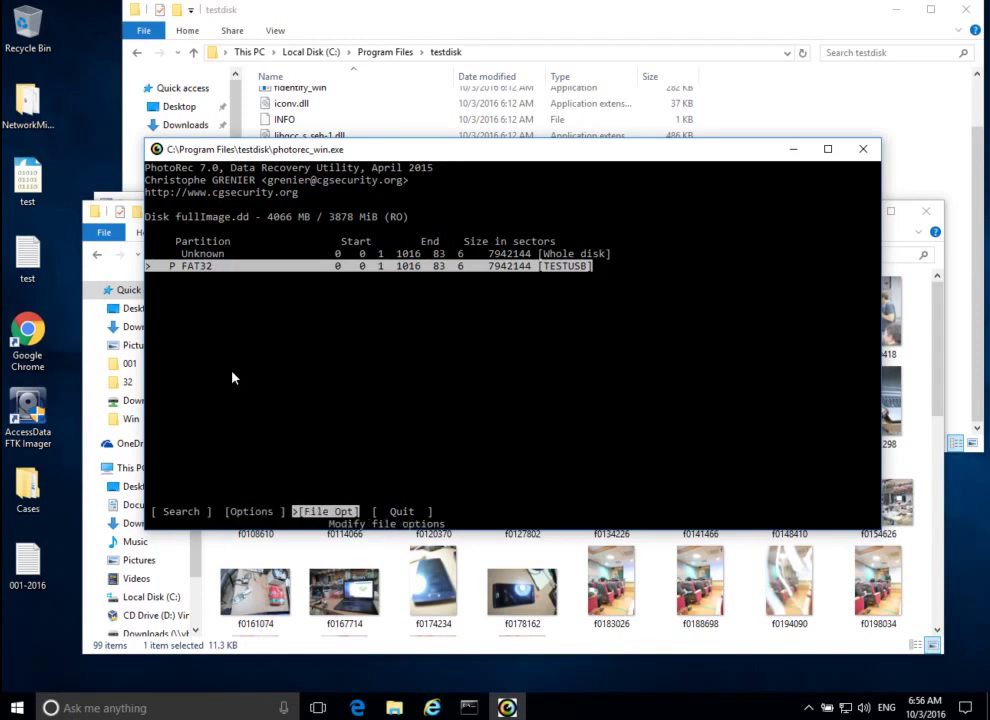
{"action": "key", "text": "Left"}
{"action": "key", "text": "Left"}
{"action": "key", "text": "Left"}
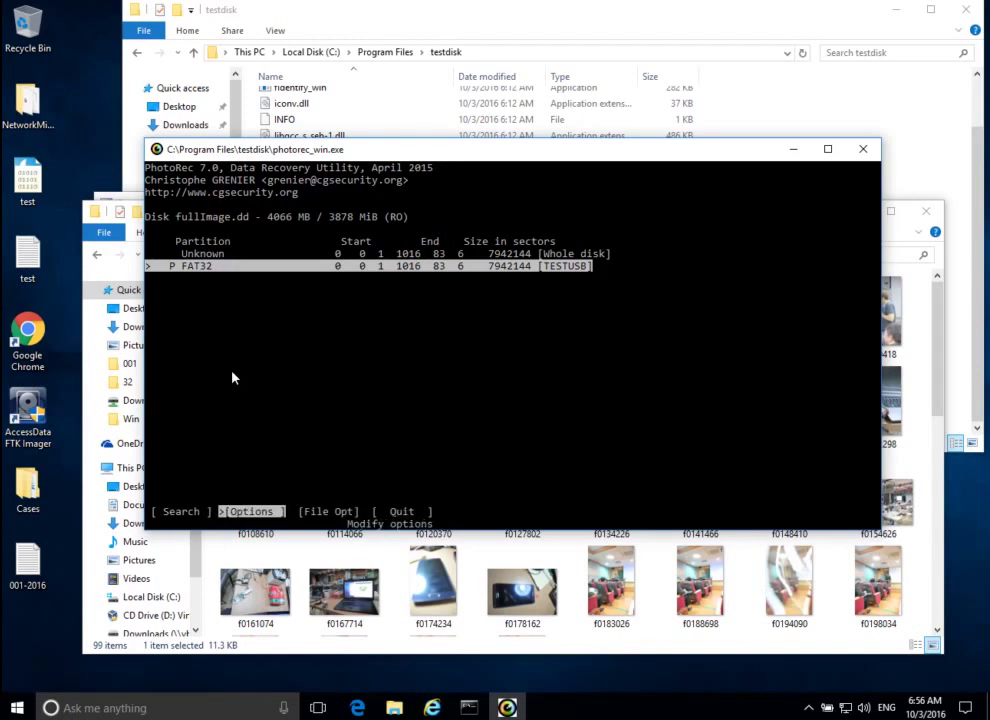
{"action": "key", "text": "Left"}
{"action": "key", "text": "Return"}
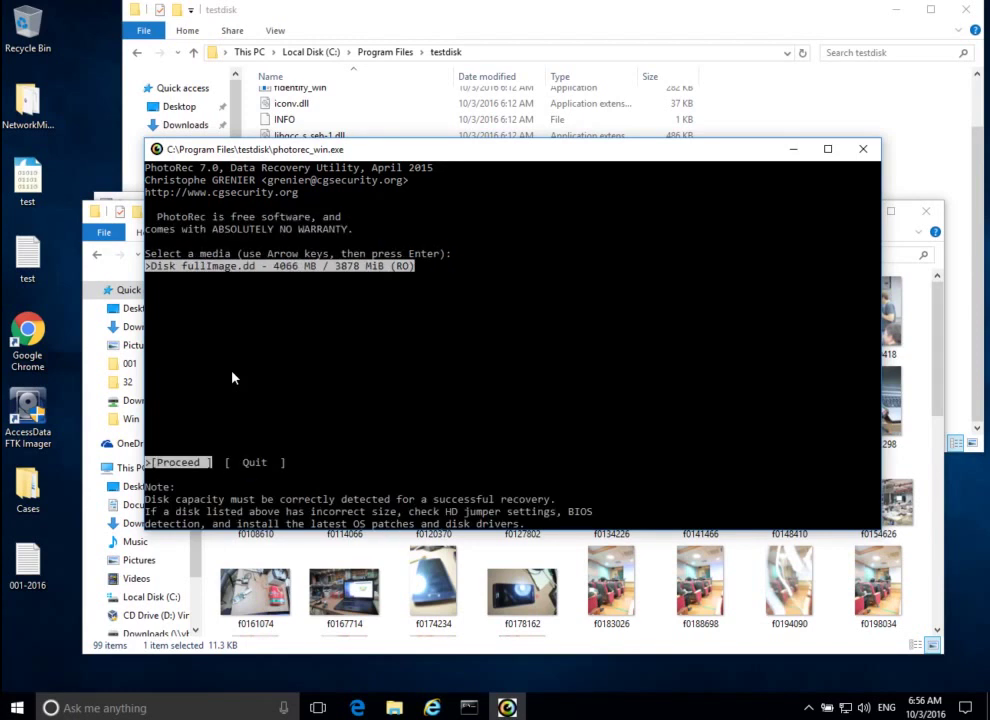
{"action": "key", "text": "Right"}
{"action": "key", "text": "Return"}
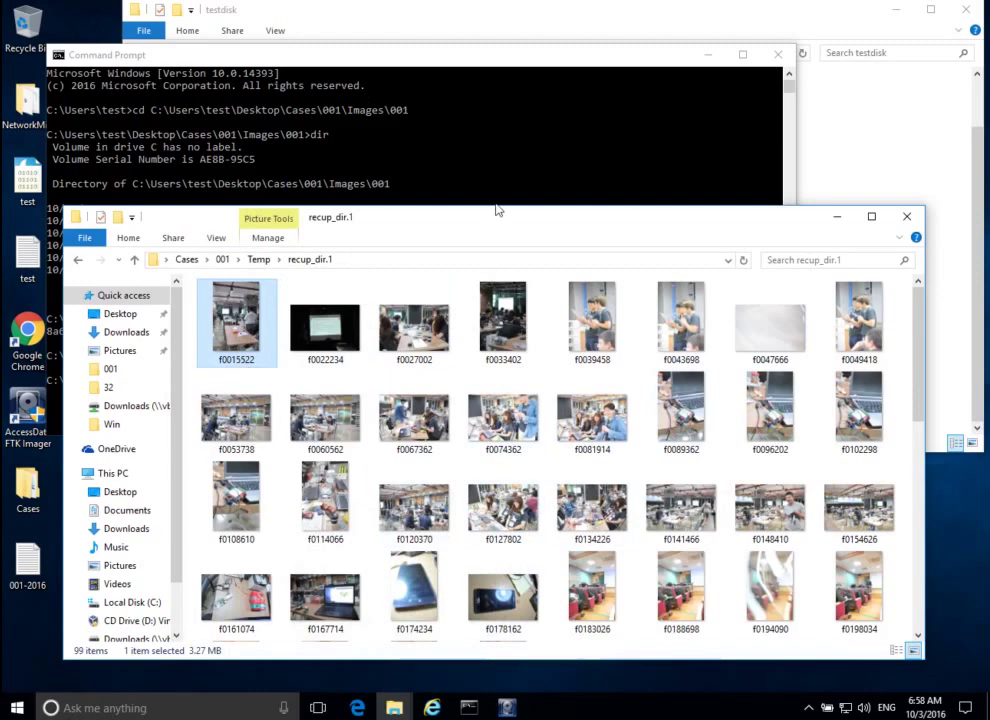
Switch to AccessData FTK Imager, enlarge the hex viewer, and show f0015522.jpg from the recup_dir.1 evidence
{"action": "left_click_drag", "start_coordinate": [480, 218], "coordinate": [482, 206]}
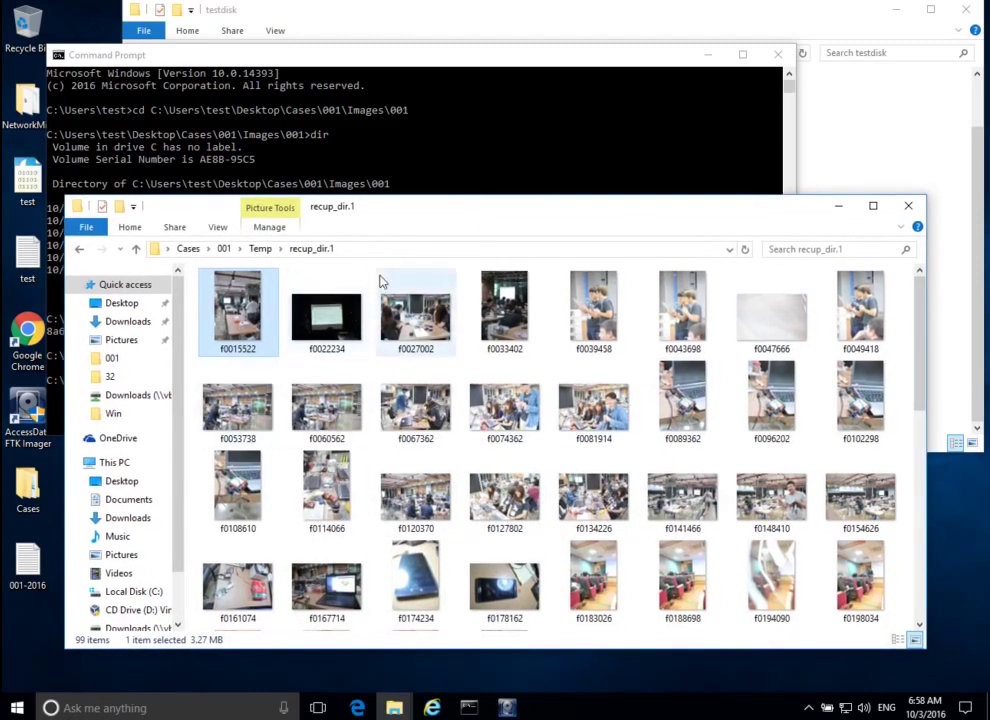
{"action": "left_click", "coordinate": [508, 707]}
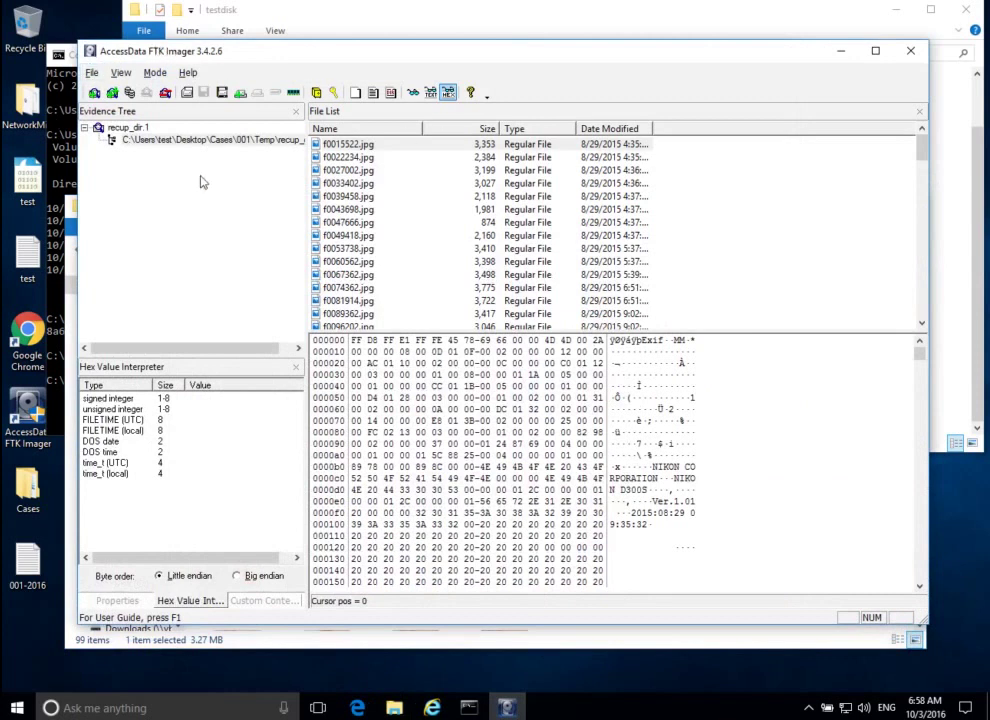
{"action": "left_click_drag", "start_coordinate": [397, 330], "coordinate": [398, 259]}
{"action": "left_click", "coordinate": [168, 241]}
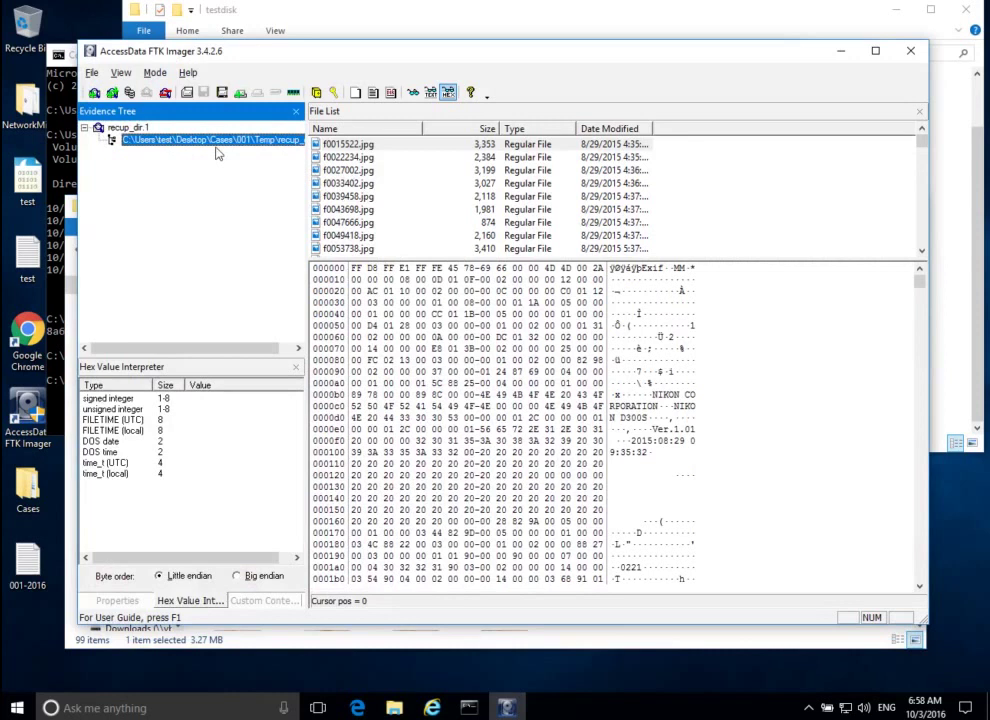
{"action": "left_click", "coordinate": [345, 170]}
{"action": "left_click", "coordinate": [357, 197]}
{"action": "left_click", "coordinate": [377, 145]}
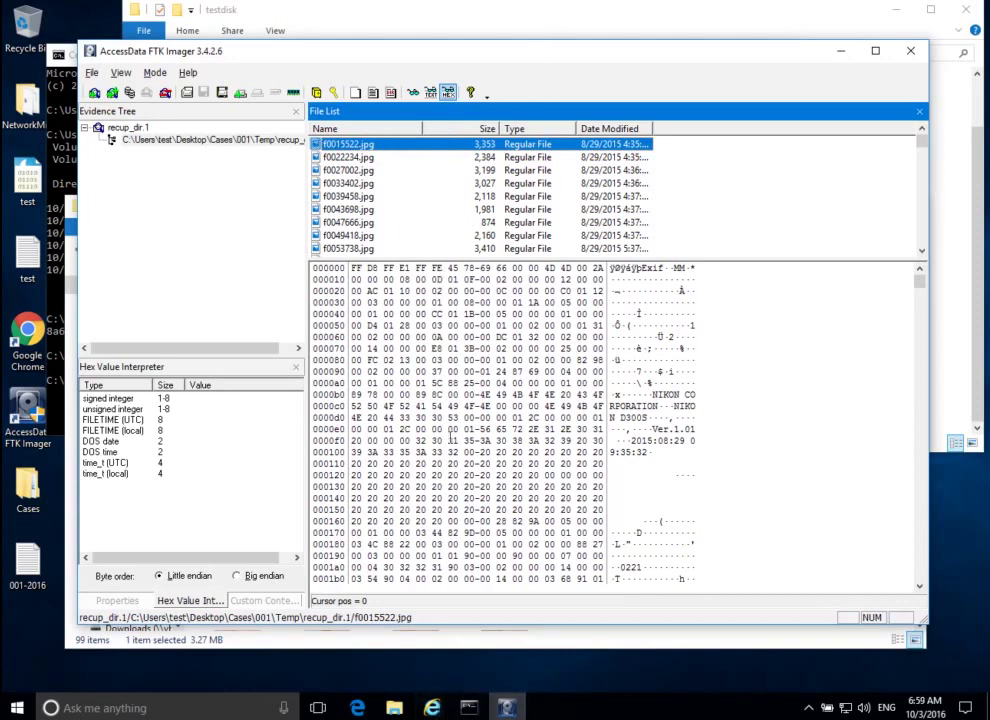
View the recovered picture f0015522 from File Explorer in Photos, close it, and move the folder window below the FTK Imager file list
{"action": "left_click", "coordinate": [395, 708]}
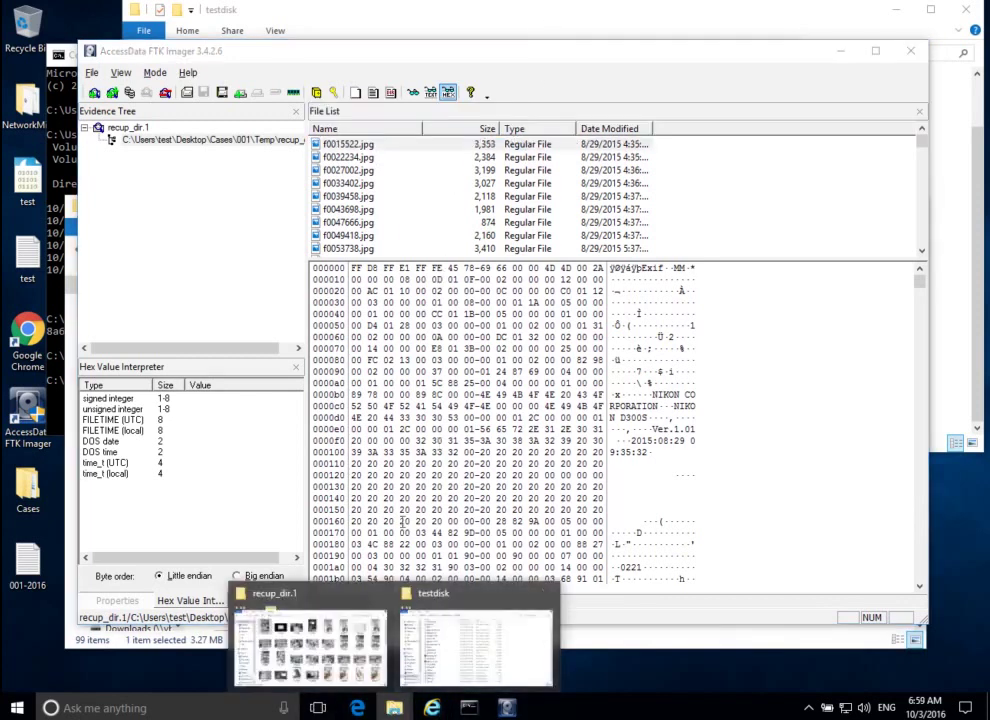
{"action": "left_click", "coordinate": [480, 650]}
{"action": "double_click", "coordinate": [238, 310]}
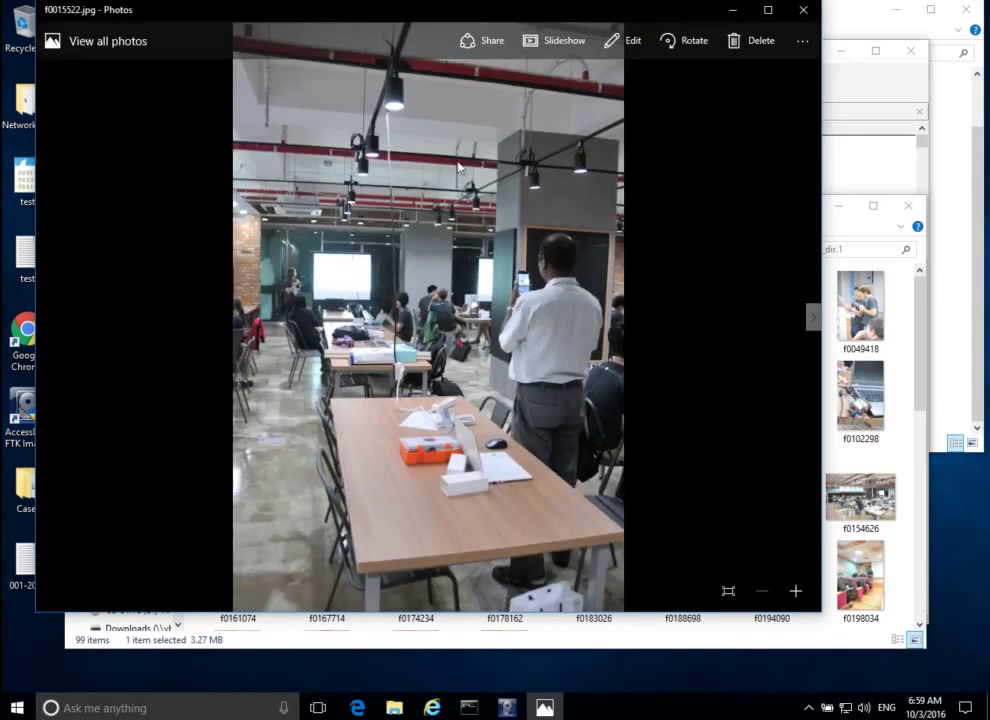
{"action": "left_click", "coordinate": [801, 12]}
{"action": "left_click_drag", "start_coordinate": [371, 210], "coordinate": [376, 241]}
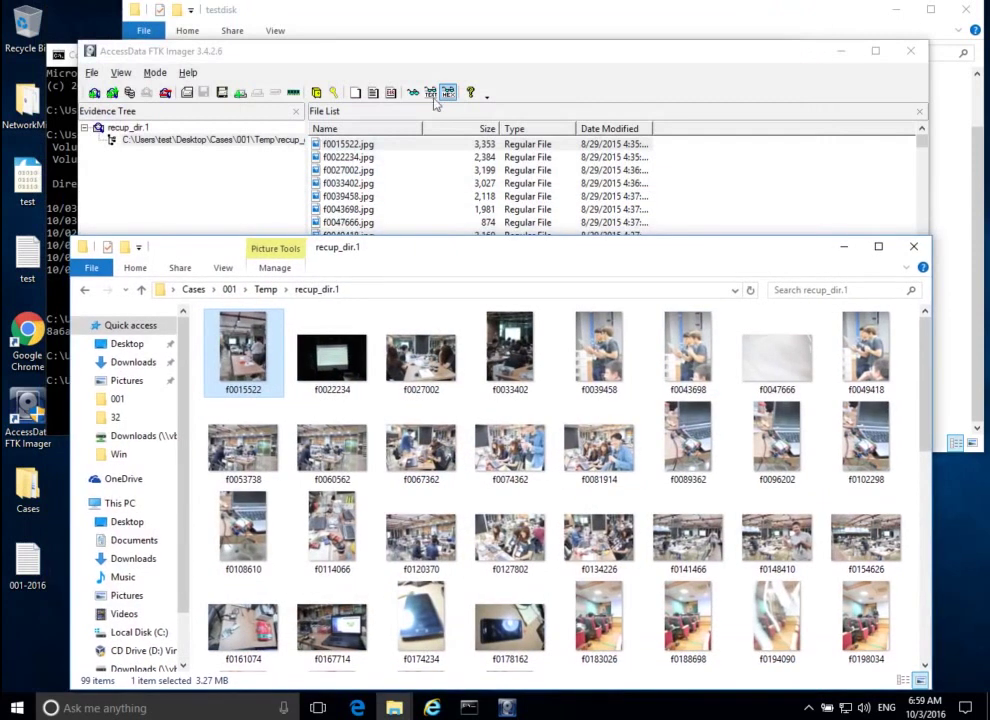
Return to FTK Imager and highlight the first eight bytes of f0015522.jpg in the hex view
{"action": "left_click", "coordinate": [436, 51]}
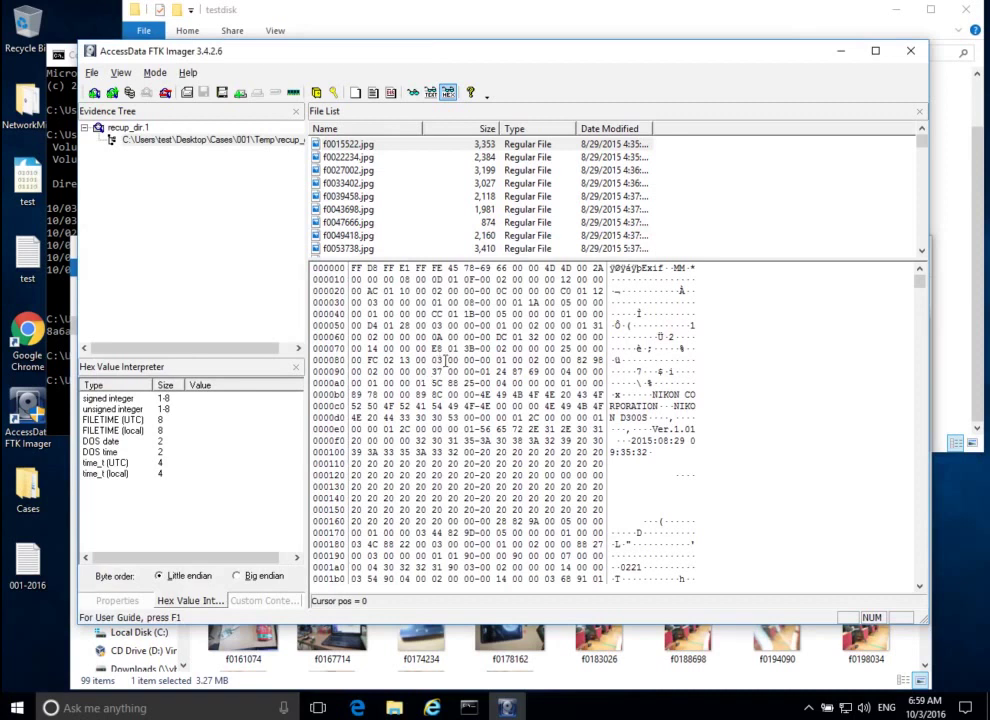
{"action": "left_click", "coordinate": [355, 270]}
{"action": "left_click_drag", "start_coordinate": [355, 270], "coordinate": [480, 268]}
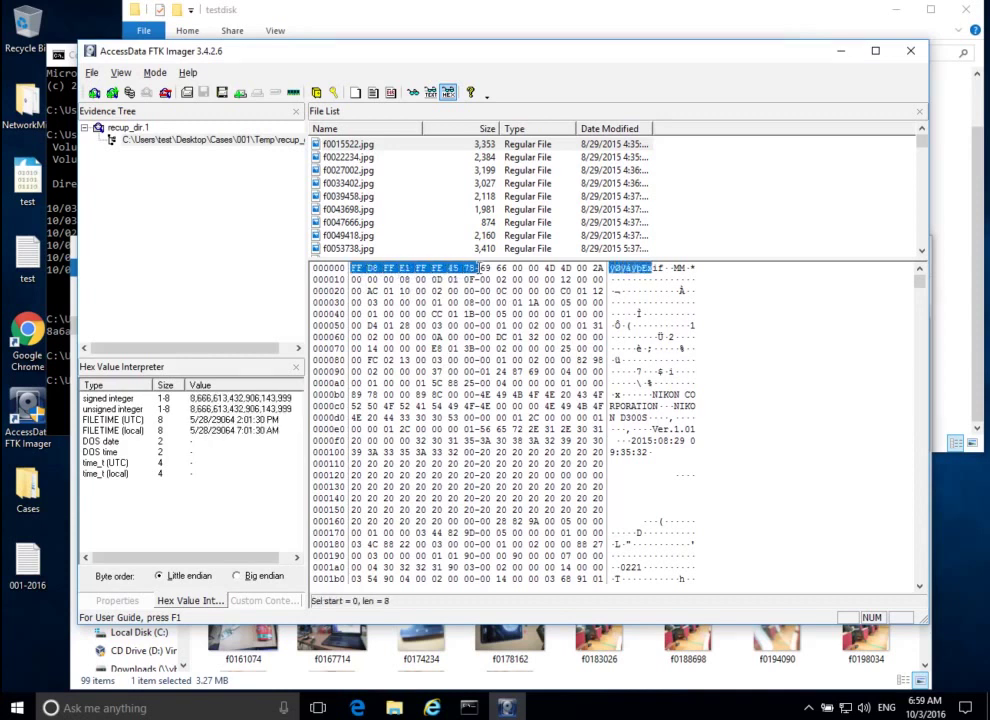
{"action": "left_click", "coordinate": [538, 342]}
Compare the hex headers of several recovered JPG files, including f0039458.jpg and f0022234.jpg, and return to f0015522.jpg
{"action": "left_click", "coordinate": [366, 196]}
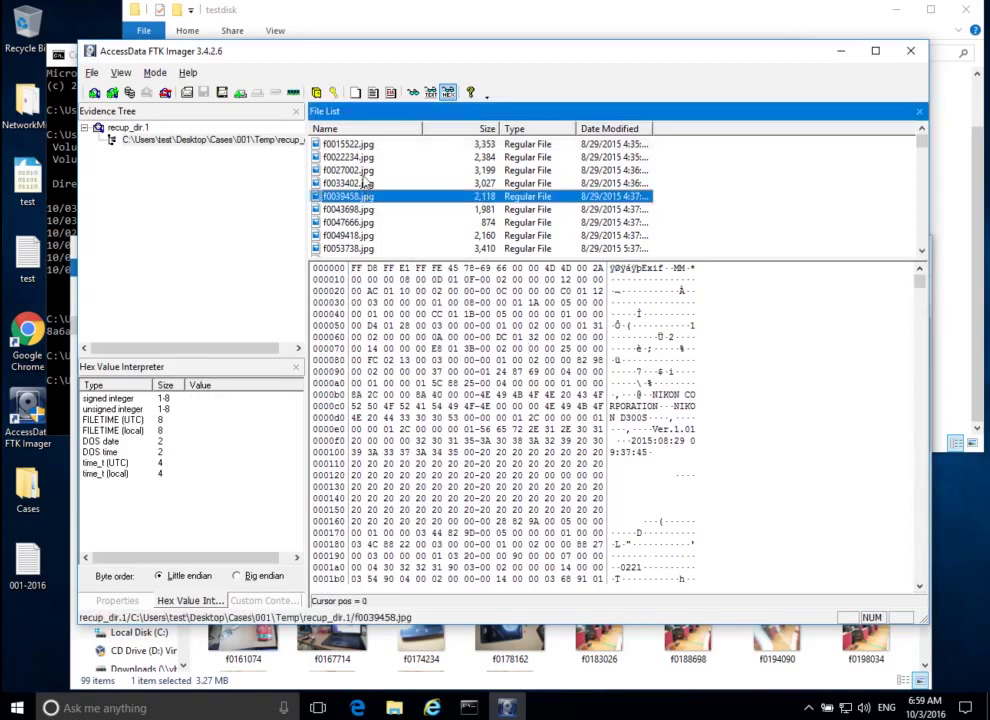
{"action": "left_click", "coordinate": [367, 174]}
{"action": "left_click", "coordinate": [370, 222]}
{"action": "left_click", "coordinate": [362, 183]}
{"action": "left_click", "coordinate": [357, 157]}
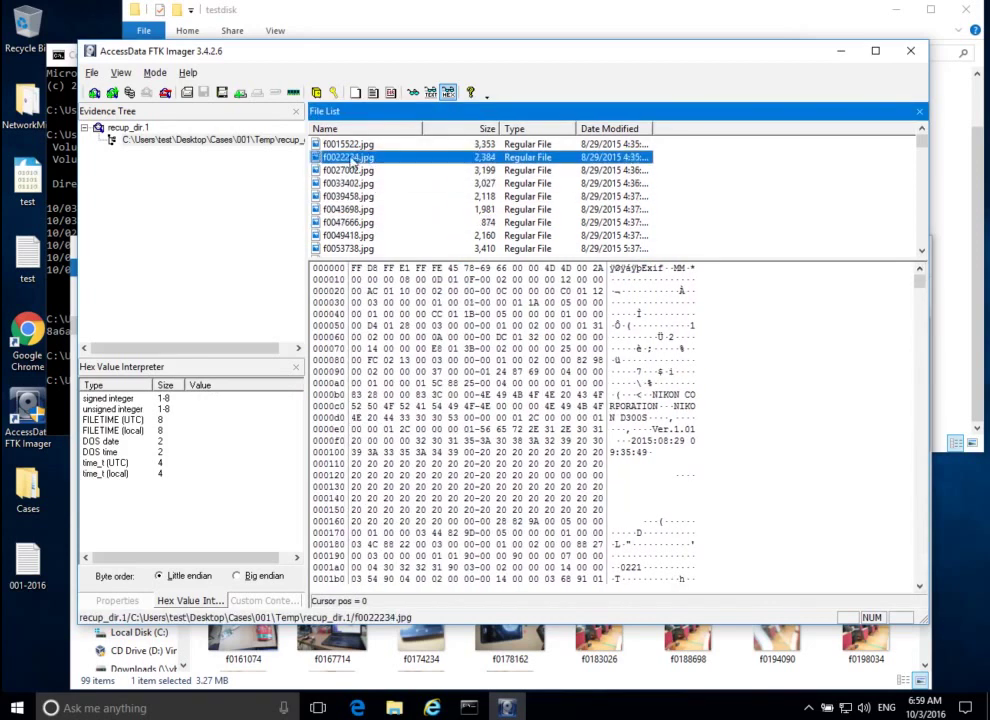
{"action": "left_click", "coordinate": [350, 144]}
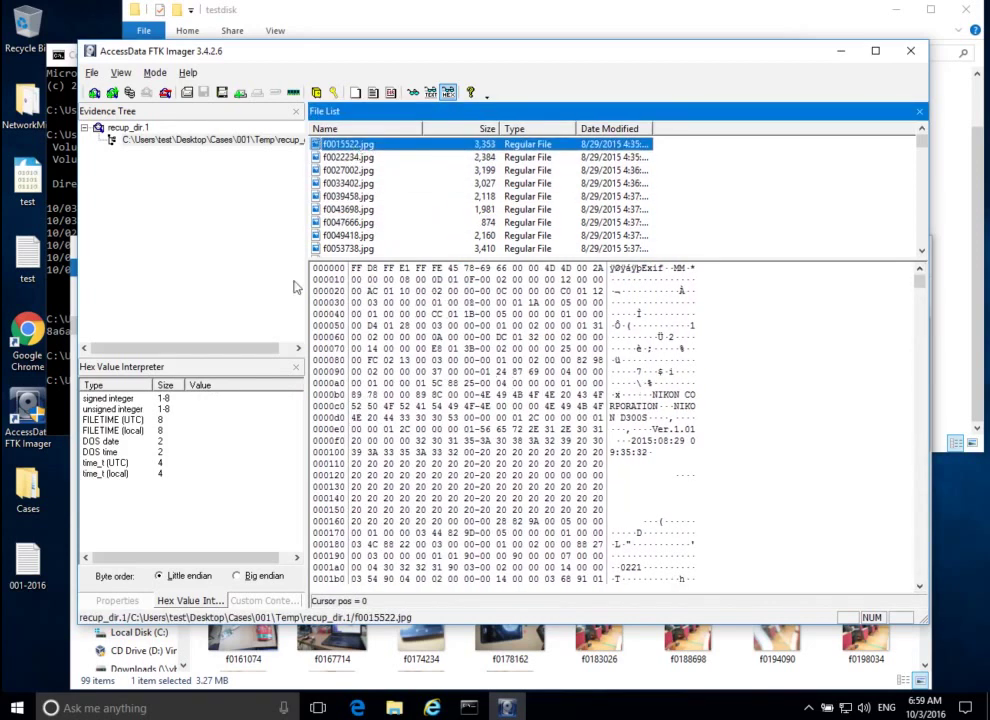
Highlight the six header bytes FF D8 FF E1 FF FE at the start of f0015522.jpg
{"action": "left_click_drag", "start_coordinate": [354, 268], "coordinate": [462, 268]}
{"action": "left_click", "coordinate": [455, 260]}
{"action": "left_click", "coordinate": [443, 268], "text": "shift"}
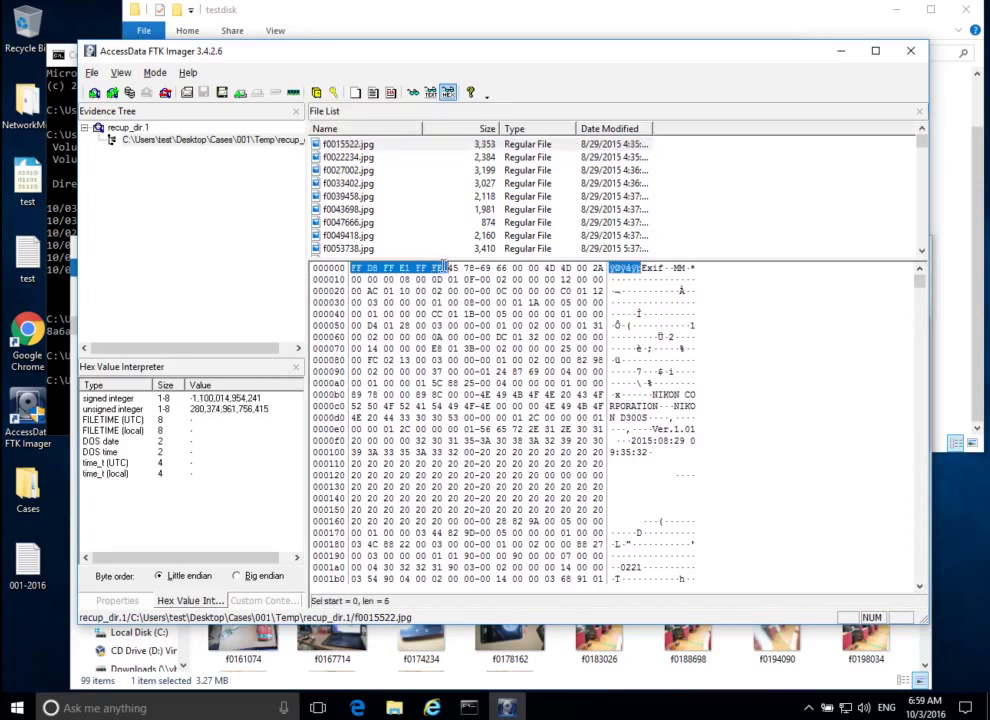
{"action": "left_click", "coordinate": [461, 268]}
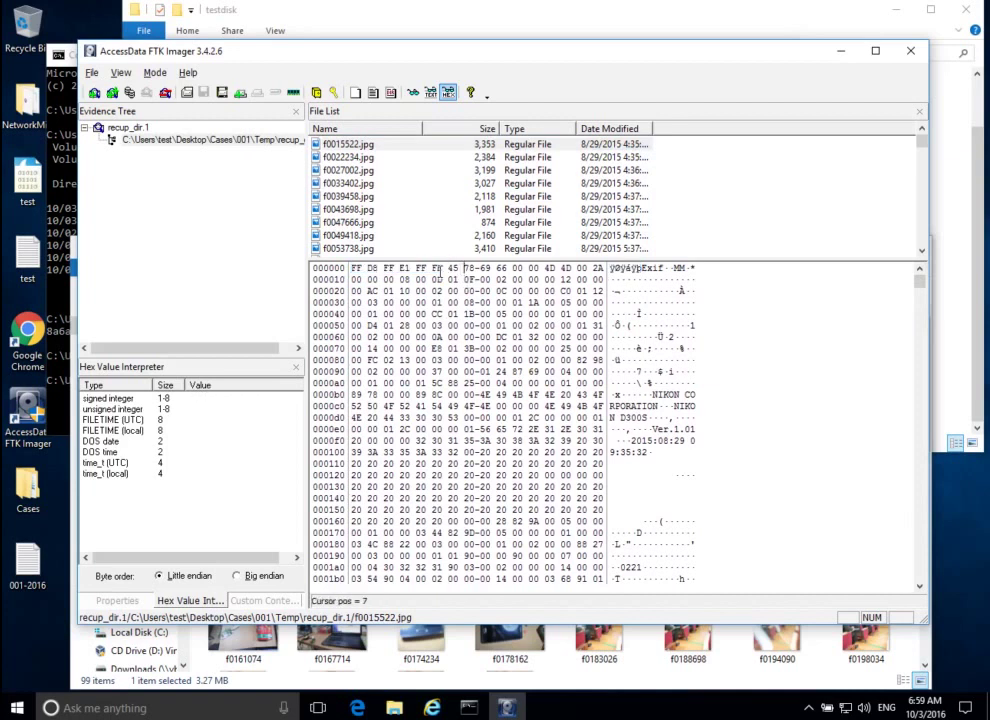
{"action": "left_click_drag", "start_coordinate": [431, 268], "coordinate": [356, 266]}
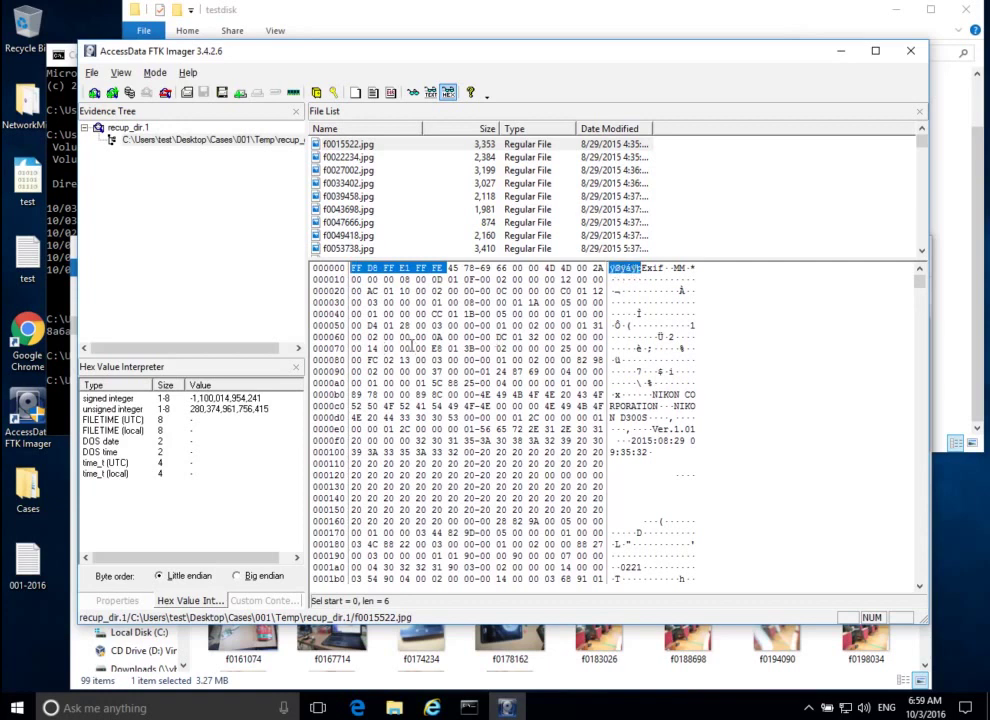
Highlight the Exif metadata from the word Exif through the timestamp, then reselect the six header bytes before it
{"action": "left_click", "coordinate": [428, 314]}
{"action": "left_click_drag", "start_coordinate": [641, 268], "coordinate": [664, 453]}
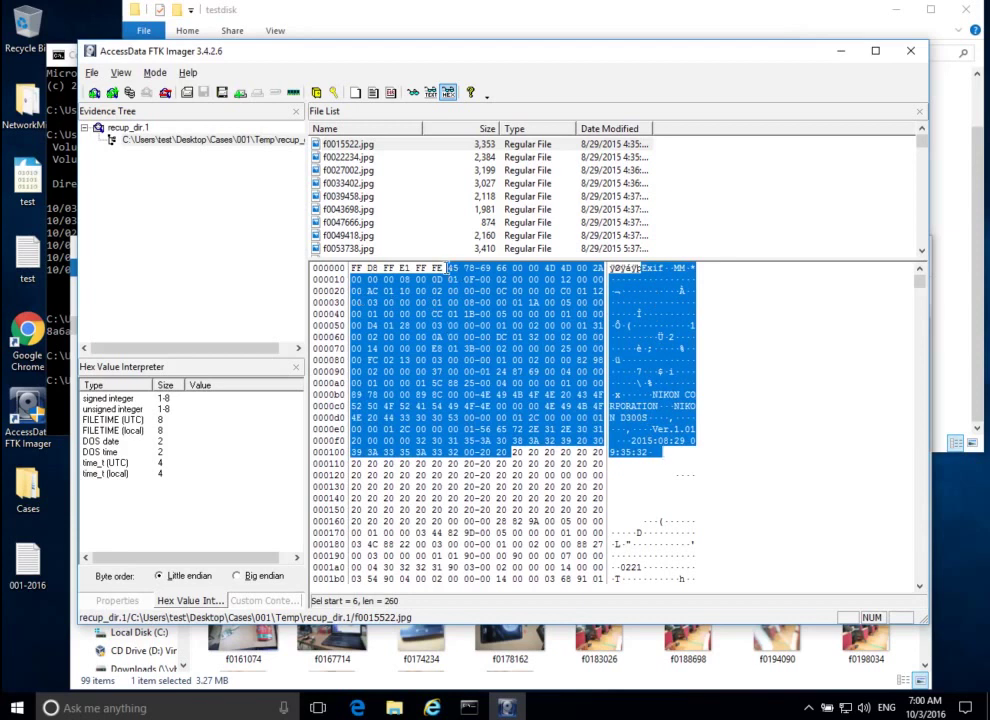
{"action": "left_click", "coordinate": [447, 268]}
{"action": "left_click_drag", "start_coordinate": [447, 268], "coordinate": [349, 268]}
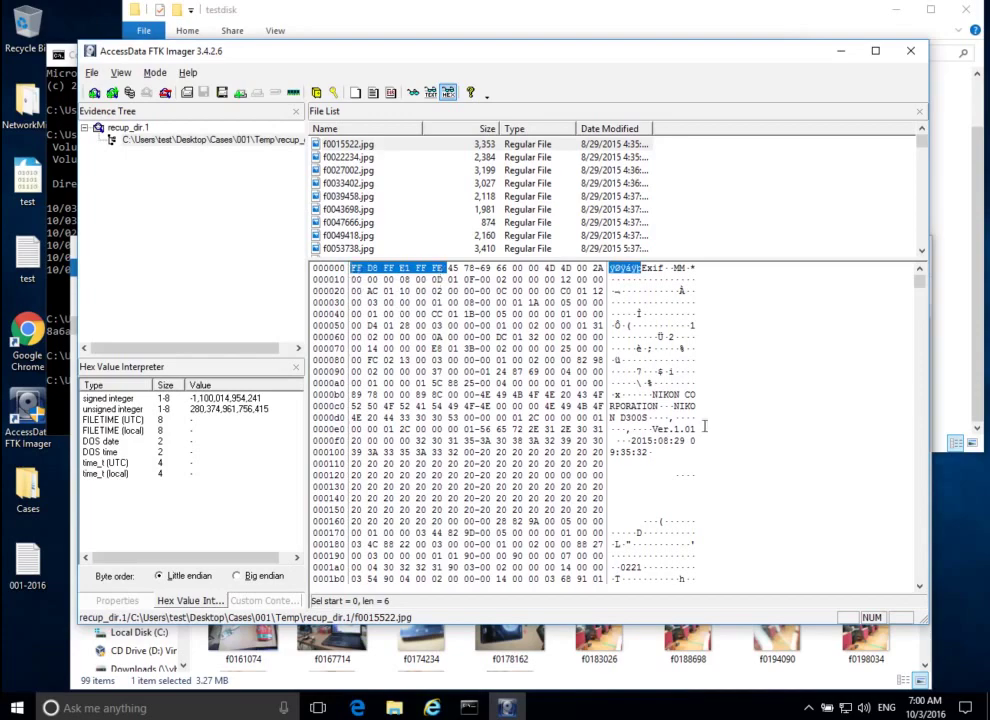
Highlight the FF D9 footer at the end of f0015522.jpg, then return to the start and reselect the six header bytes
{"action": "left_click_drag", "start_coordinate": [917, 281], "coordinate": [928, 596]}
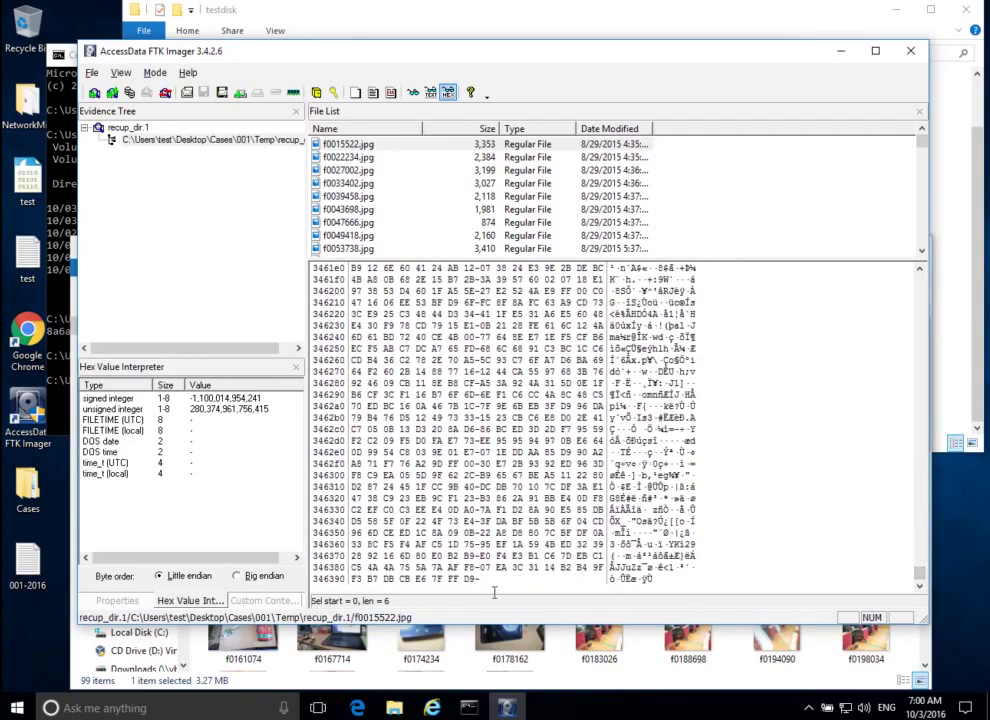
{"action": "left_click_drag", "start_coordinate": [476, 578], "coordinate": [447, 578]}
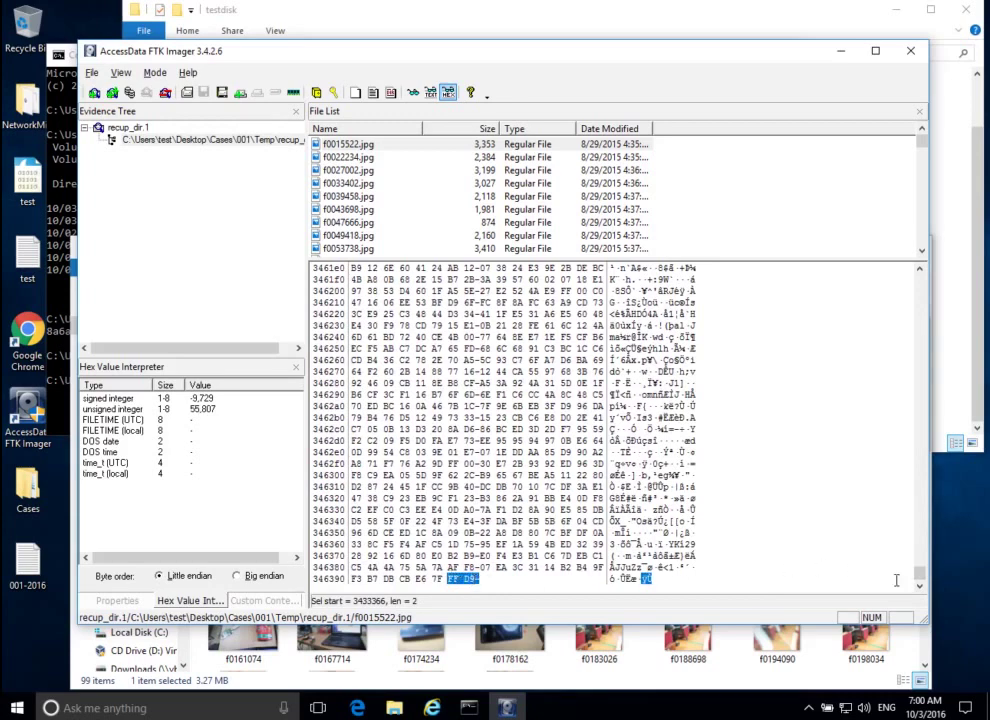
{"action": "mouse_move", "coordinate": [919, 571]}
{"action": "left_mouse_down"}
{"action": "mouse_move", "coordinate": [919, 307]}
{"action": "mouse_move", "coordinate": [900, 262]}
{"action": "mouse_move", "coordinate": [917, 350]}
{"action": "mouse_move", "coordinate": [919, 575]}
{"action": "left_mouse_up"}
{"action": "left_click_drag", "start_coordinate": [921, 578], "coordinate": [921, 276]}
{"action": "left_click", "coordinate": [353, 268]}
{"action": "left_click_drag", "start_coordinate": [353, 268], "coordinate": [450, 268]}
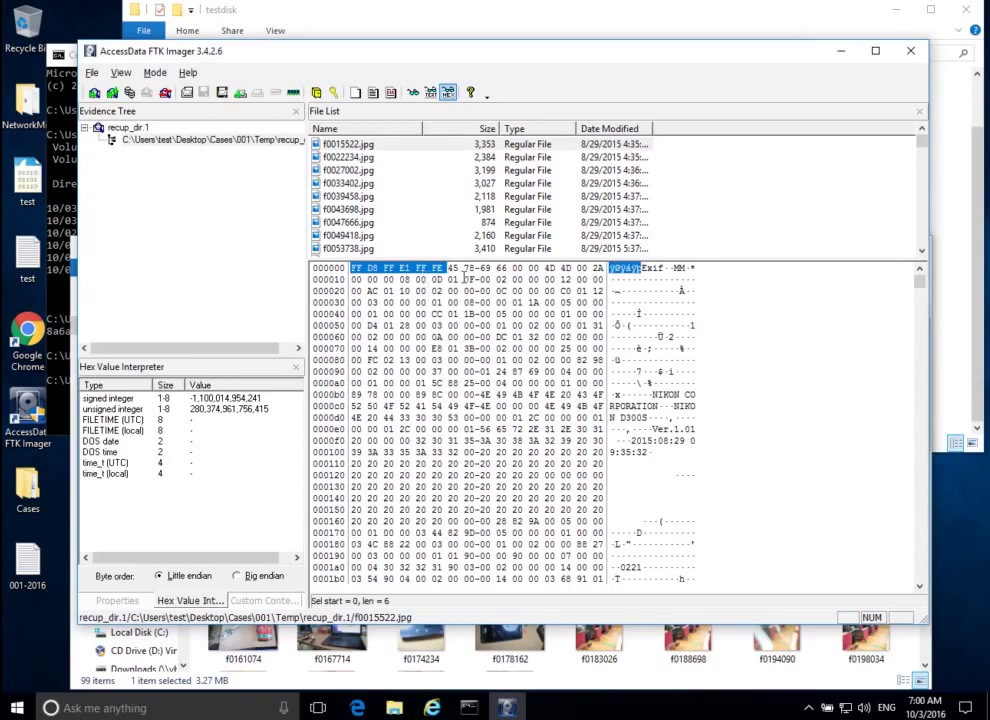
Go back to the end of f0015522.jpg and reselect its last two bytes, FF D9
{"action": "left_click_drag", "start_coordinate": [919, 286], "coordinate": [910, 575]}
{"action": "left_click", "coordinate": [455, 578]}
{"action": "left_click_drag", "start_coordinate": [464, 582], "coordinate": [470, 580]}
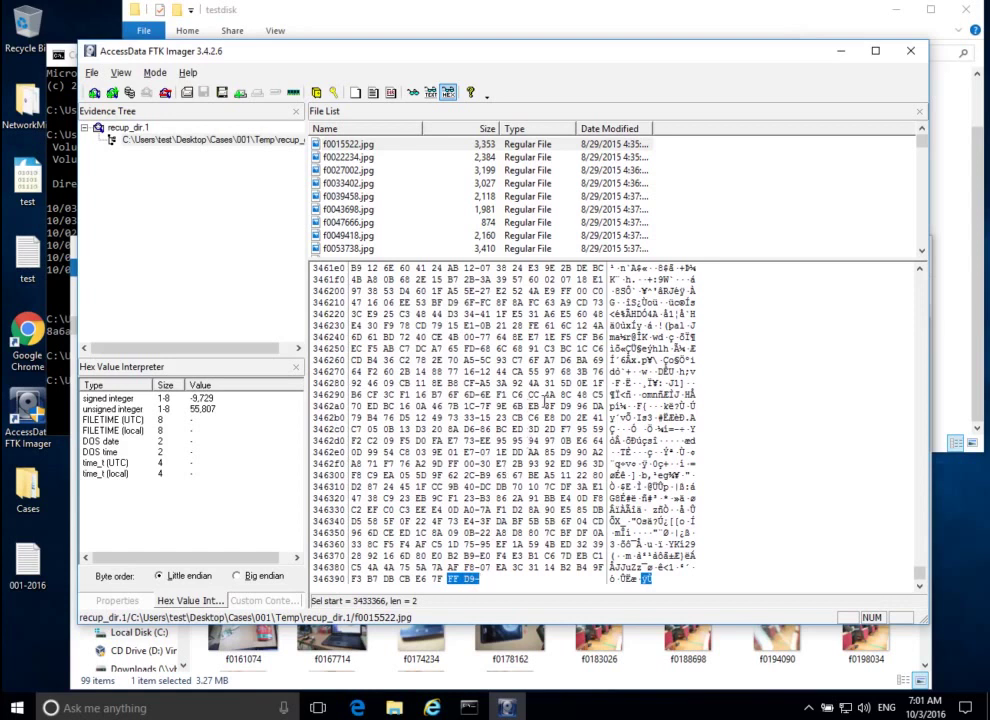
Review the file signature once more by highlighting the JPG header at the start and the FF D9 footer at the end
{"action": "left_click_drag", "start_coordinate": [921, 575], "coordinate": [921, 282]}
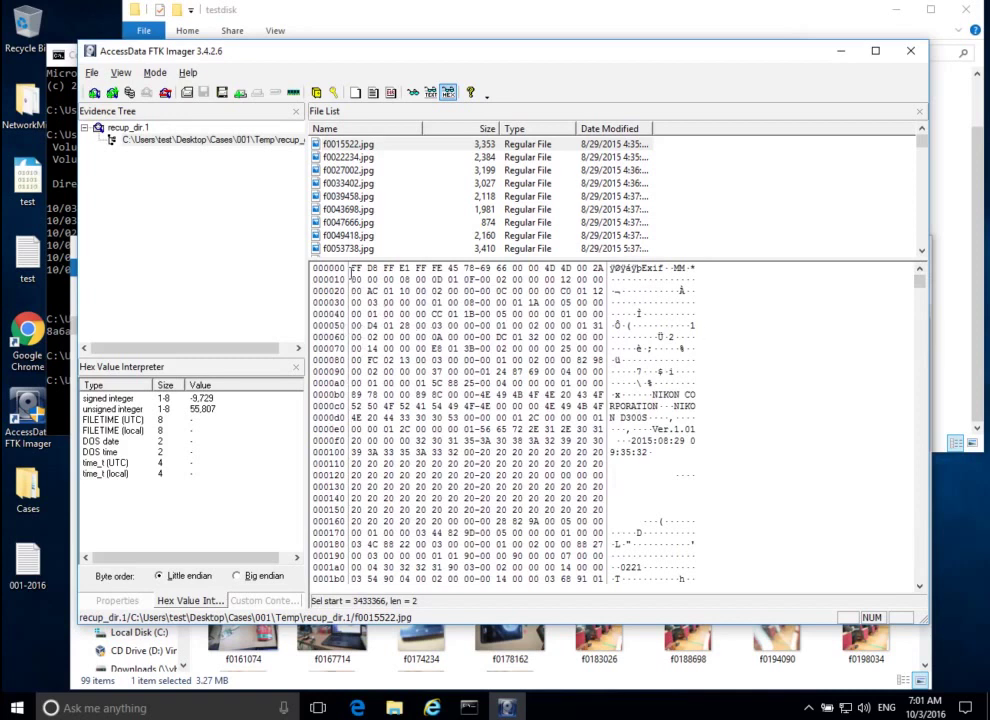
{"action": "left_click_drag", "start_coordinate": [352, 268], "coordinate": [424, 268]}
{"action": "left_click", "coordinate": [451, 406]}
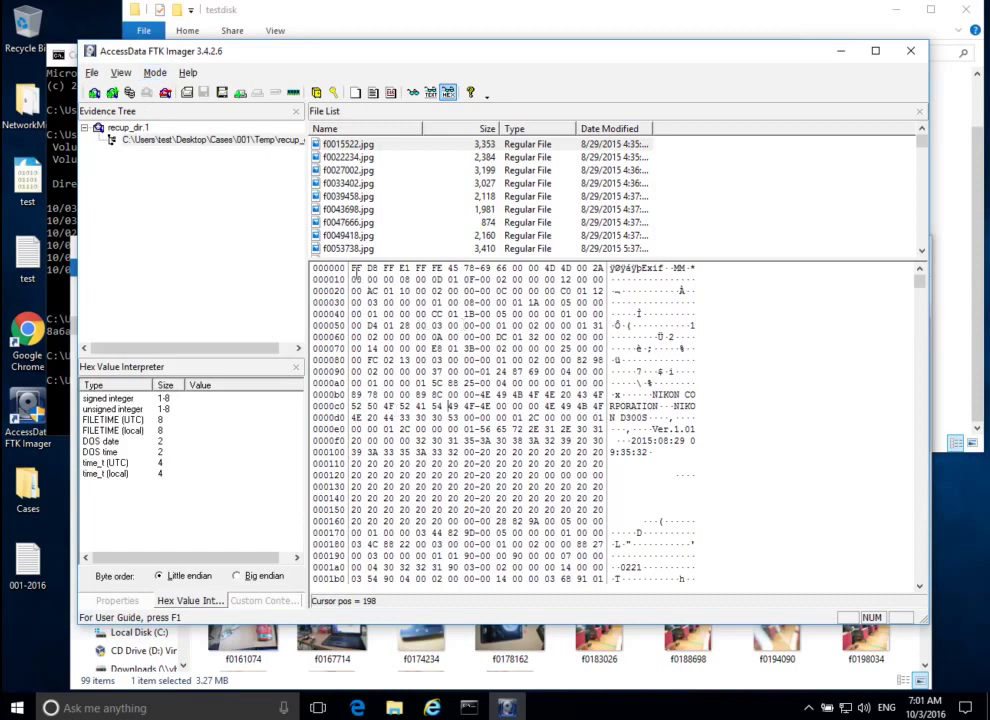
{"action": "left_click_drag", "start_coordinate": [357, 270], "coordinate": [441, 270]}
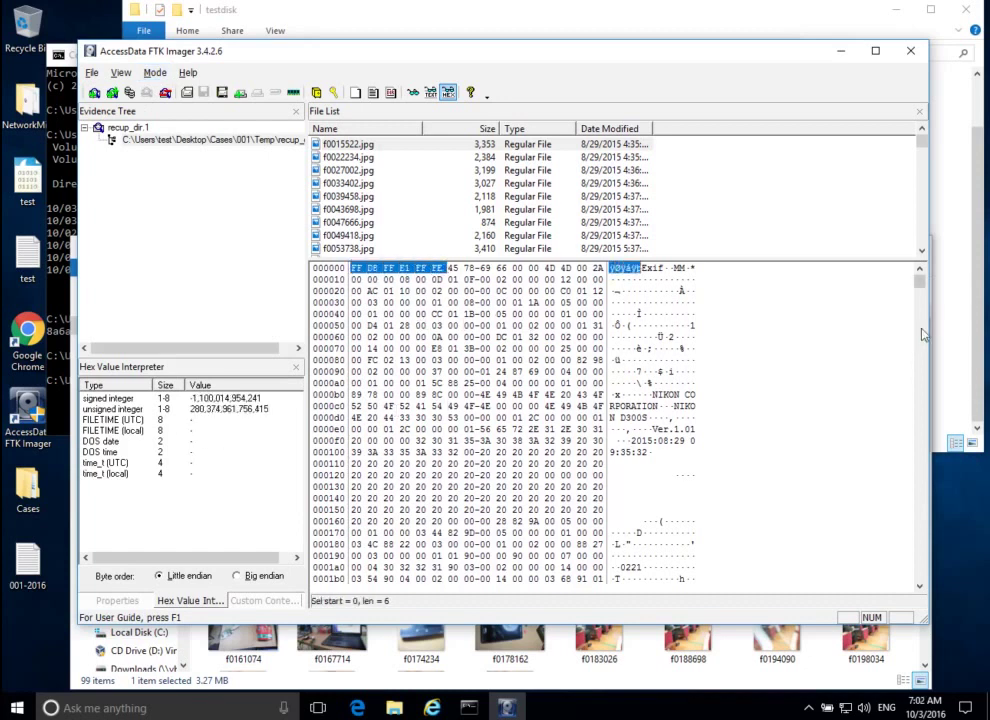
{"action": "key", "text": "ctrl+End"}
{"action": "left_click_drag", "start_coordinate": [451, 579], "coordinate": [474, 579]}
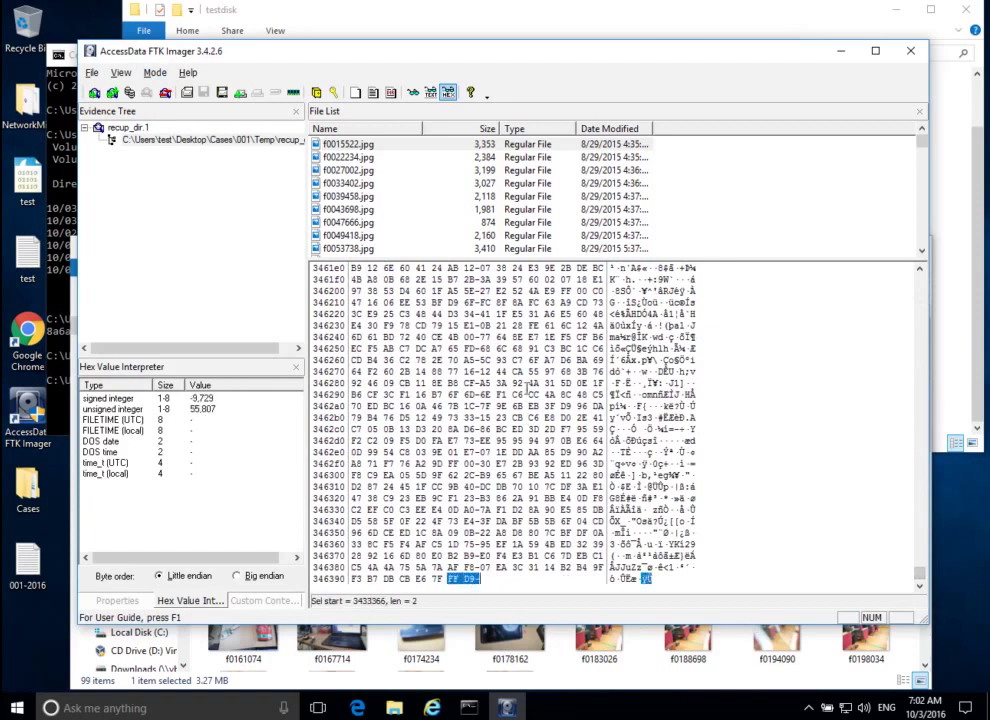